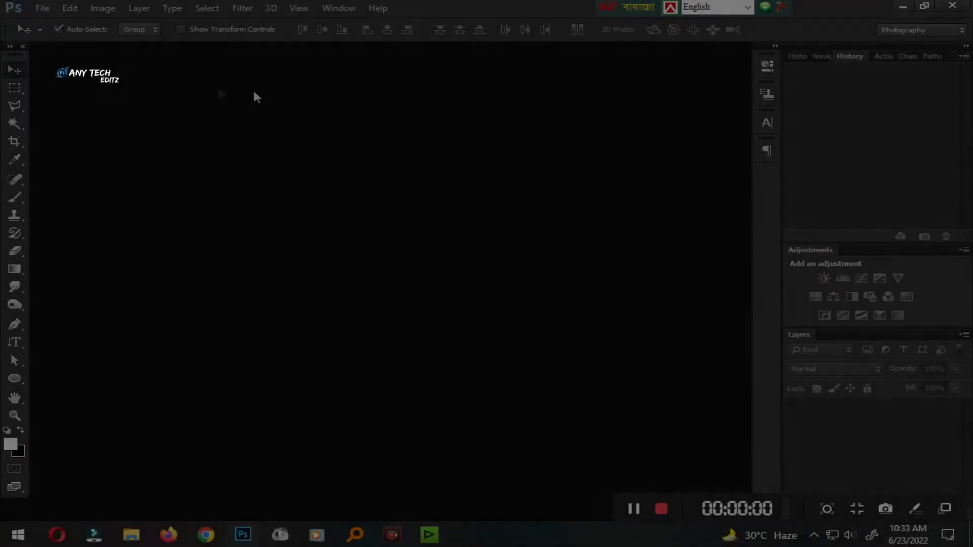
Step: Bring up Photoshop's File menu commands
click(43, 8)
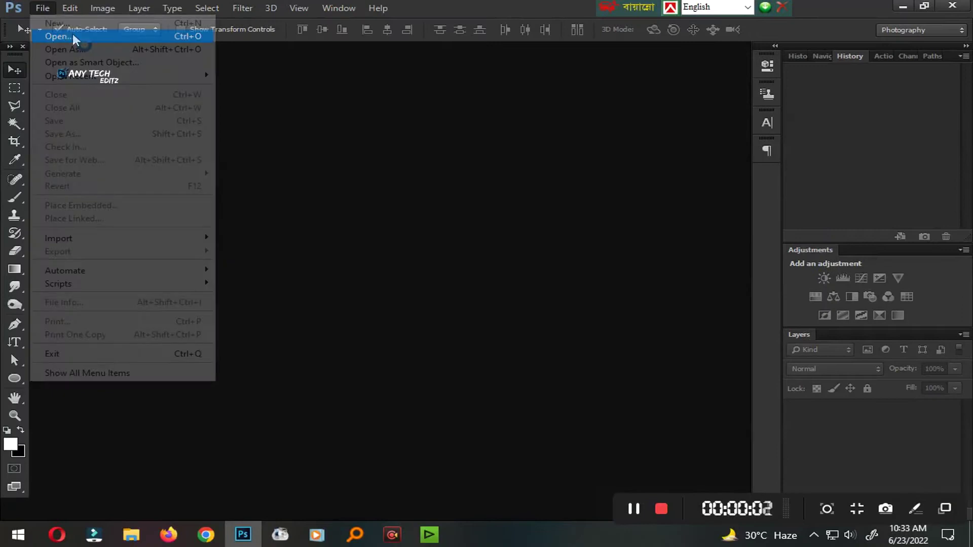
Step: Open 04.jpg, dock its window in the workspace, and zoom in on the face
click(76, 36)
click(667, 92)
double_click(667, 91)
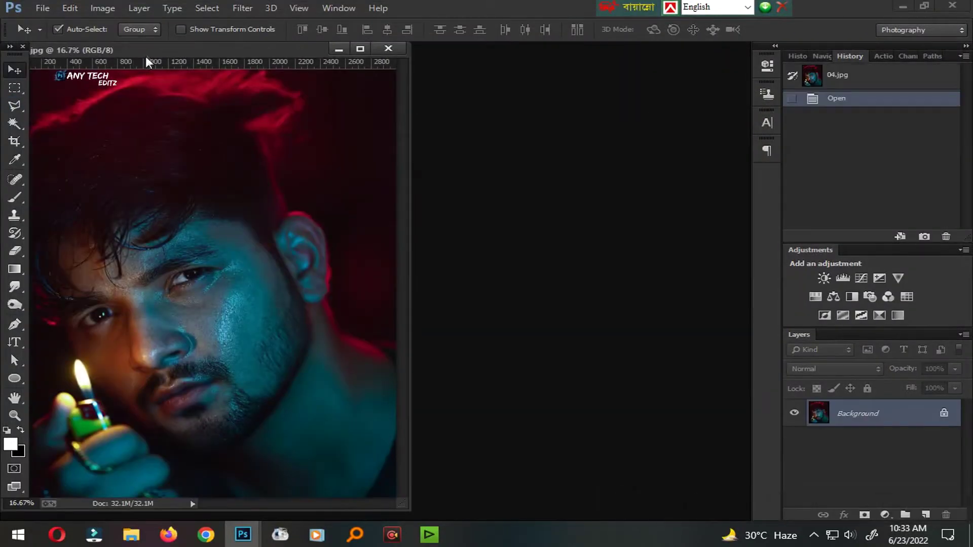
drag(146, 51, 275, 44)
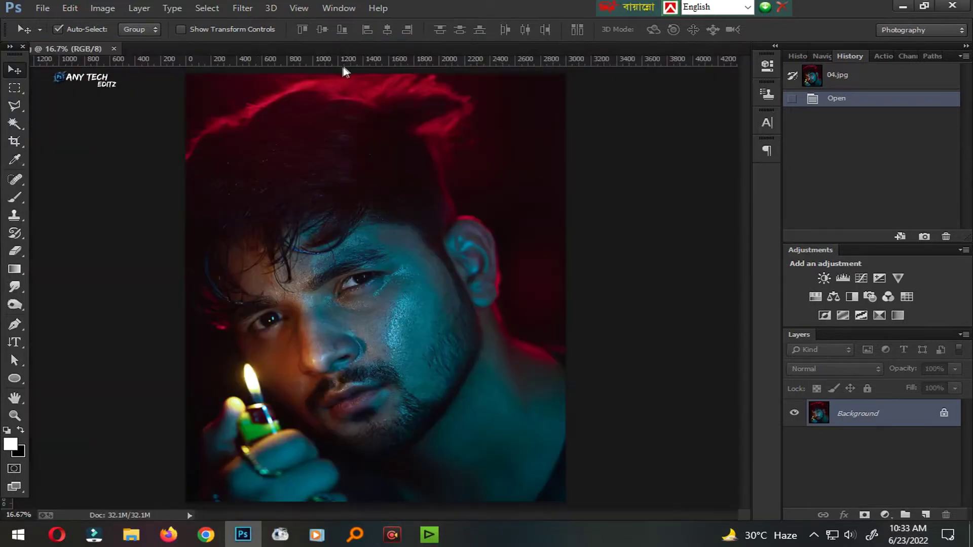
click(15, 415)
click(355, 322)
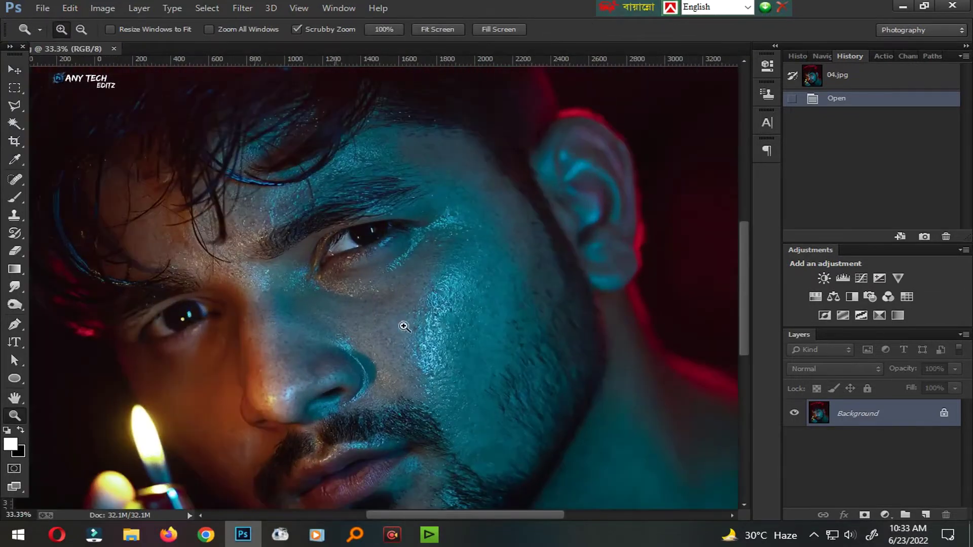
Step: Duplicate the Background layer and invert the copy's colours
drag(862, 414, 926, 515)
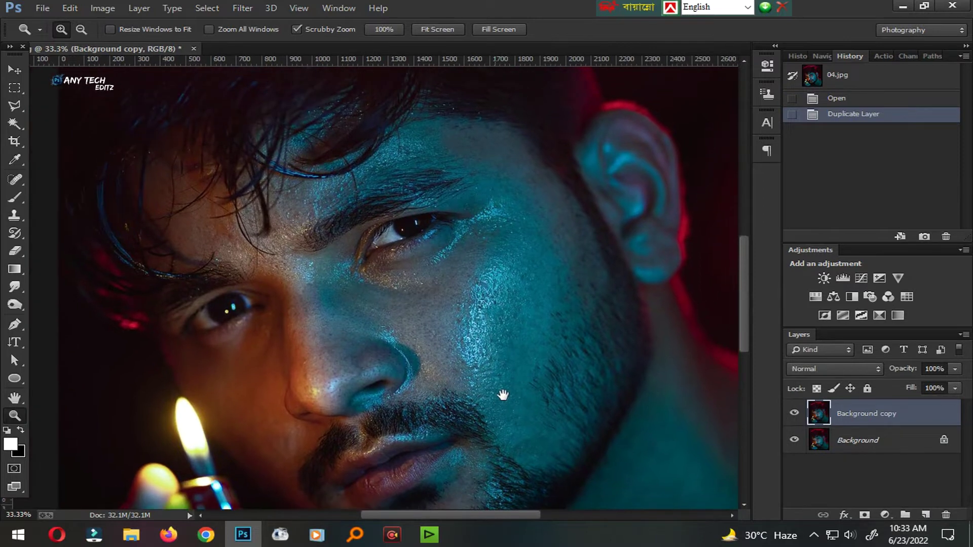
drag(521, 410, 499, 389)
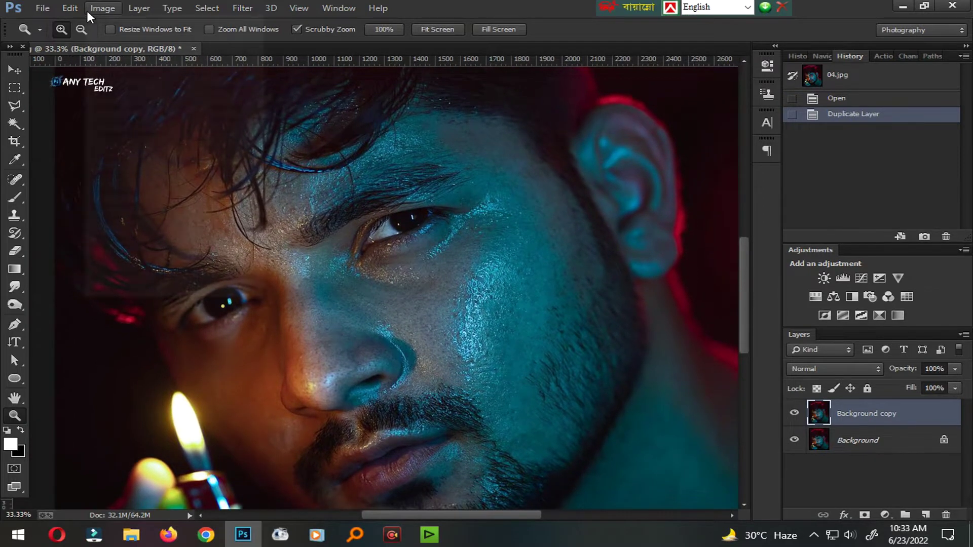
click(104, 9)
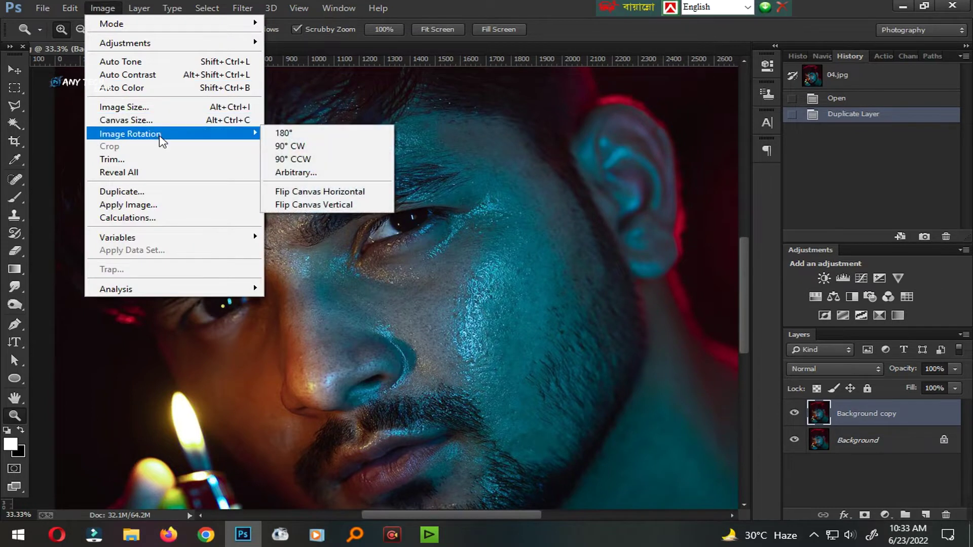
mouse_move(124, 42)
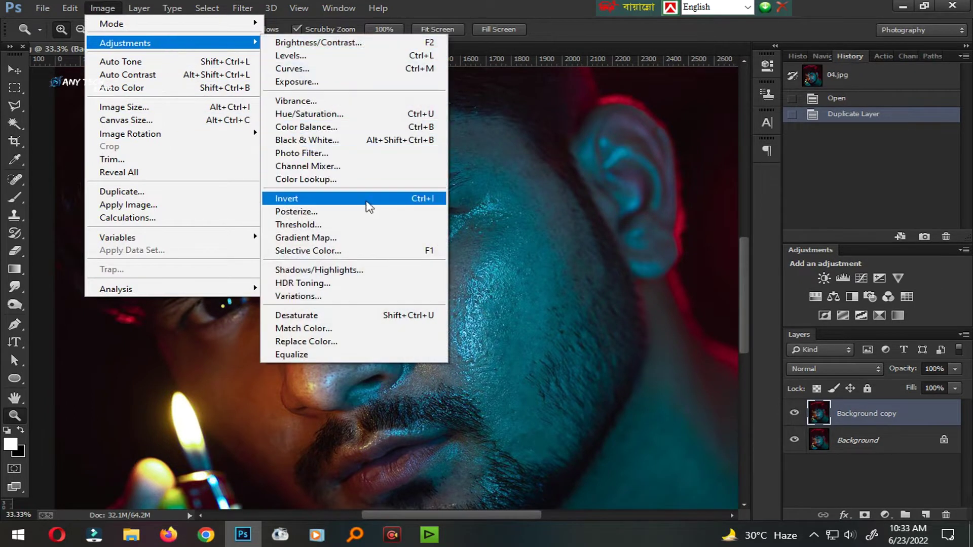
click(370, 201)
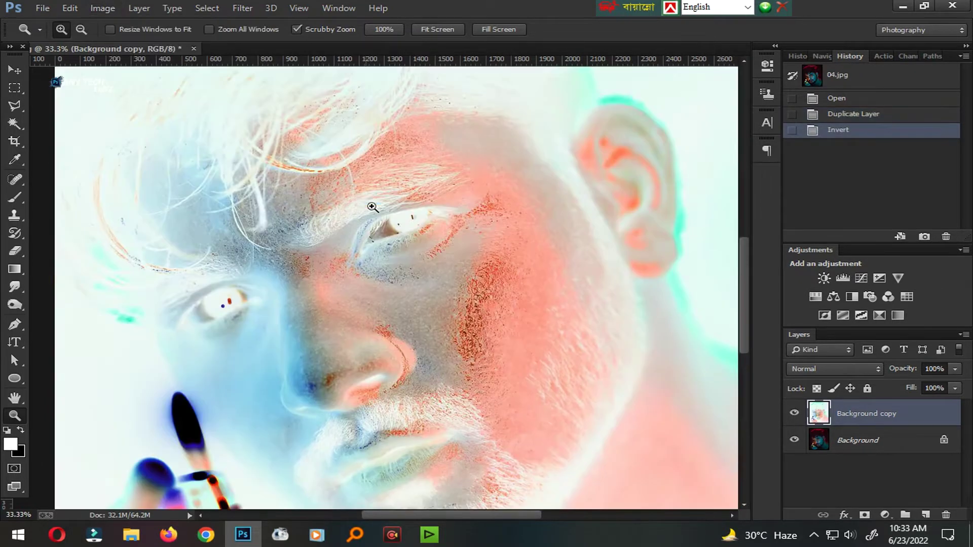
Step: Set the inverted copy's blend mode to Vivid Light
click(847, 369)
key(Escape)
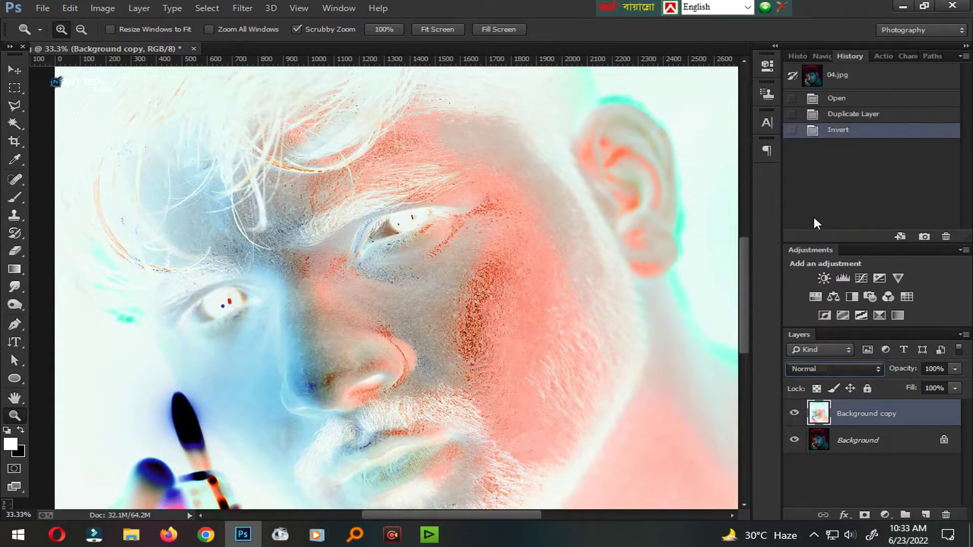
key(alt+shift+v)
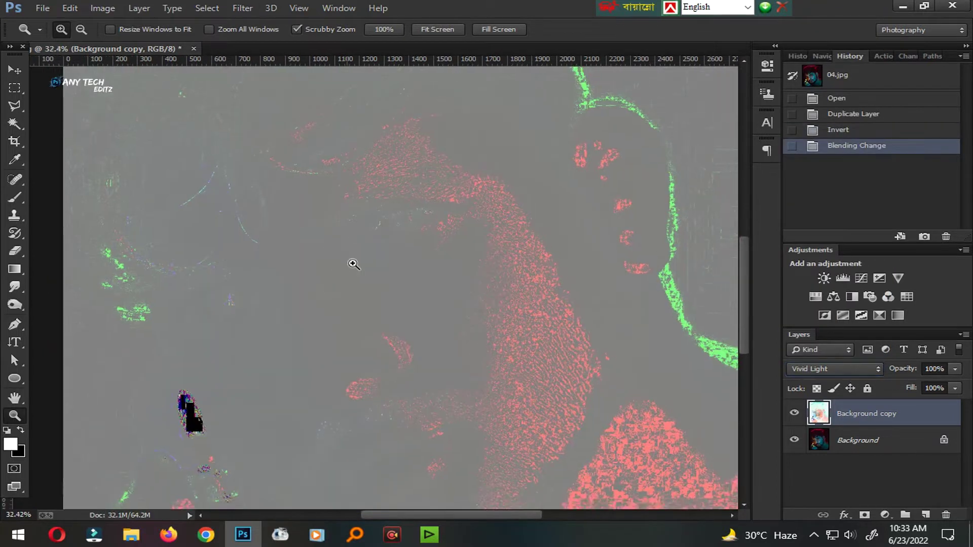
click(243, 8)
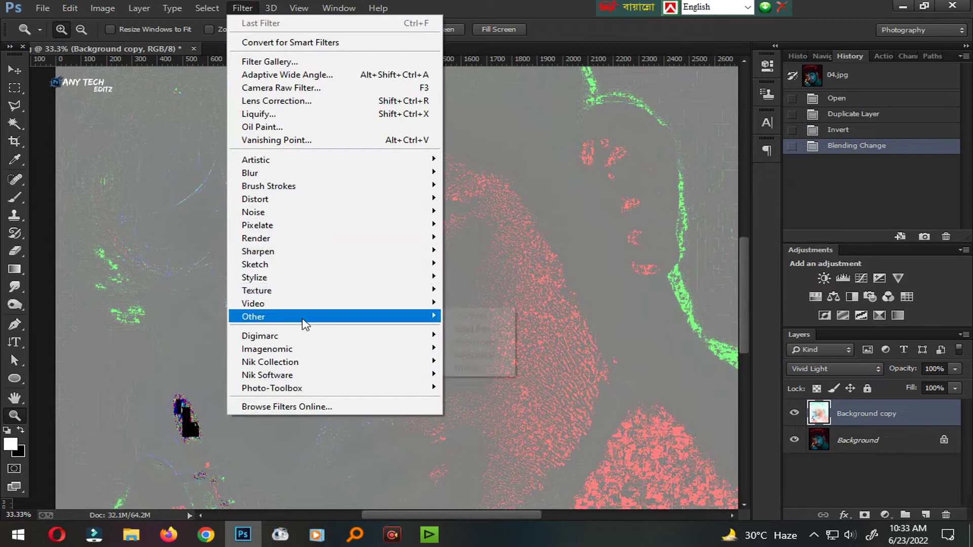
Step: Apply a High Pass filter with a radius of 20 pixels to the inverted copy
click(479, 331)
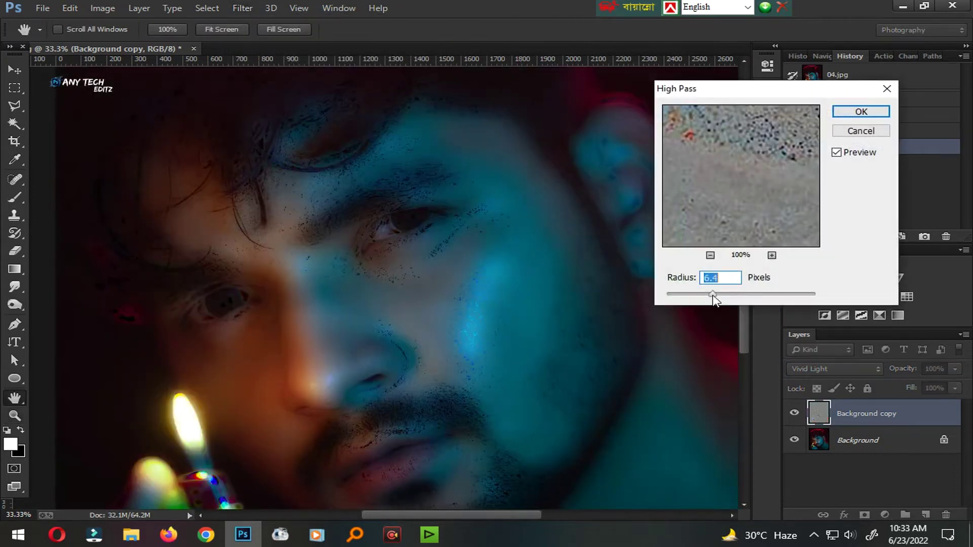
drag(730, 299, 752, 299)
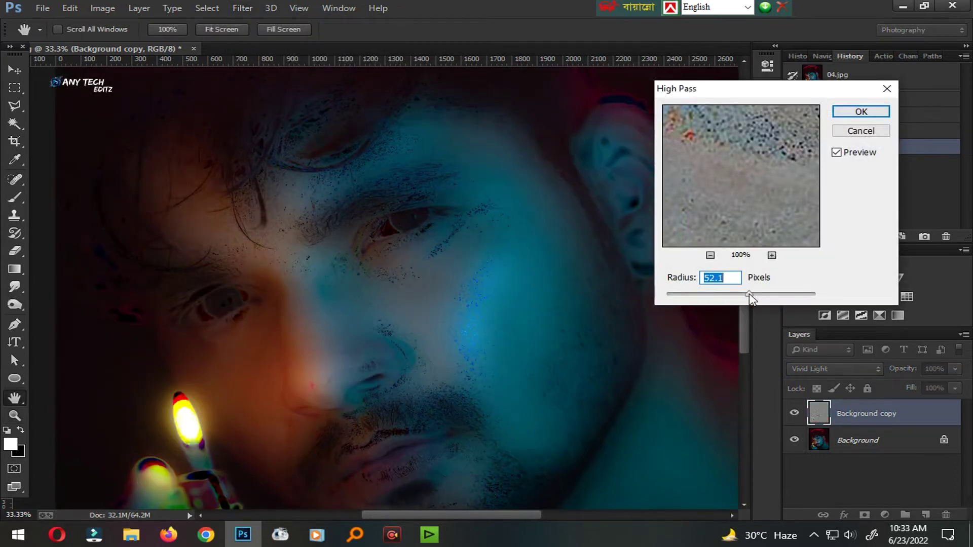
text(20)
key(Return)
key(z)
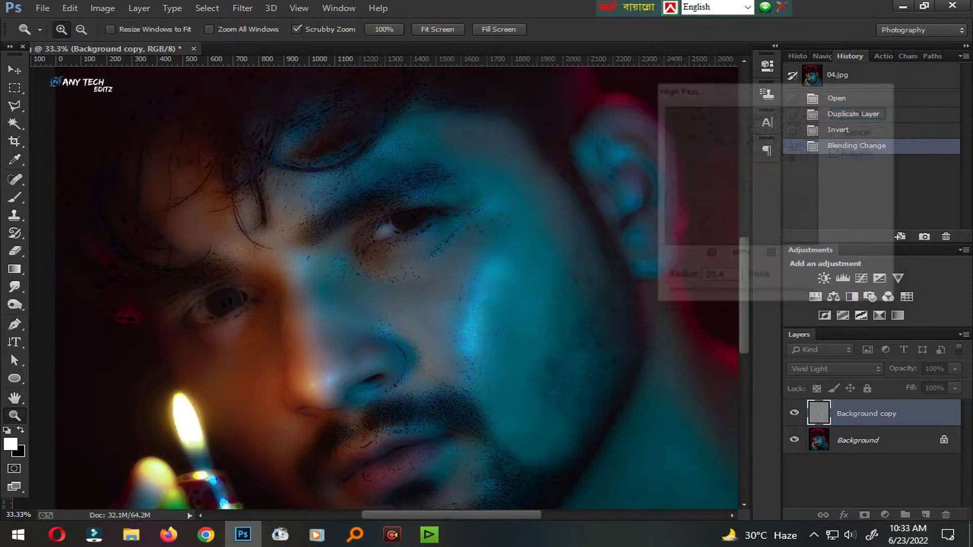
drag(582, 306, 467, 319)
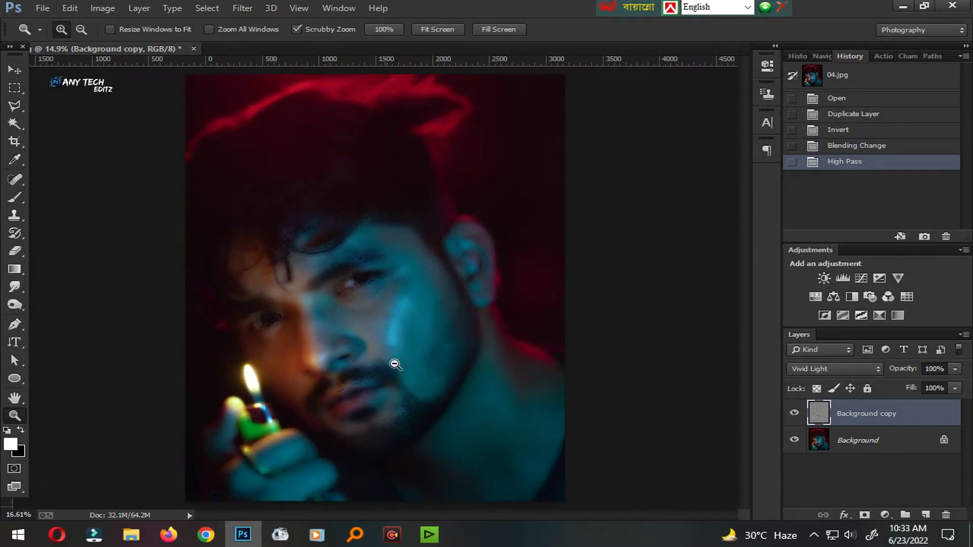
click(394, 365)
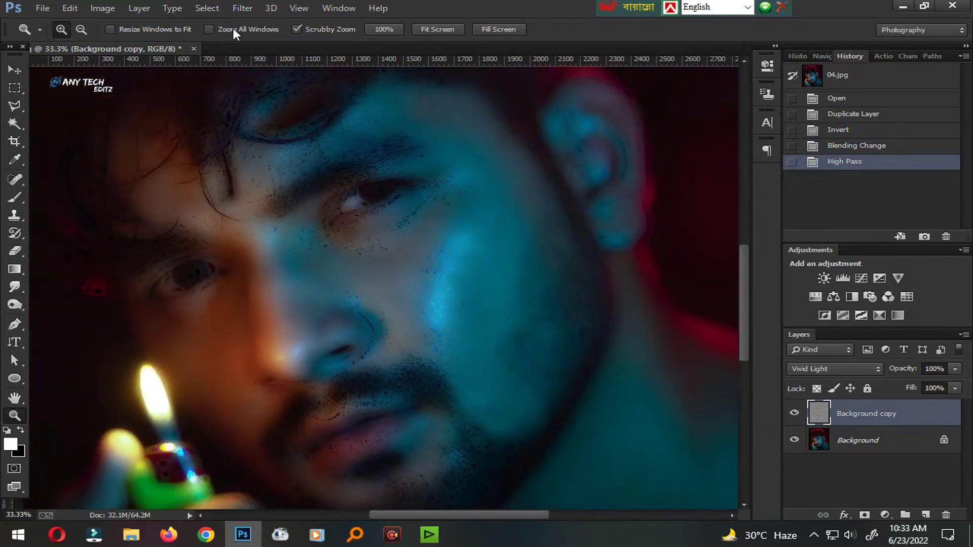
Step: Apply a light Gaussian Blur of about 2.4 pixels to the copy
click(242, 8)
click(527, 271)
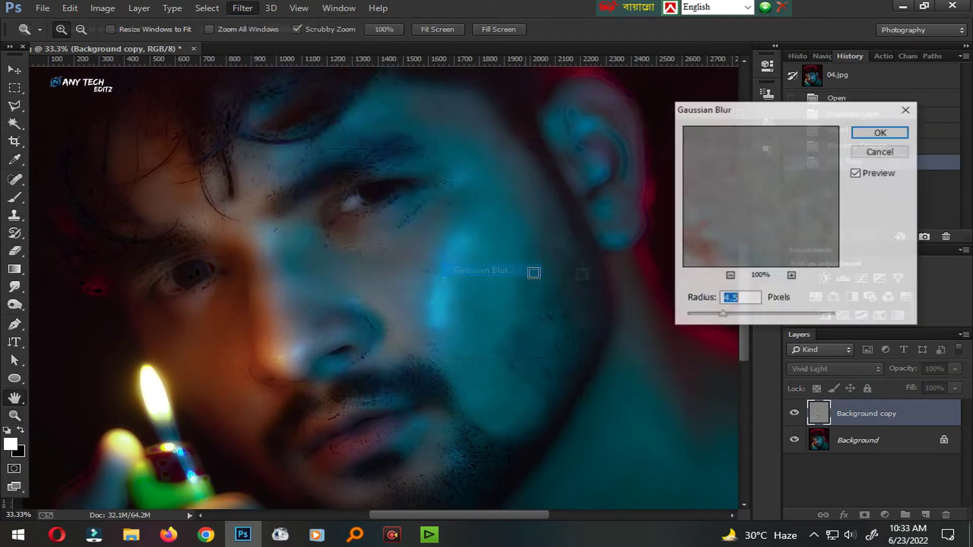
key(Up)
key(Up)
key(Up)
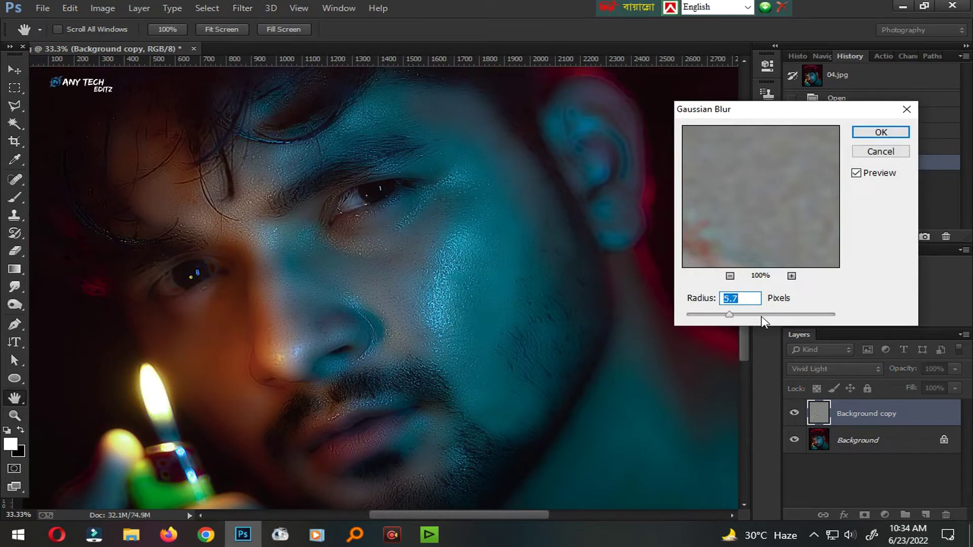
drag(729, 314, 709, 315)
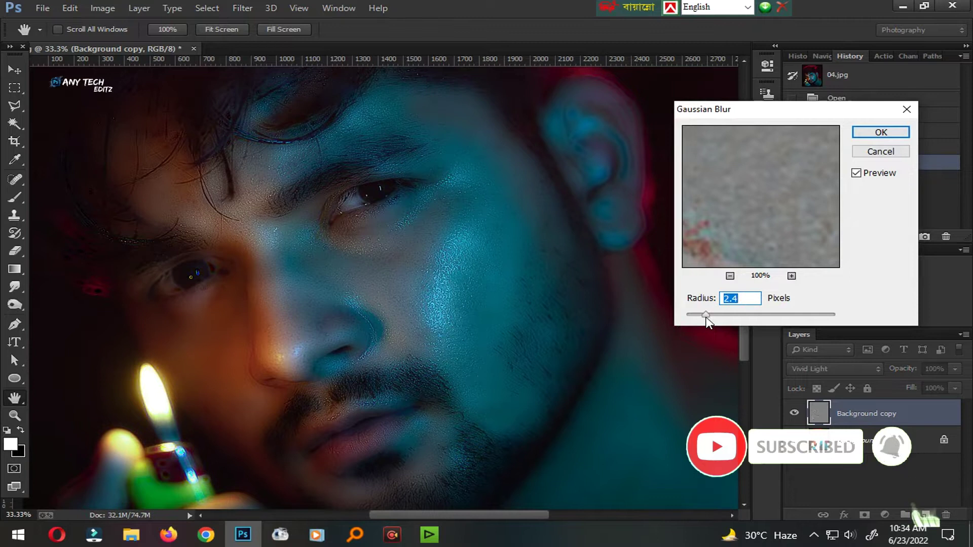
key(Return)
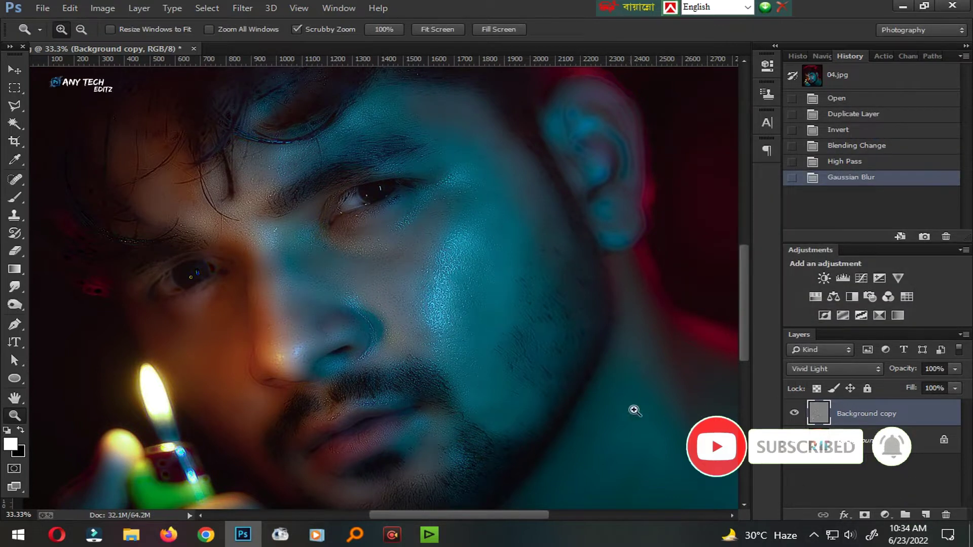
Step: Hide the smoothing layer behind a black layer mask and set up a larger white Brush
right_click(14, 197)
click(73, 193)
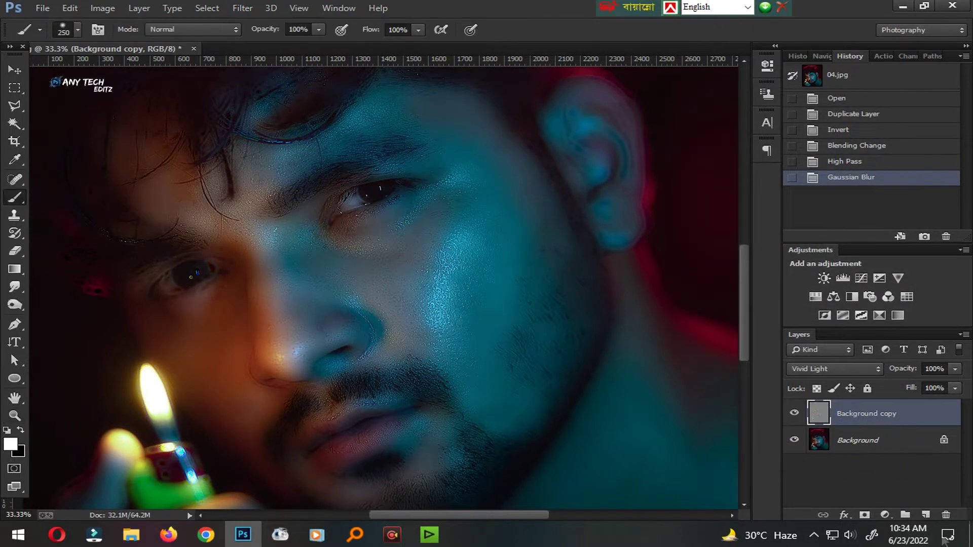
alt+click(865, 516)
key(ctrl+plus)
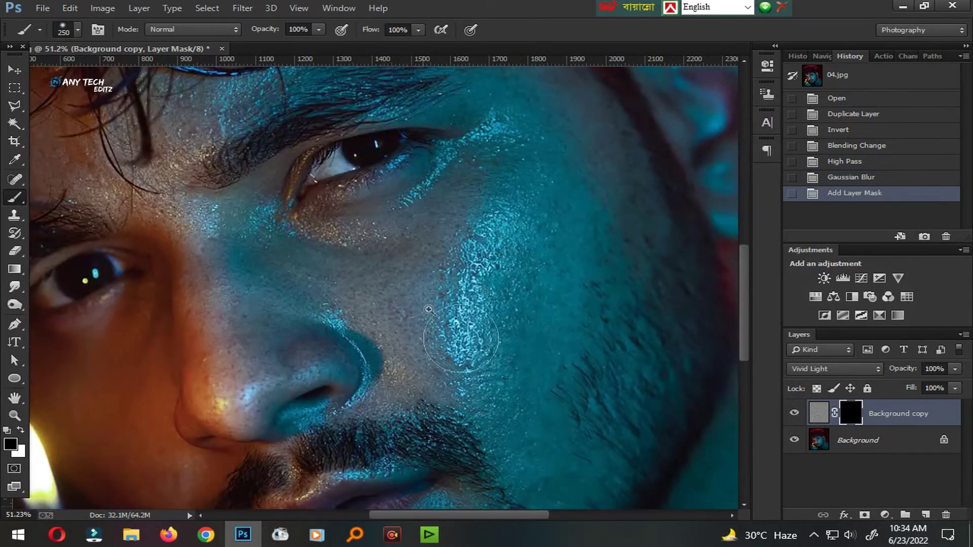
click(20, 429)
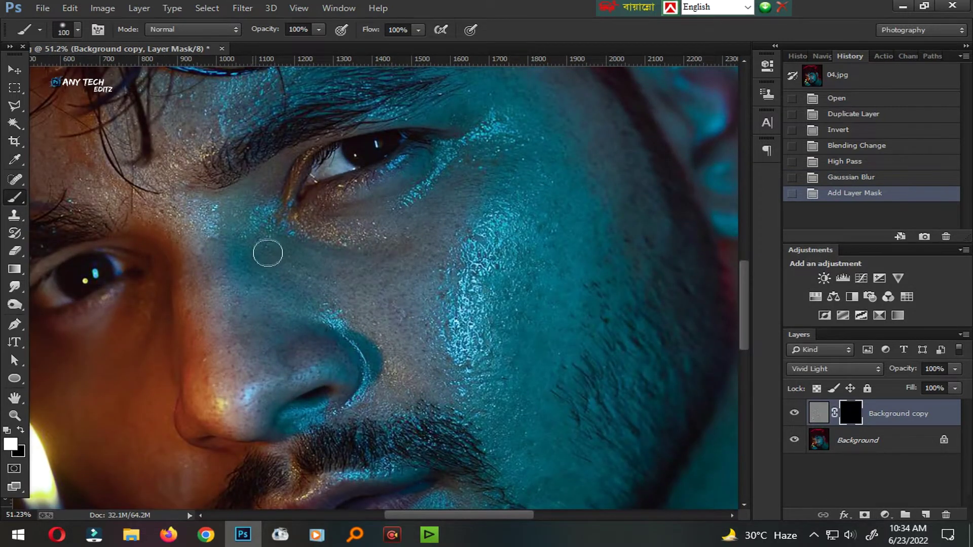
key(bracketright)
key(bracketright)
Step: Paint the smoothing back onto the cheeks, nose, beard, lips and chin
drag(409, 234, 449, 230)
drag(546, 266, 595, 296)
drag(565, 185, 537, 284)
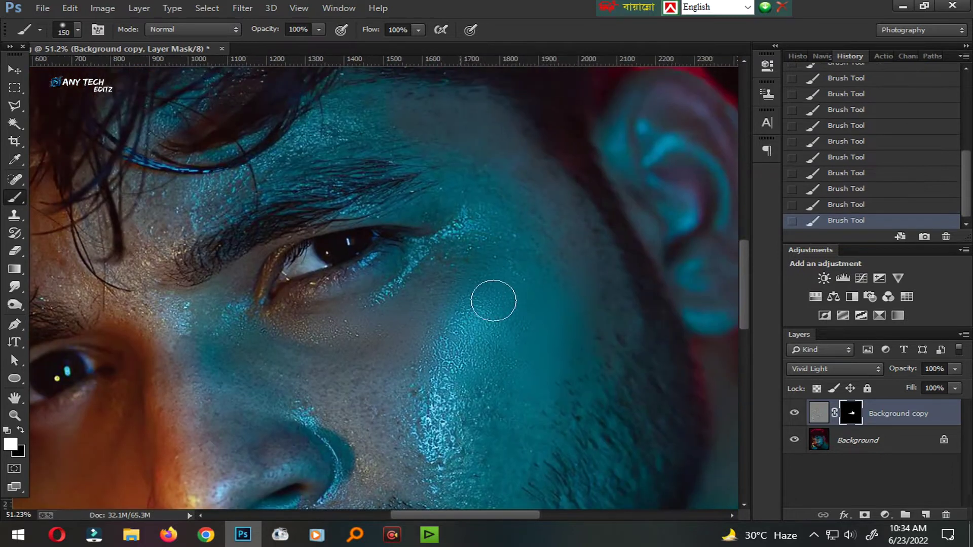
mouse_move(493, 375)
mouse_down()
mouse_move(493, 289)
mouse_move(439, 253)
mouse_up()
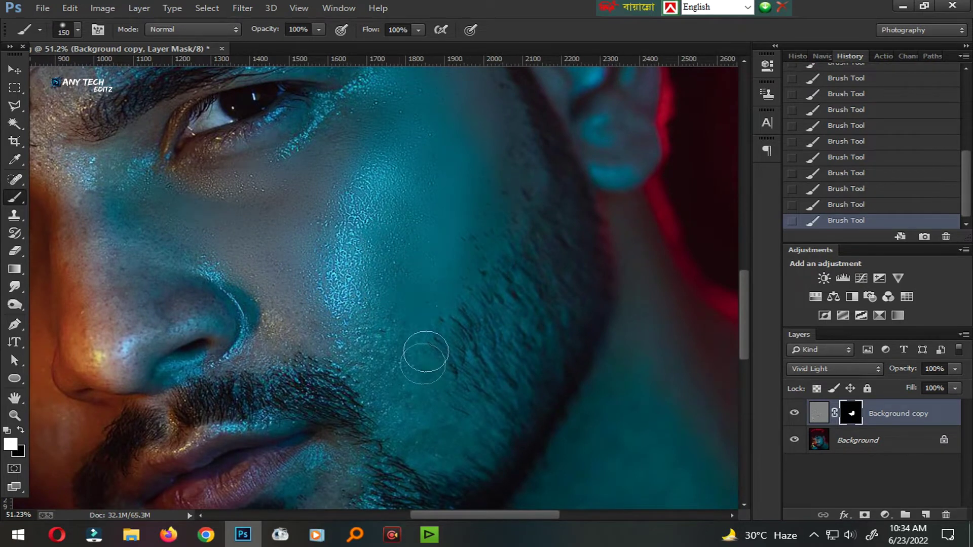
drag(391, 404, 496, 389)
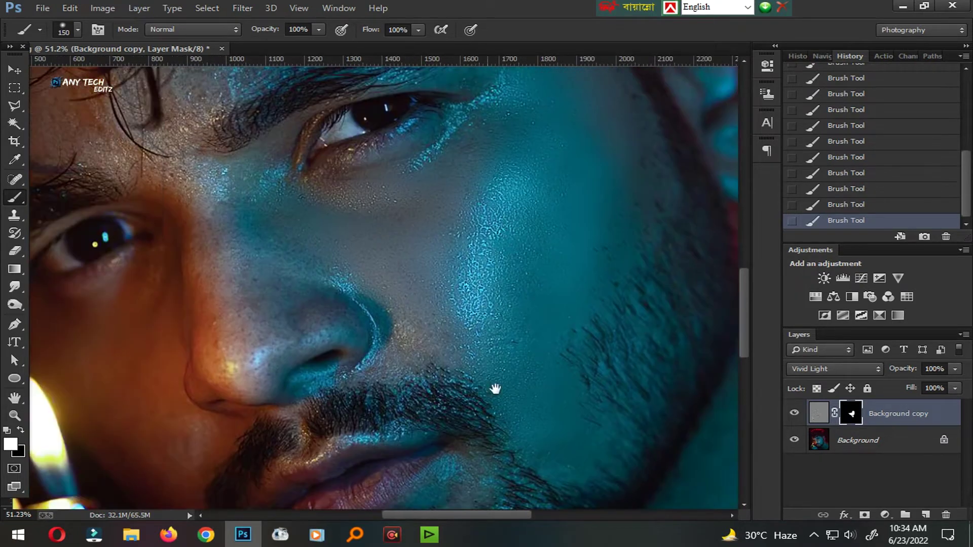
drag(241, 236, 360, 293)
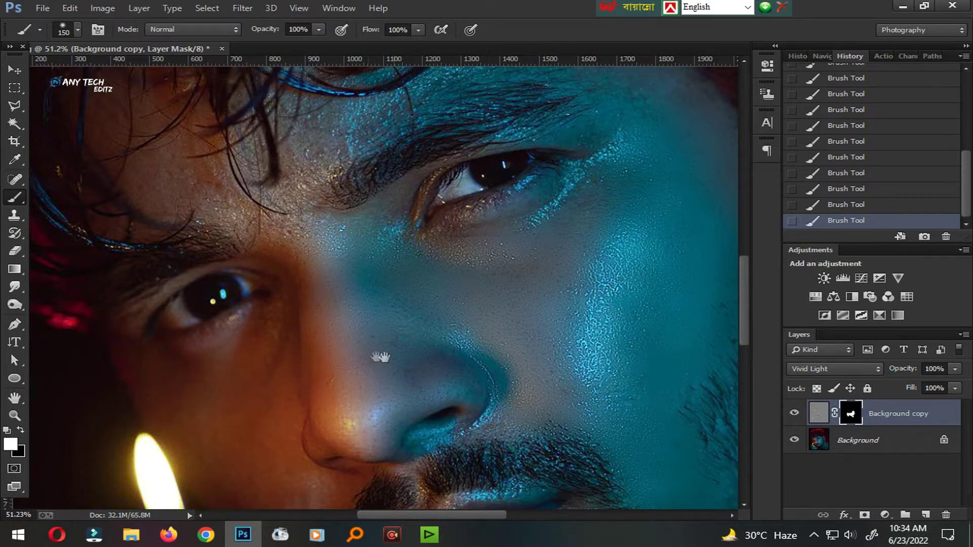
drag(380, 358, 499, 241)
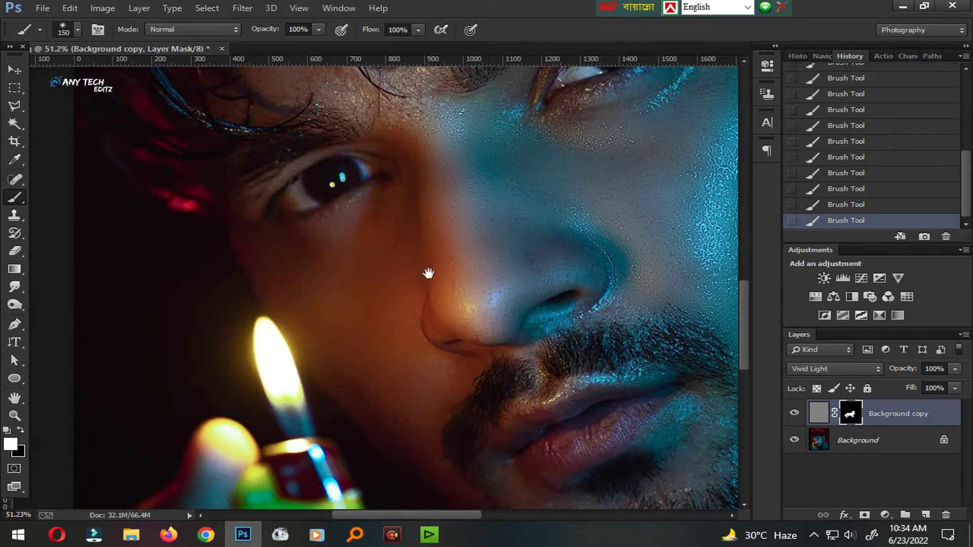
drag(458, 436, 383, 349)
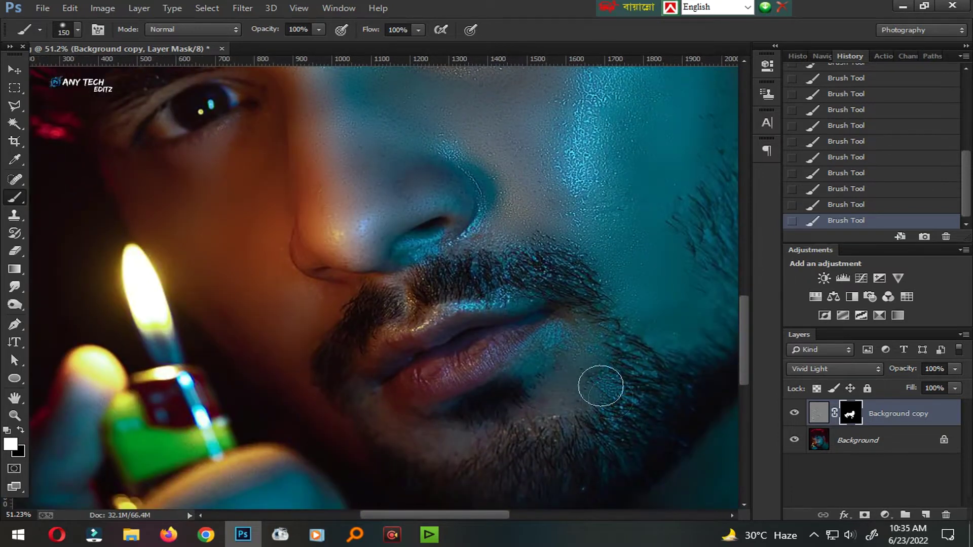
Step: Paint the mask over the chin and neck with a 300 px brush
scroll(633, 407, down, 4)
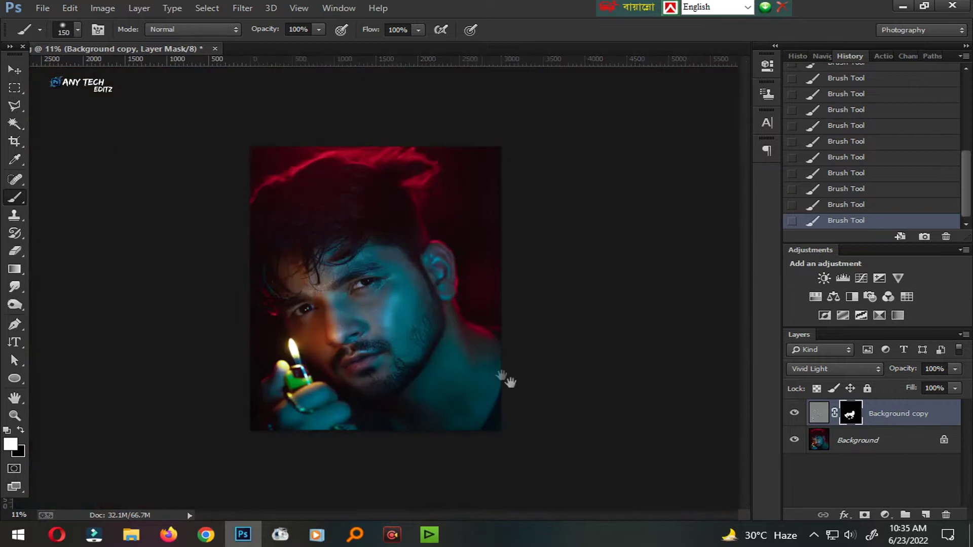
scroll(400, 386, up, 2)
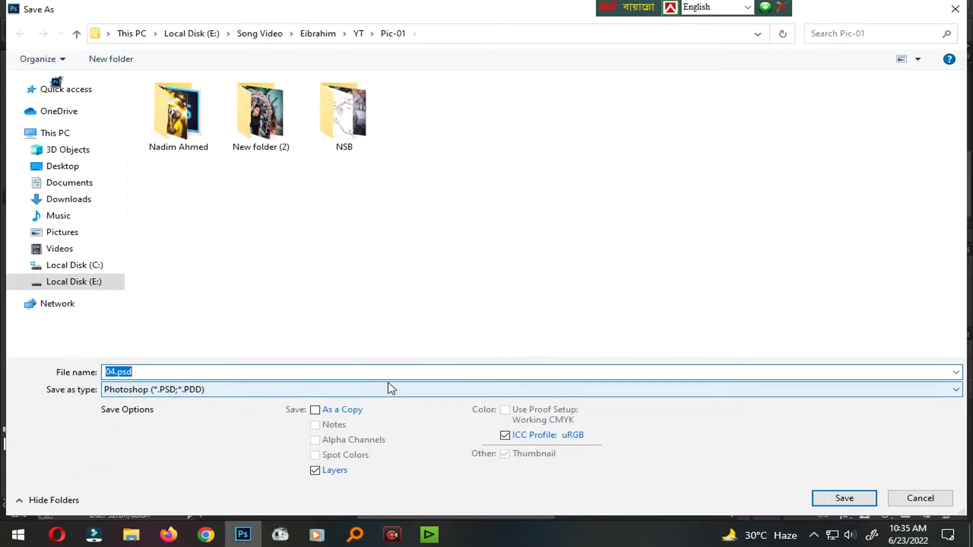
scroll(543, 449, up, 2)
mouse_move(412, 249)
mouse_down()
mouse_move(460, 246)
mouse_move(460, 327)
mouse_up()
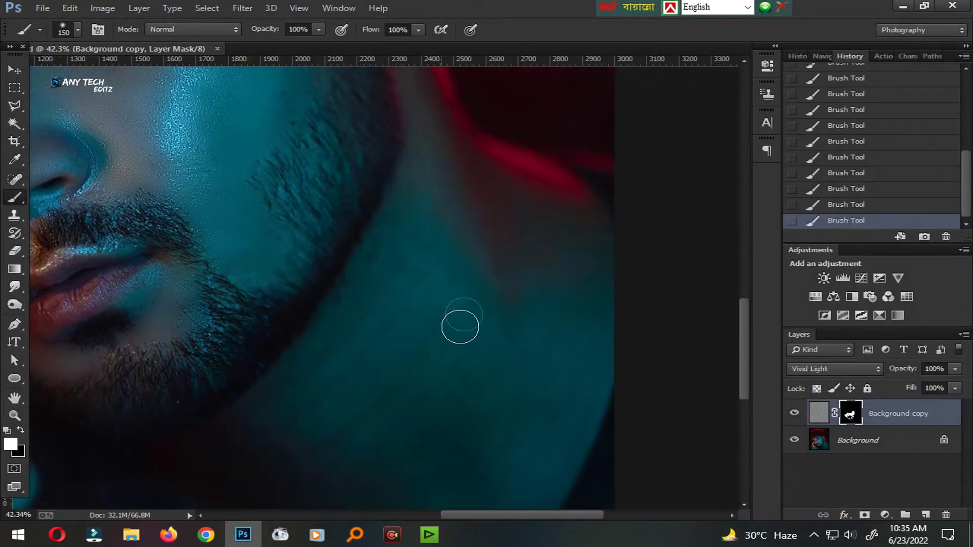
key(bracketright)
key(bracketright)
drag(458, 382, 369, 419)
Step: Extend the mask over the forehead and eye area with smaller brushes (250, then 150)
scroll(446, 330, down, 3)
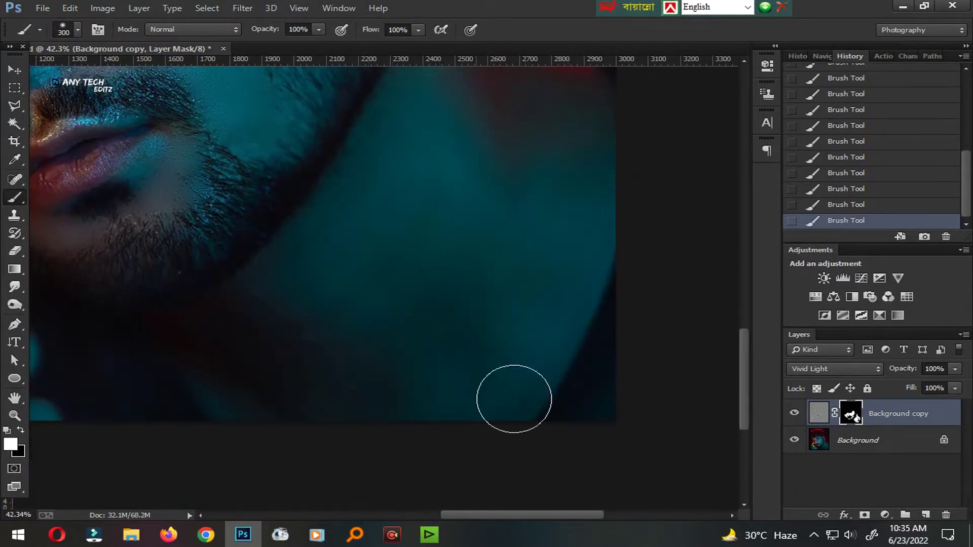
drag(512, 240, 418, 330)
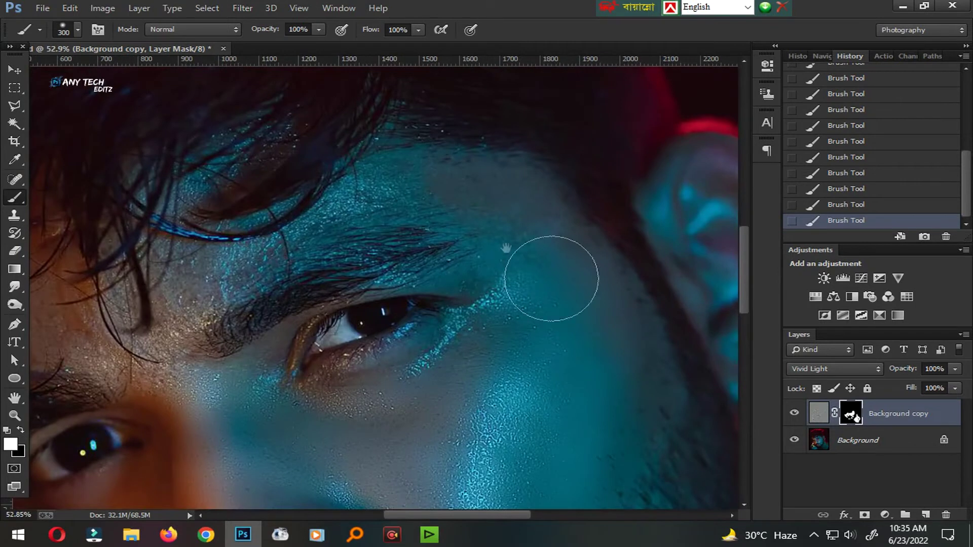
key(bracketleft)
key(bracketleft)
key(bracketleft)
drag(217, 348, 453, 406)
key(bracketright)
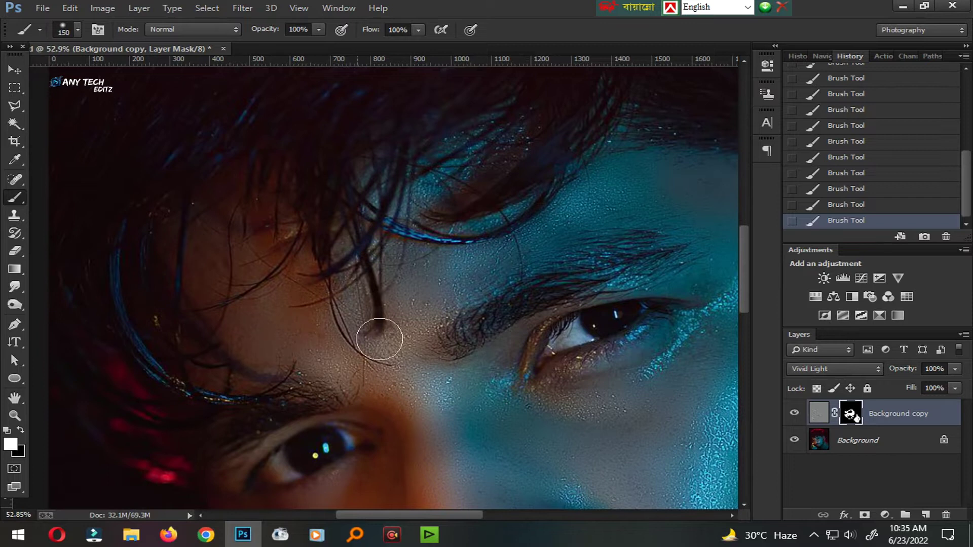
scroll(373, 306, down, 5)
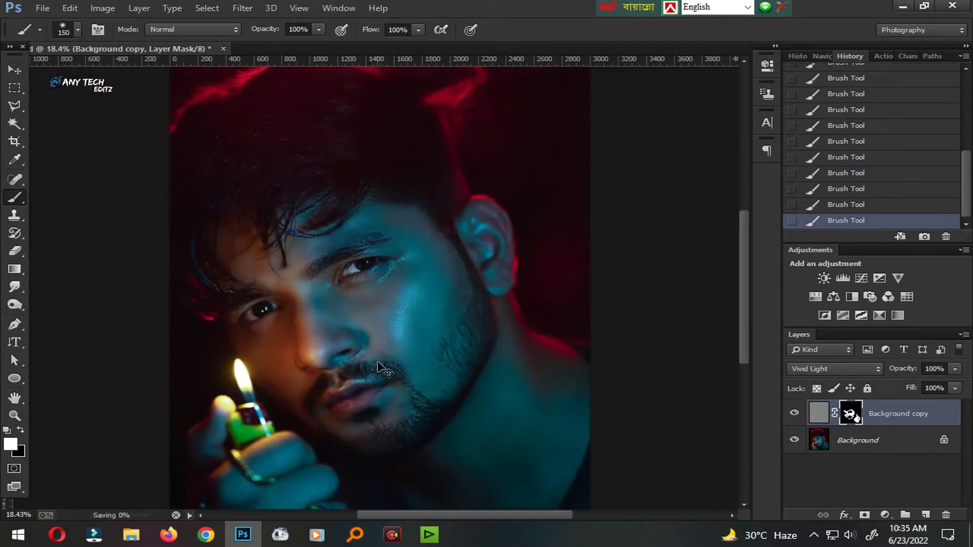
scroll(319, 321, up, 5)
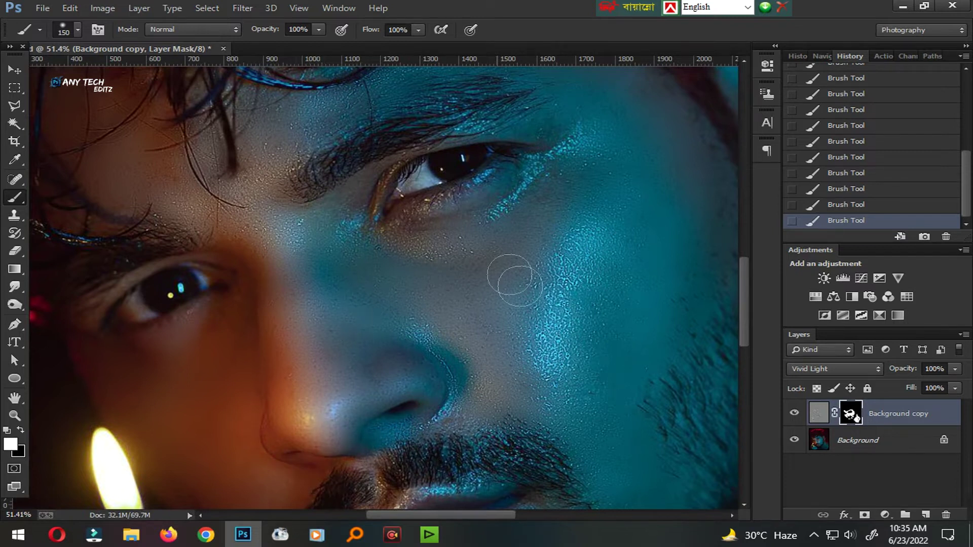
scroll(558, 272, up, 3)
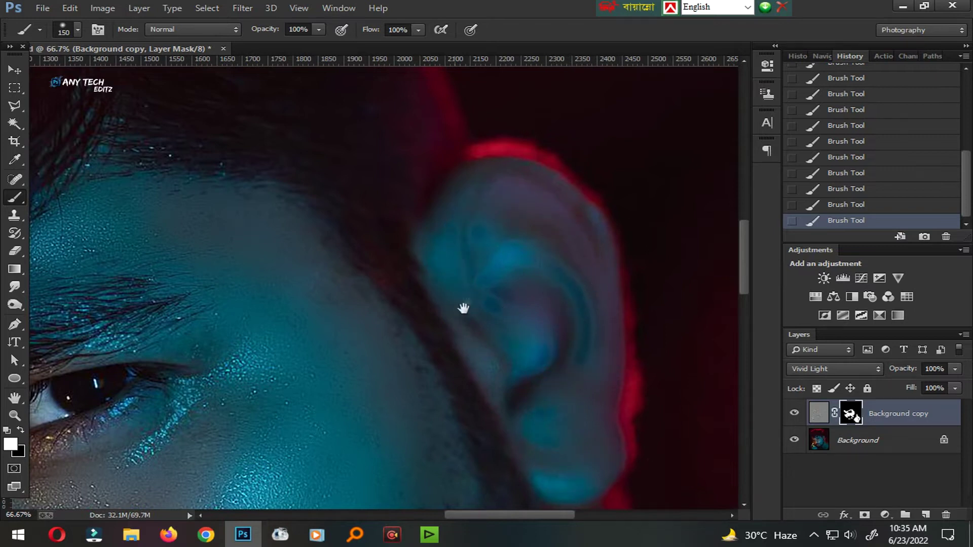
scroll(339, 388, down, 5)
scroll(340, 388, down, 2)
Step: Undo the last two mask strokes and save the document
key(ctrl+alt+z)
key(ctrl+alt+z)
key(ctrl+s)
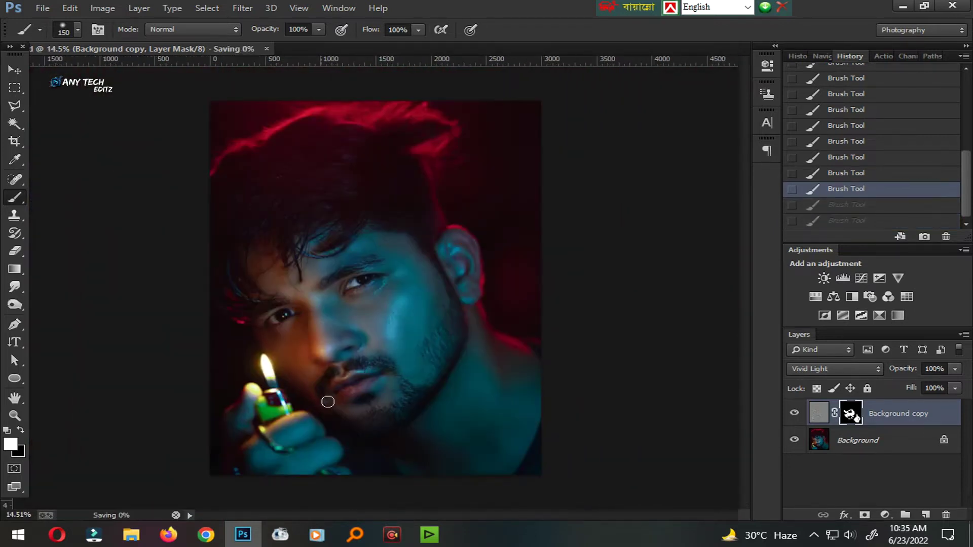
key(s)
scroll(339, 366, up, 1)
scroll(355, 376, up, 1)
Step: Duplicate Background and merge the masked Background copy down into Background copy 2, then save
scroll(370, 380, up, 2)
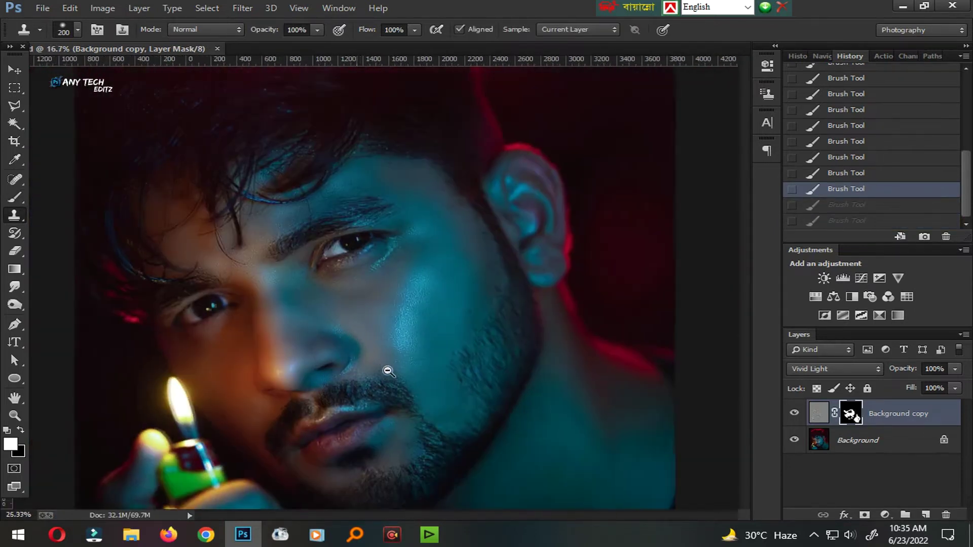
scroll(387, 370, up, 2)
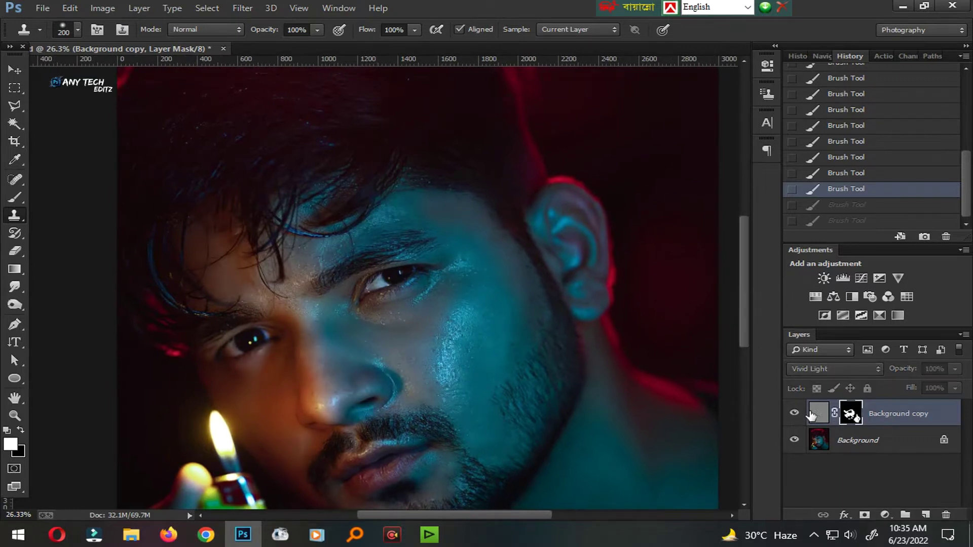
click(848, 444)
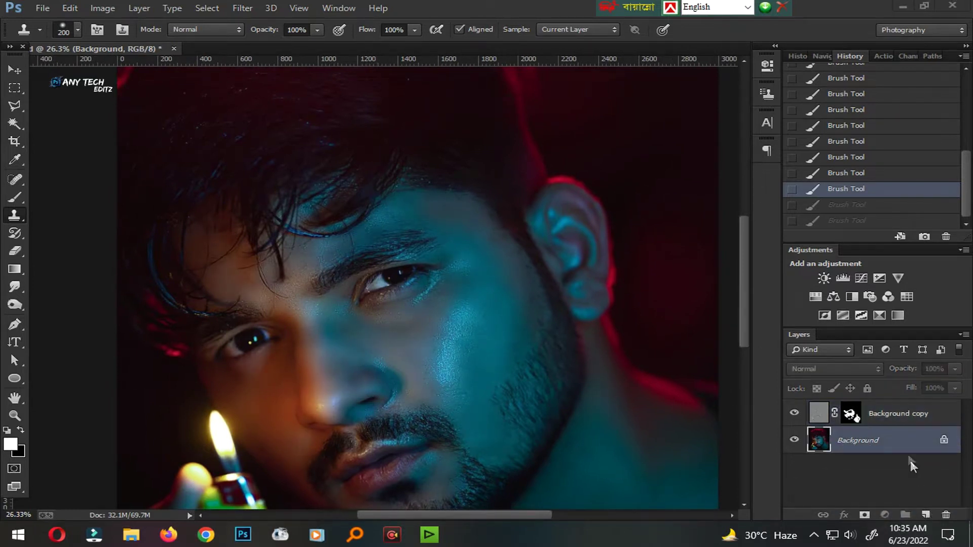
drag(892, 441, 926, 515)
click(901, 417)
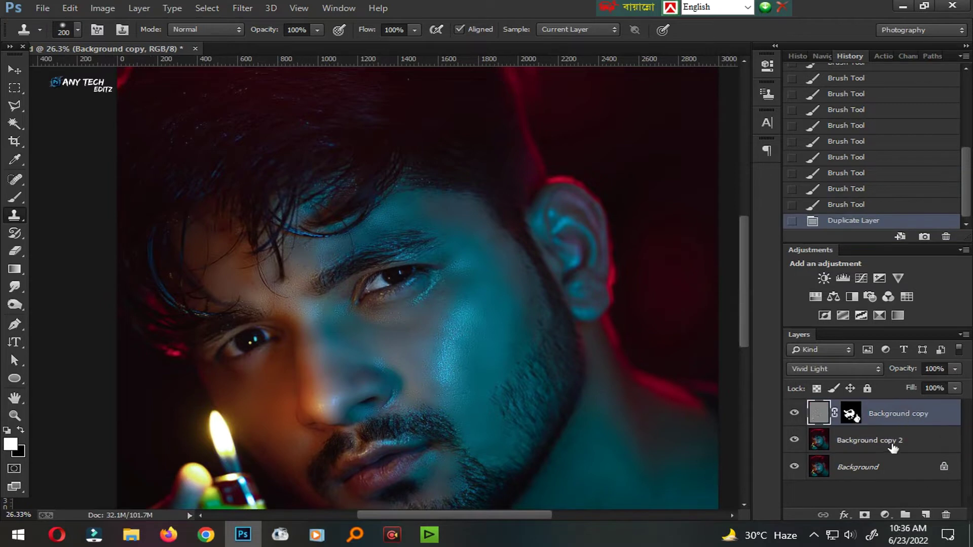
key(ctrl+e)
key(ctrl+s)
scroll(432, 241, down, 3)
Step: In the Camera Raw Filter, lift Shadows and Blacks (+31) and set Clarity to about +14
key(v)
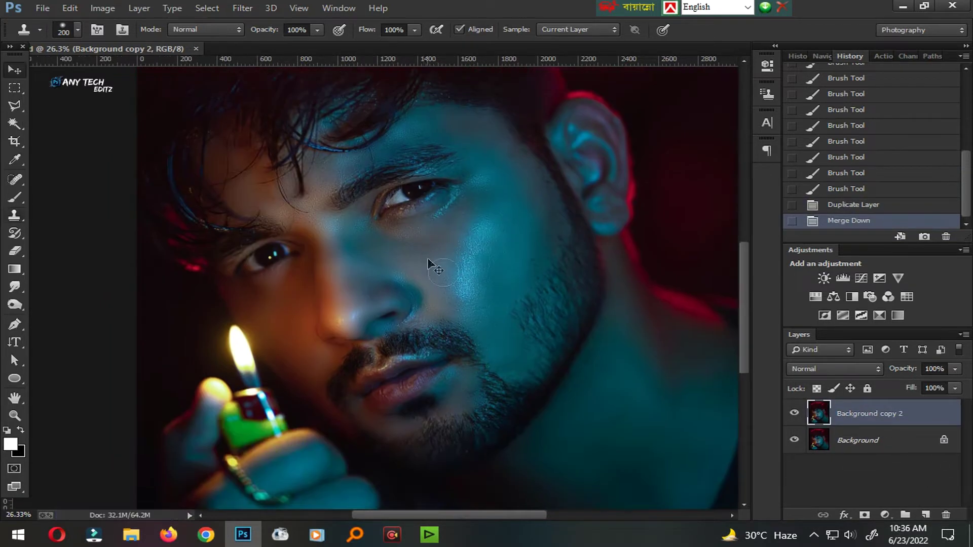
click(254, 13)
click(373, 82)
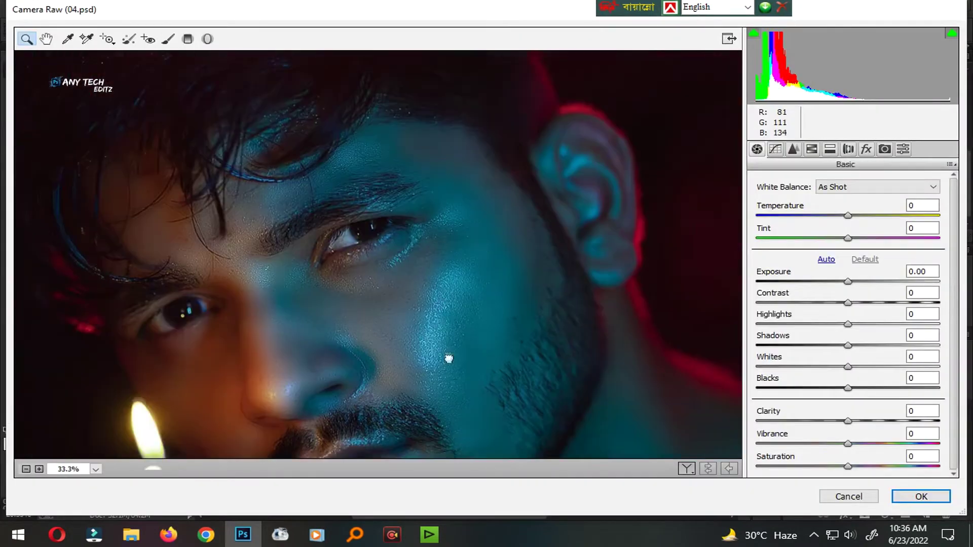
mouse_move(884, 348)
mouse_down()
mouse_move(782, 370)
mouse_move(897, 370)
mouse_move(845, 369)
mouse_move(875, 367)
mouse_move(888, 389)
mouse_move(876, 388)
mouse_up()
key(ctrl+minus)
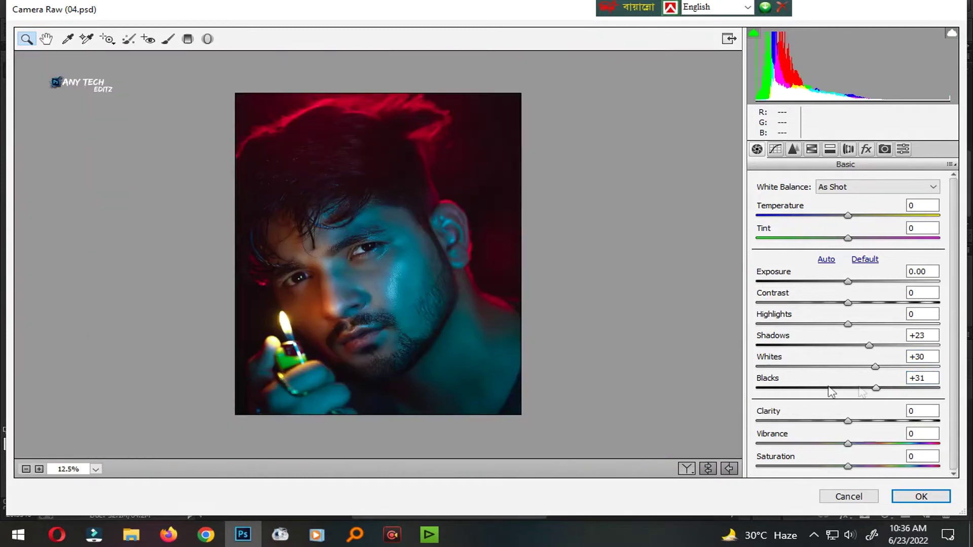
drag(855, 422, 882, 420)
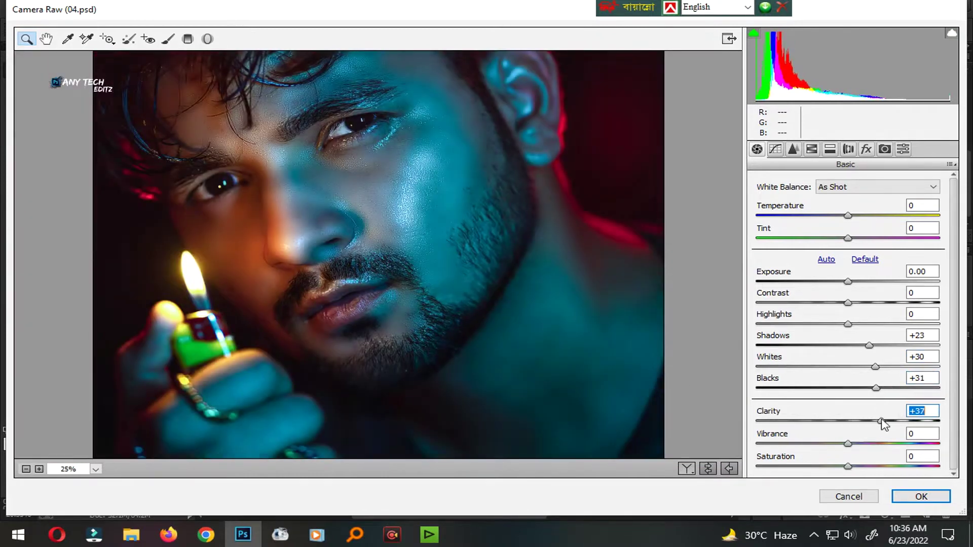
key(ctrl+minus)
click(558, 378)
click(860, 422)
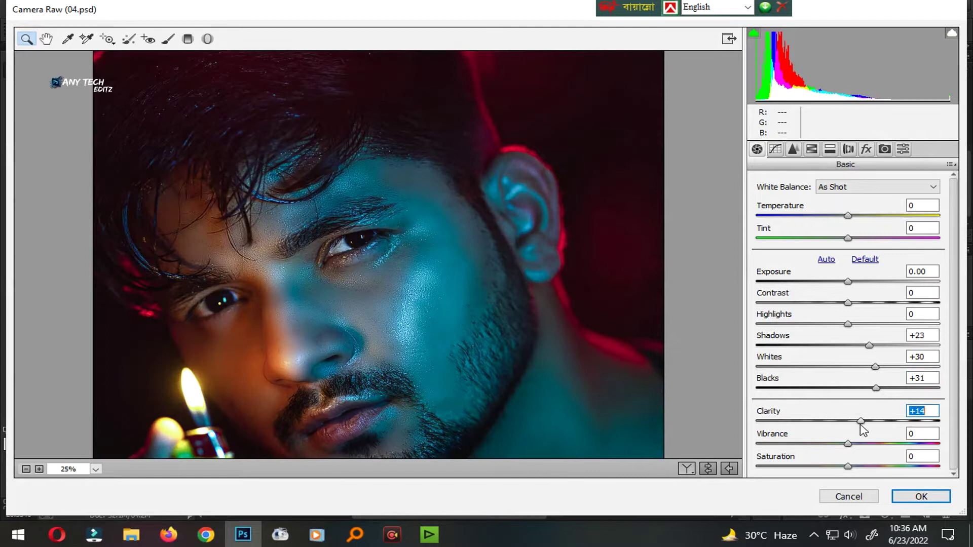
Step: Set Vibrance +11, Saturation +22, Highlights +19, Contrast +1 and green primary saturation +33
drag(899, 445, 859, 444)
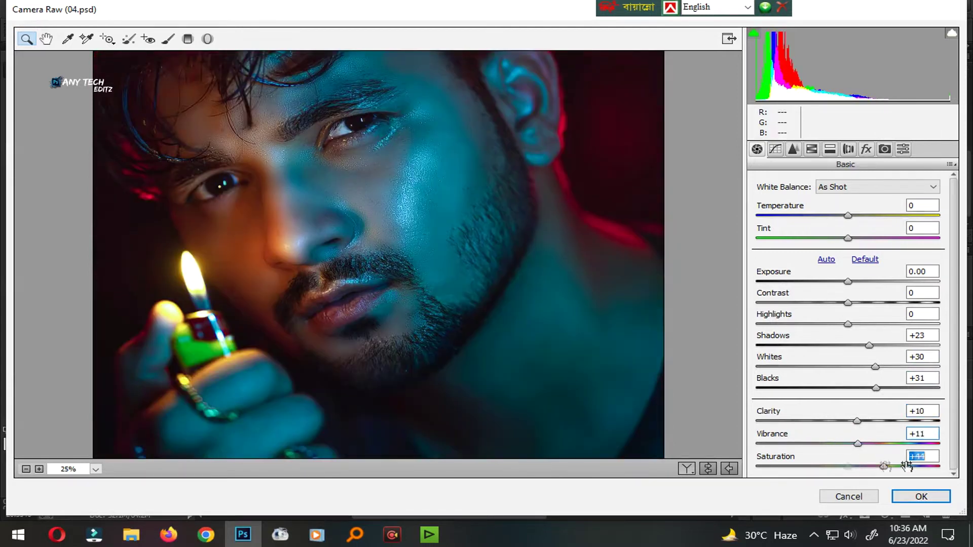
drag(907, 466, 868, 466)
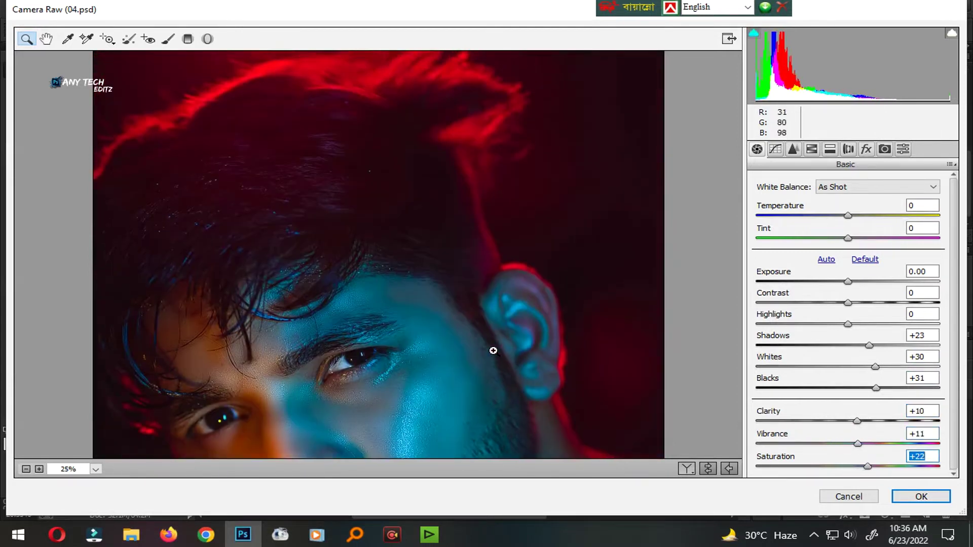
drag(848, 324, 865, 324)
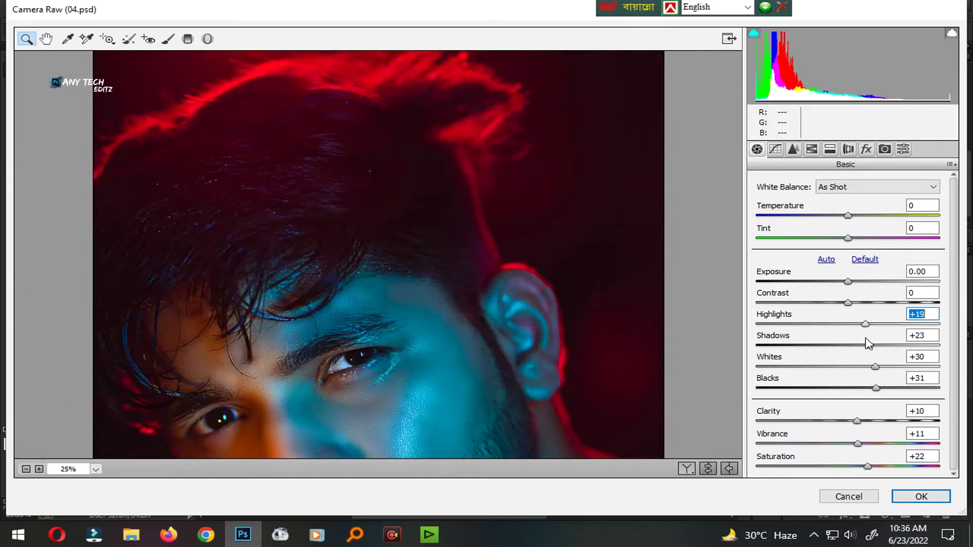
key(shift+Tab)
key(Up)
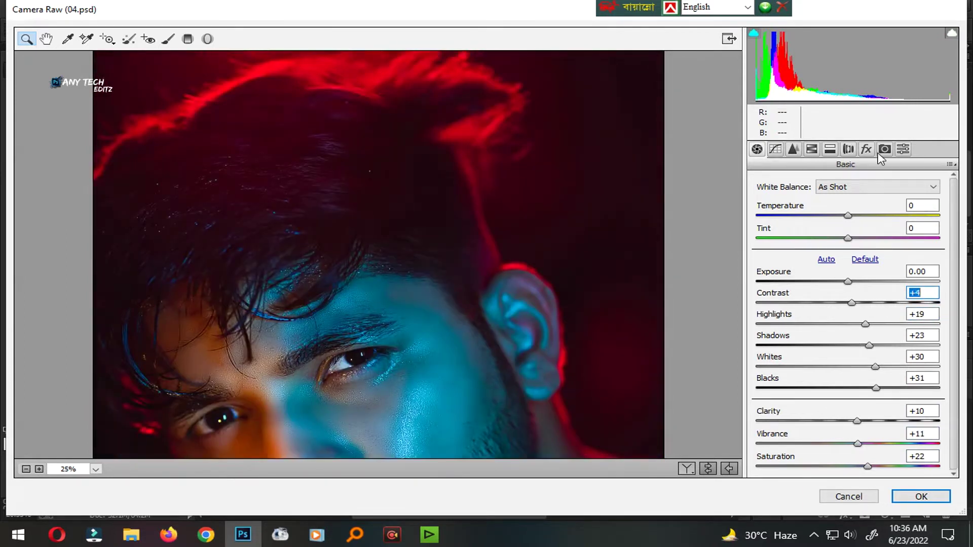
click(883, 150)
drag(852, 366, 883, 365)
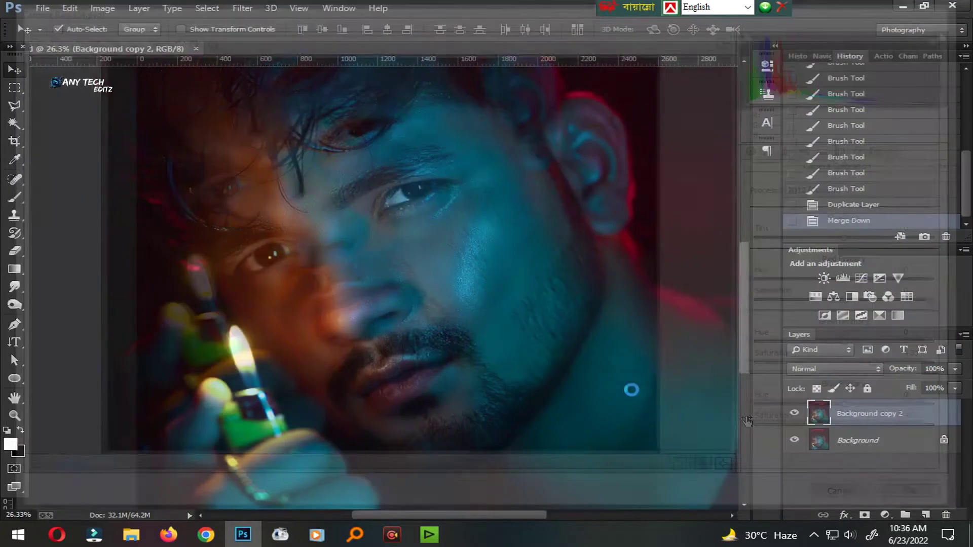
Step: Launch the SkinFiner plugin and zoom its before/after previews to 1:1 on the cheek
scroll(284, 256, down, 3)
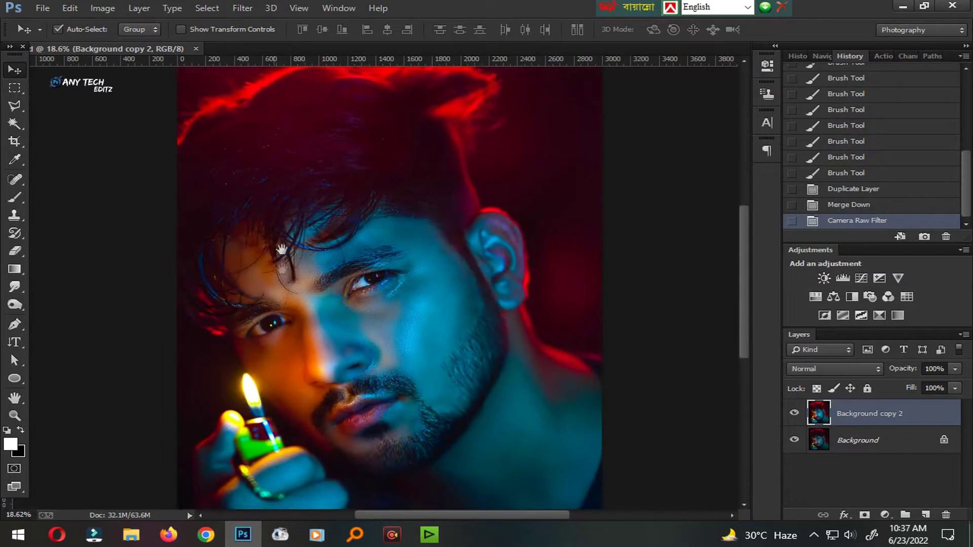
scroll(353, 304, down, 2)
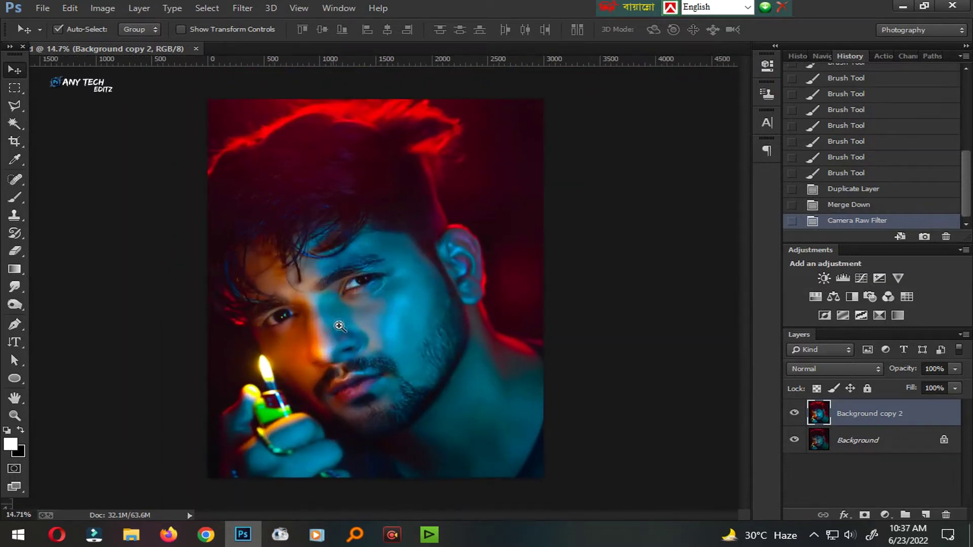
click(243, 8)
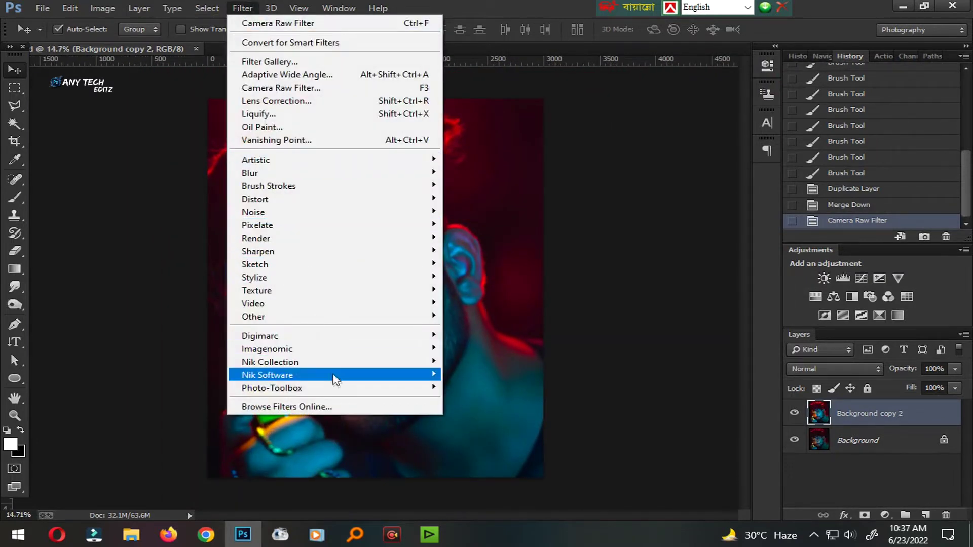
click(476, 388)
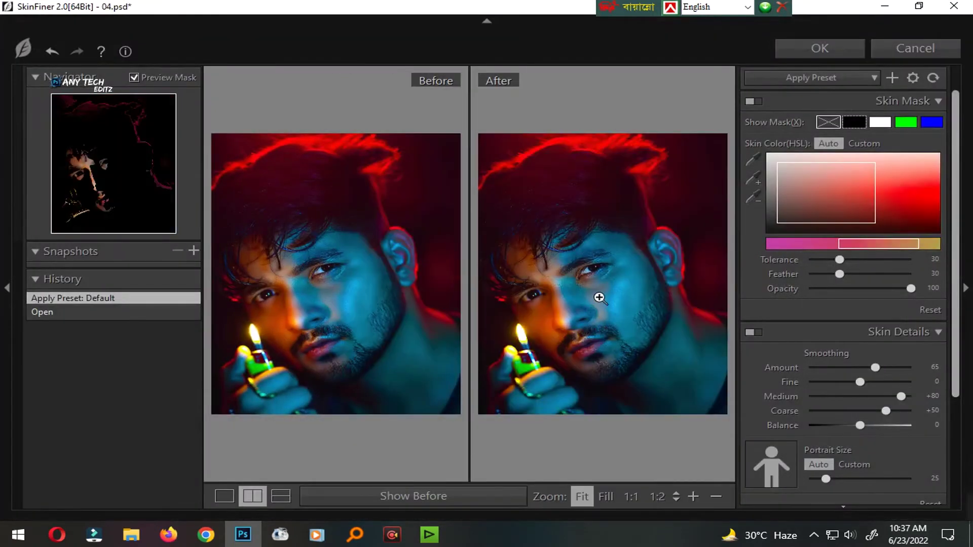
click(599, 297)
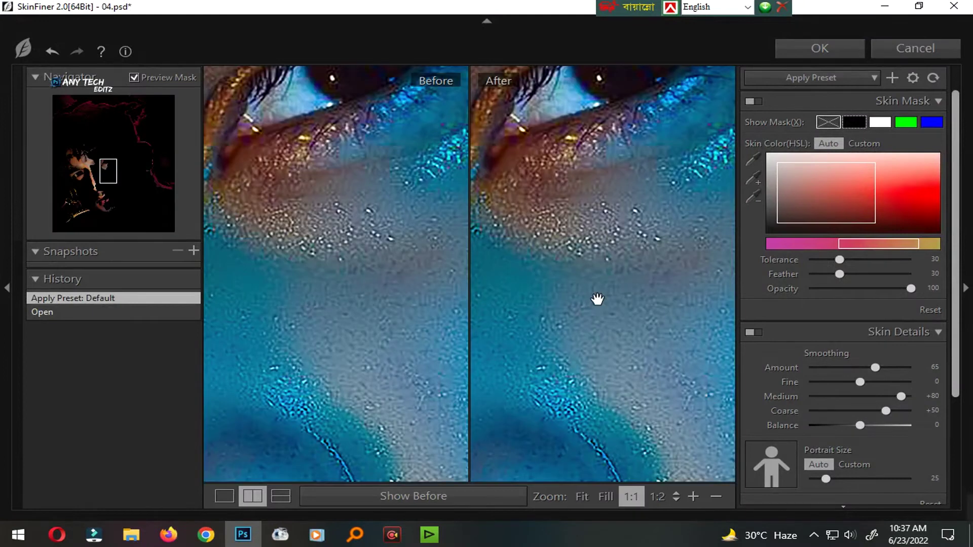
scroll(597, 299, down, 1)
scroll(597, 299, down, 1)
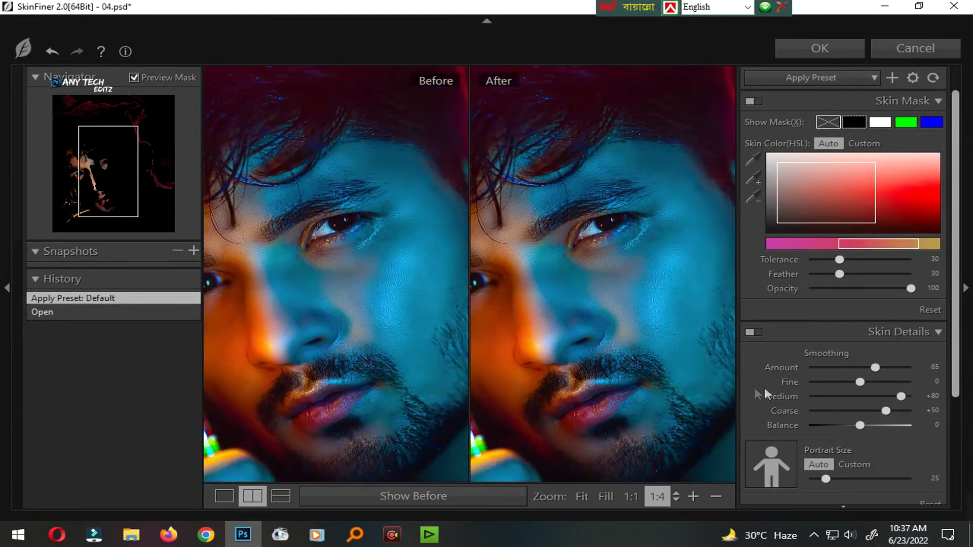
Step: Apply SkinFiner with Smoothing Amount 87 and Fine -82, then save the portrait
click(818, 383)
drag(705, 365, 740, 318)
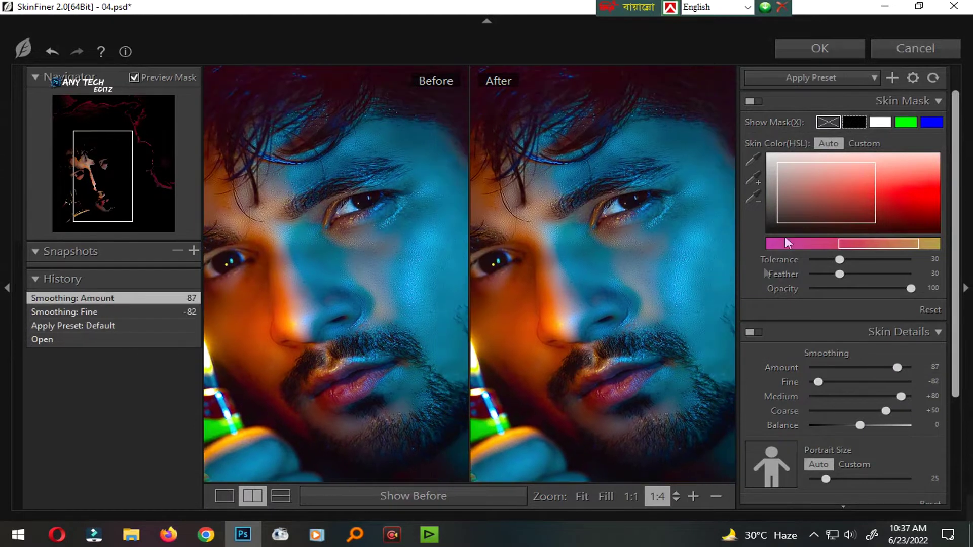
click(844, 54)
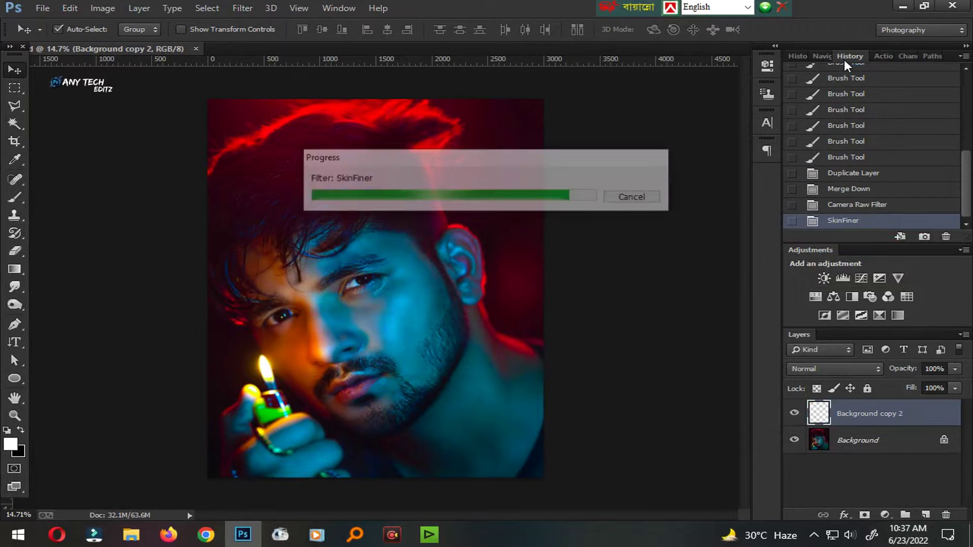
key(ctrl+plus)
key(ctrl+s)
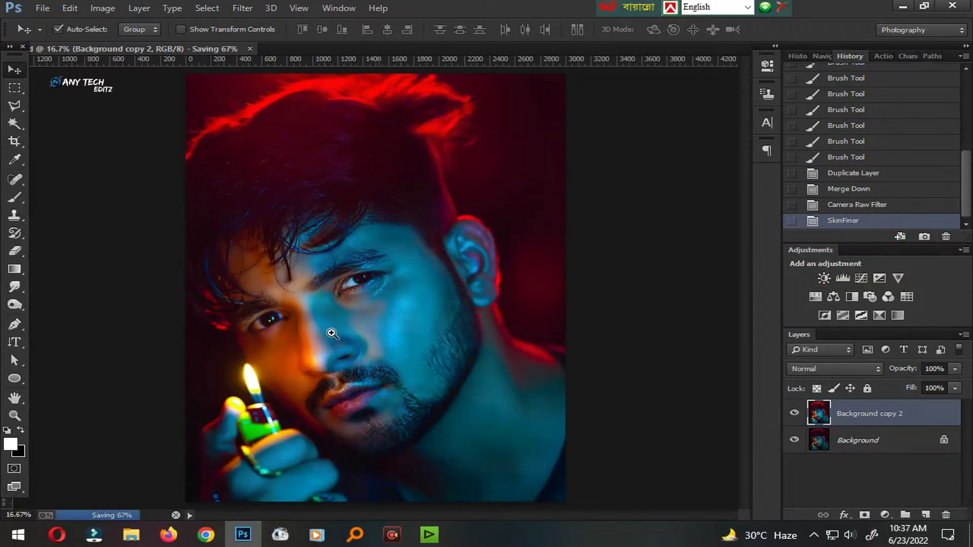
Step: Blend the patchy skin on the cheek and beside the ear with the Mixer Brush
key(ctrl+plus)
key(ctrl+plus)
drag(330, 330, 410, 245)
scroll(448, 246, down, 2)
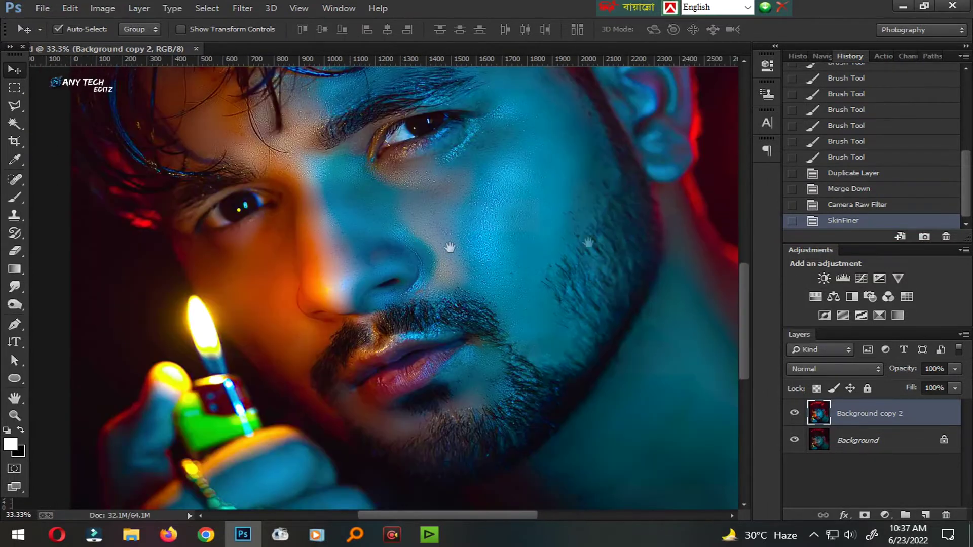
scroll(550, 321, down, 3)
scroll(487, 276, up, 2)
scroll(419, 275, up, 1)
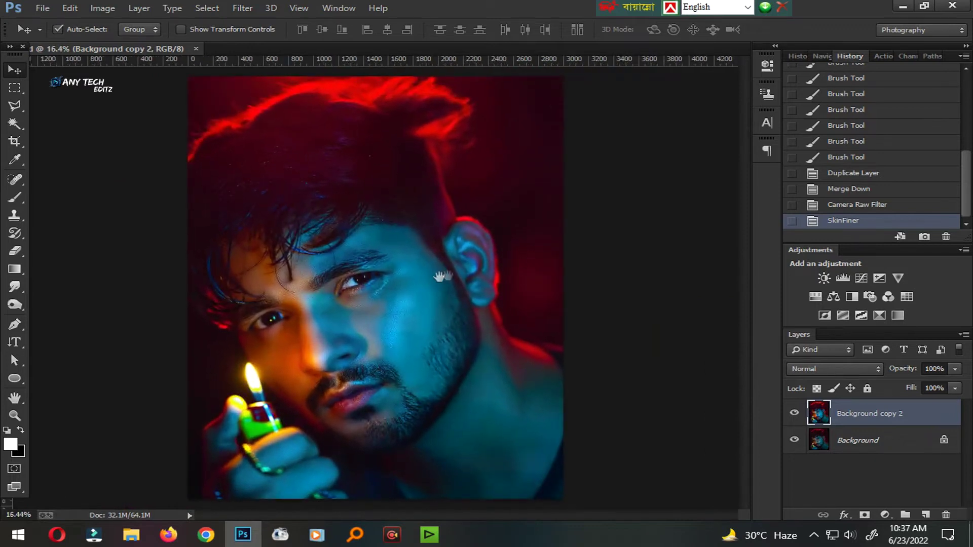
scroll(439, 343, up, 3)
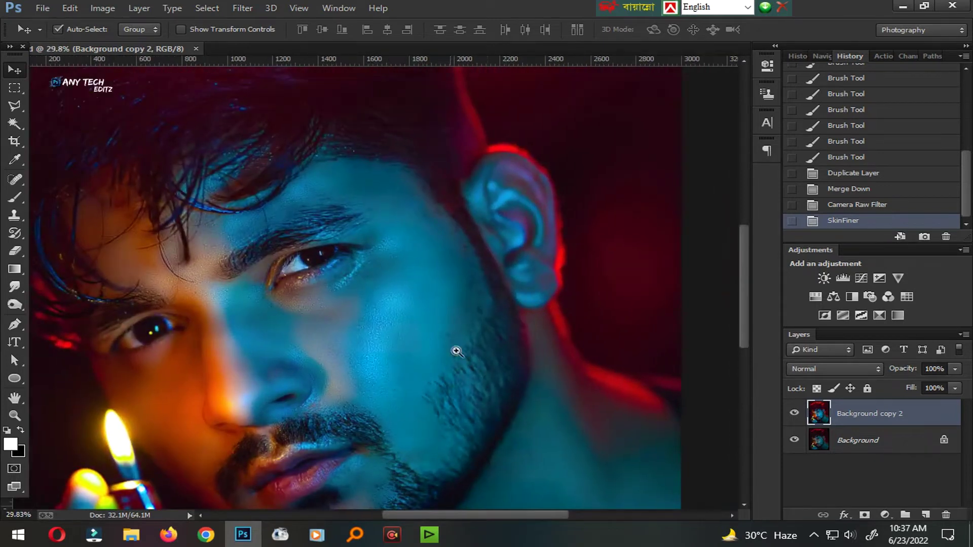
scroll(456, 350, up, 2)
drag(19, 193, 110, 232)
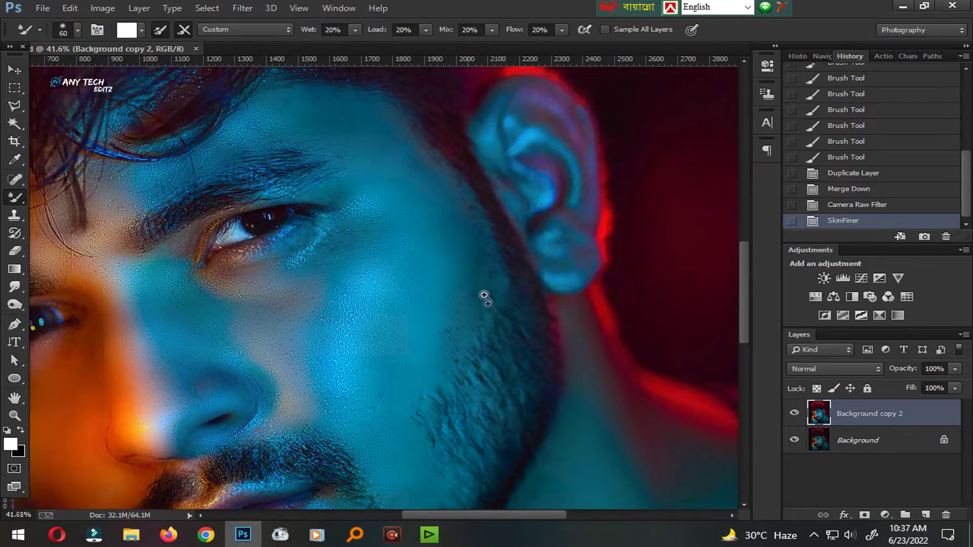
scroll(485, 297, up, 1)
drag(404, 302, 421, 286)
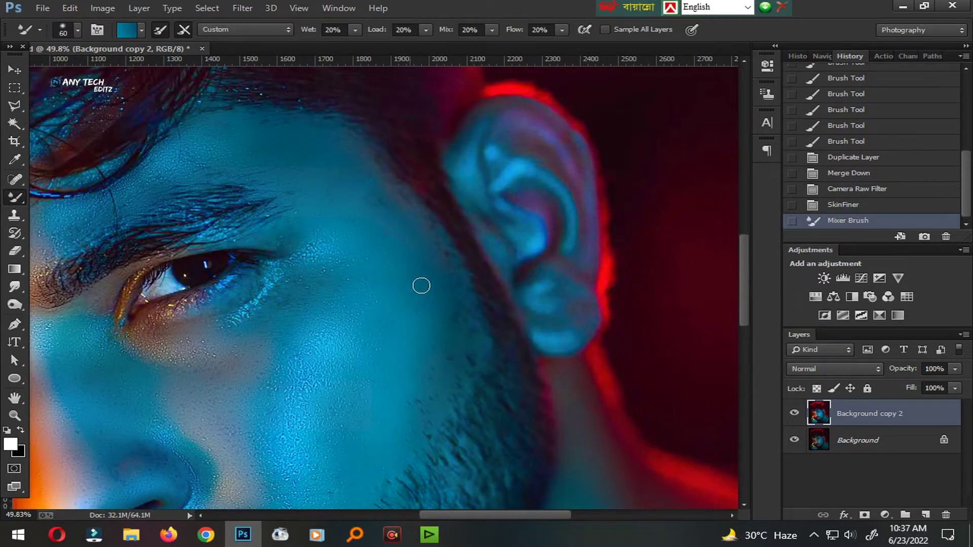
drag(431, 257, 446, 268)
drag(449, 270, 462, 281)
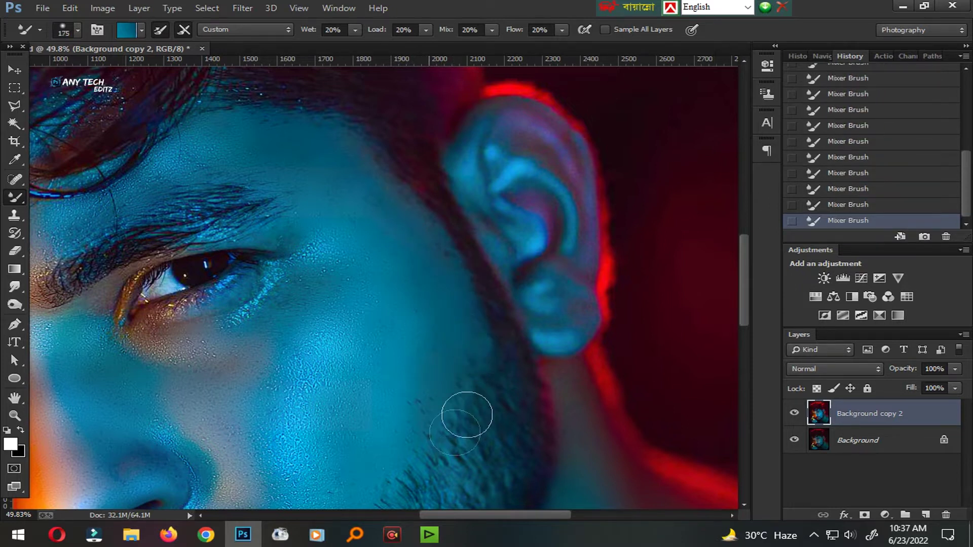
Step: Copy the layer to a new Background copy 3 and save the document
key(ctrl+j)
scroll(535, 333, down, 3)
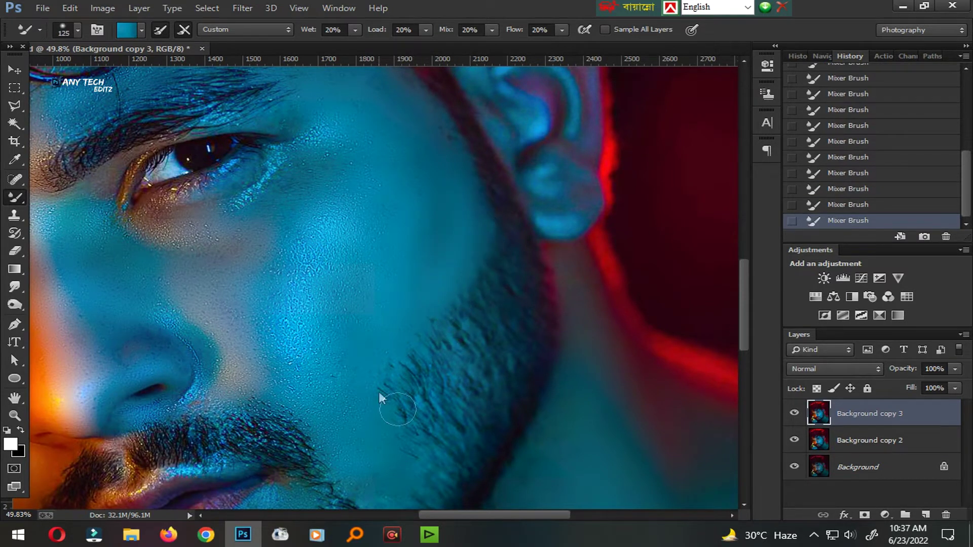
scroll(398, 474, down, 4)
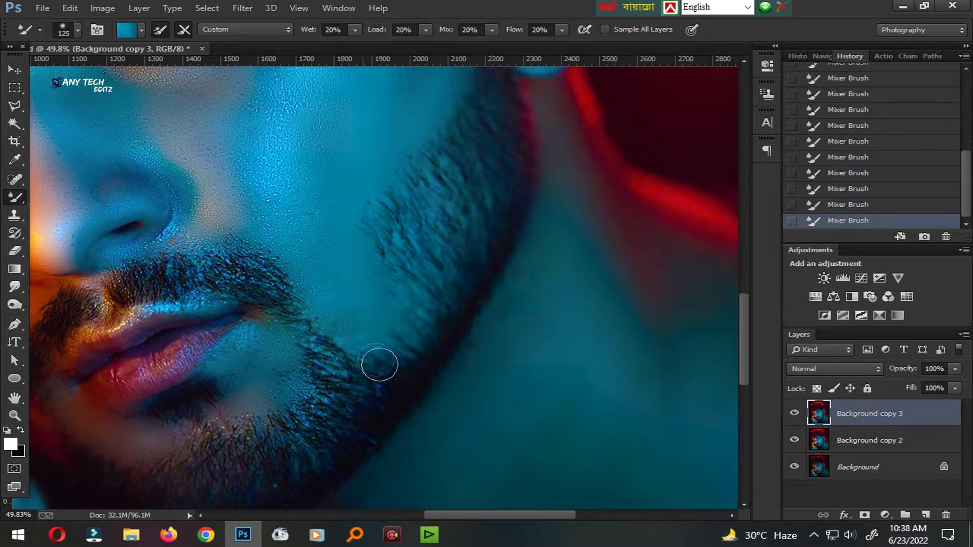
scroll(379, 365, down, 5)
key(ctrl+s)
scroll(476, 366, up, 4)
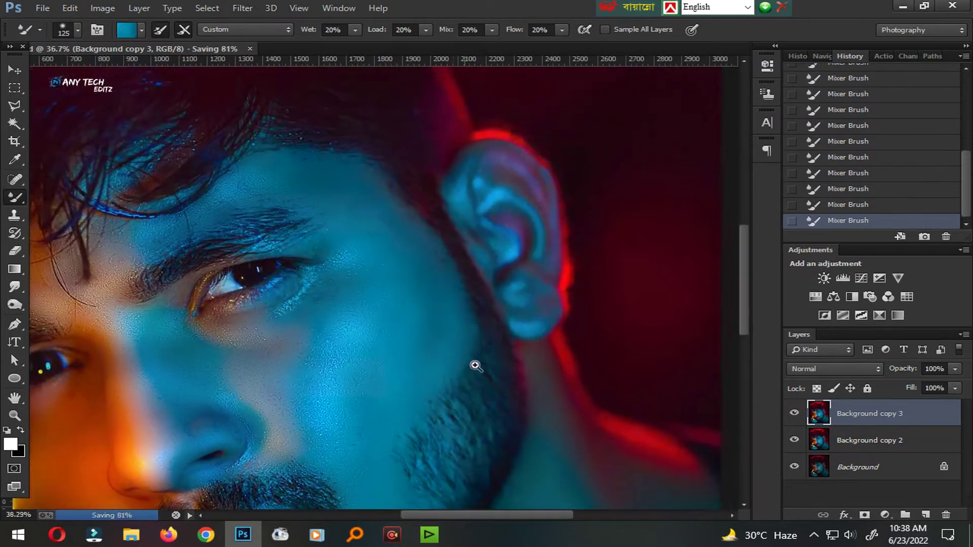
scroll(452, 367, up, 1)
scroll(420, 317, down, 4)
key(ctrl+s)
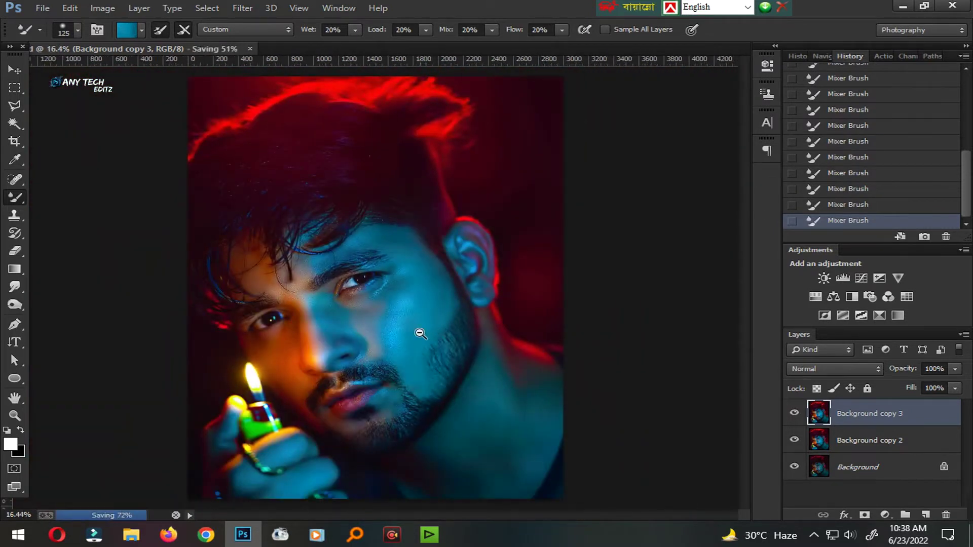
scroll(413, 383, up, 2)
Step: Use the Quick Selection Tool to select the dark iris of the orange-lit eye
key(v)
scroll(208, 131, down, 1)
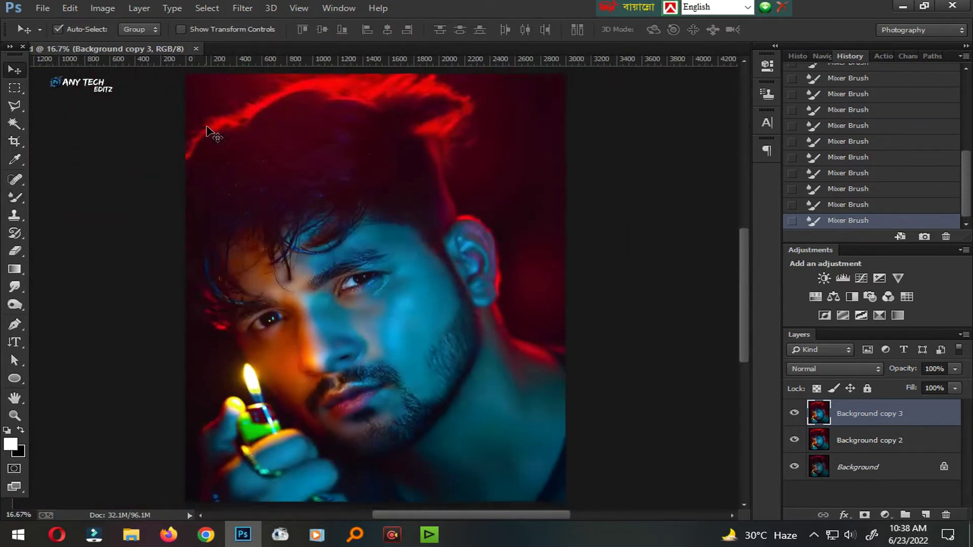
scroll(208, 130, down, 1)
scroll(208, 130, up, 1)
scroll(207, 131, down, 1)
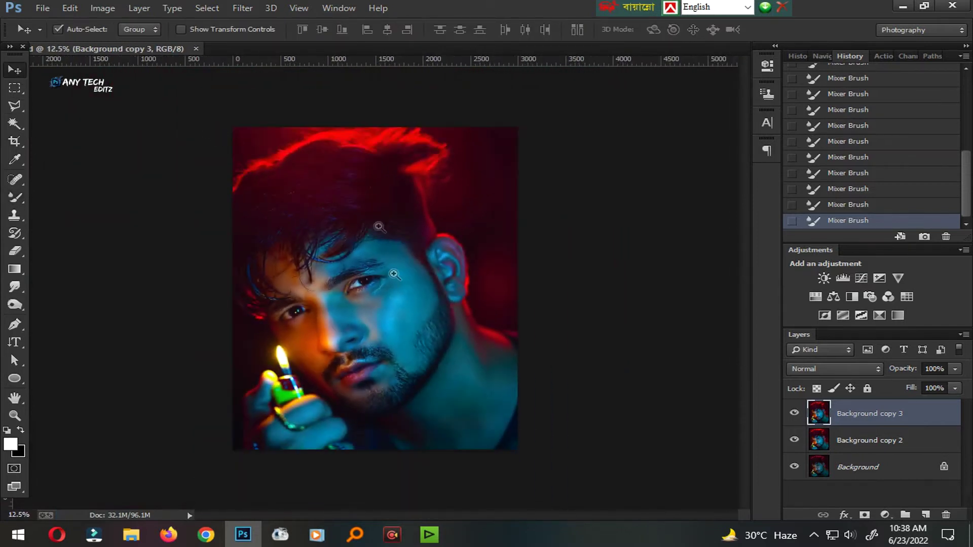
scroll(395, 275, up, 1)
scroll(394, 275, up, 1)
scroll(386, 304, up, 2)
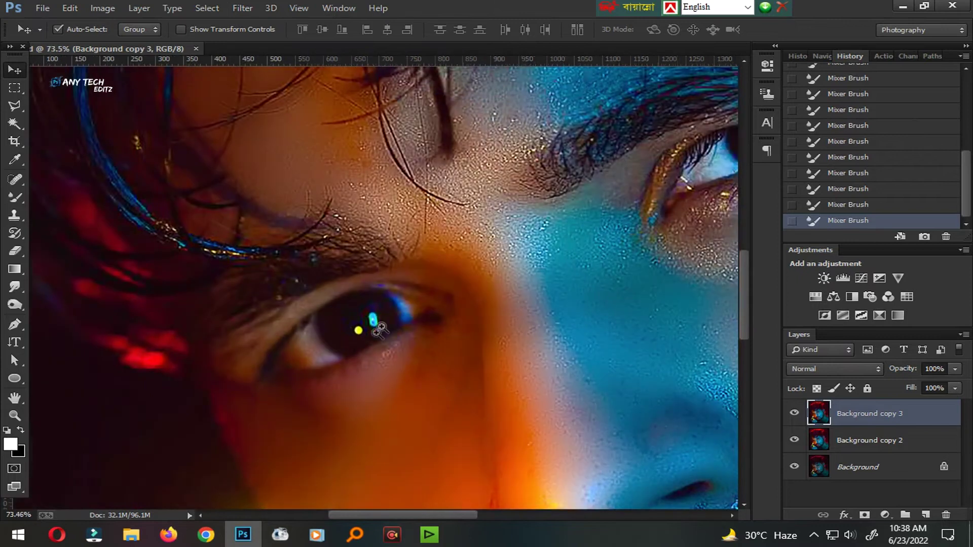
scroll(379, 329, down, 2)
scroll(413, 329, up, 2)
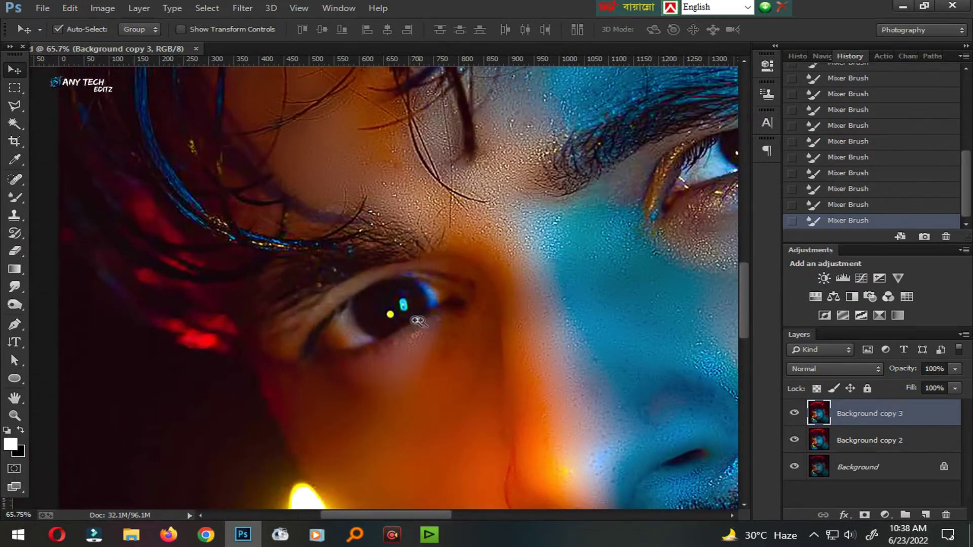
scroll(417, 321, up, 1)
click(15, 124)
right_click(15, 123)
click(71, 124)
drag(374, 314, 409, 312)
click(445, 298)
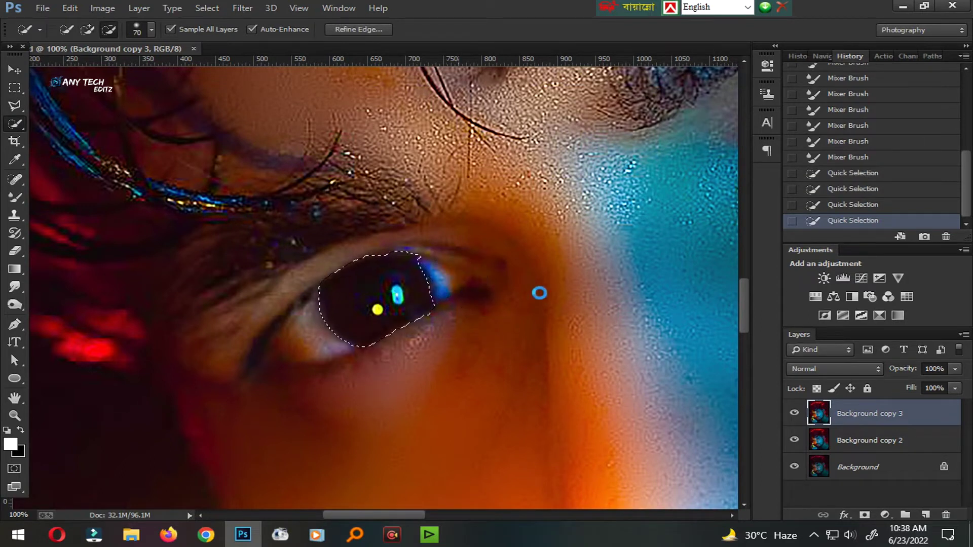
Step: Add the other eye's iris, trim its lower edge, and invert the selection
drag(659, 152, 334, 330)
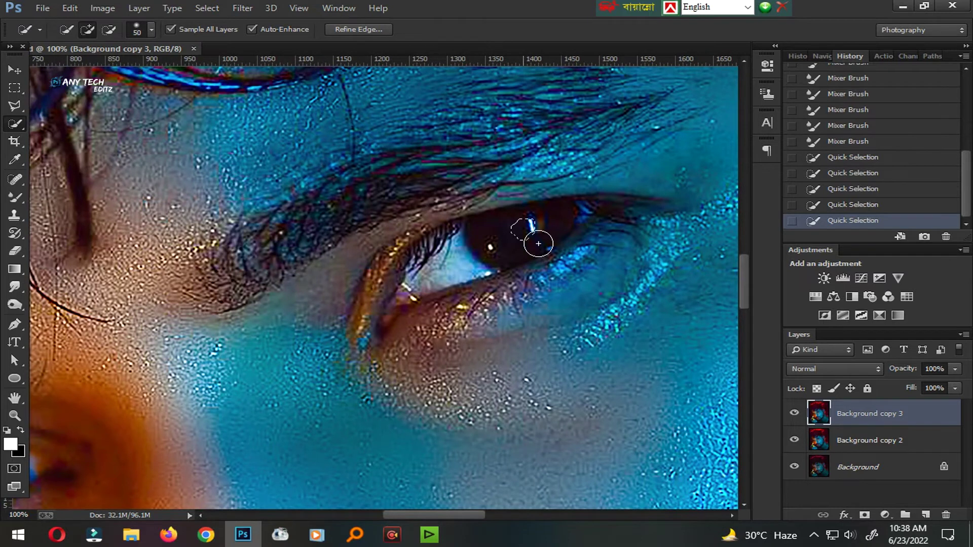
alt+click(575, 250)
drag(571, 287, 613, 252)
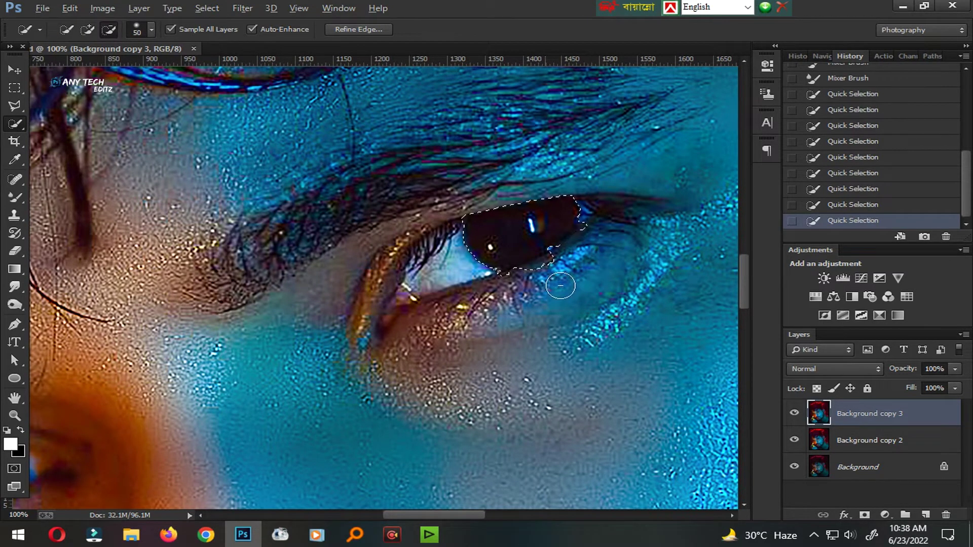
key(ctrl+minus)
key(ctrl+minus)
key(ctrl+minus)
key(ctrl+minus)
key(ctrl+shift+i)
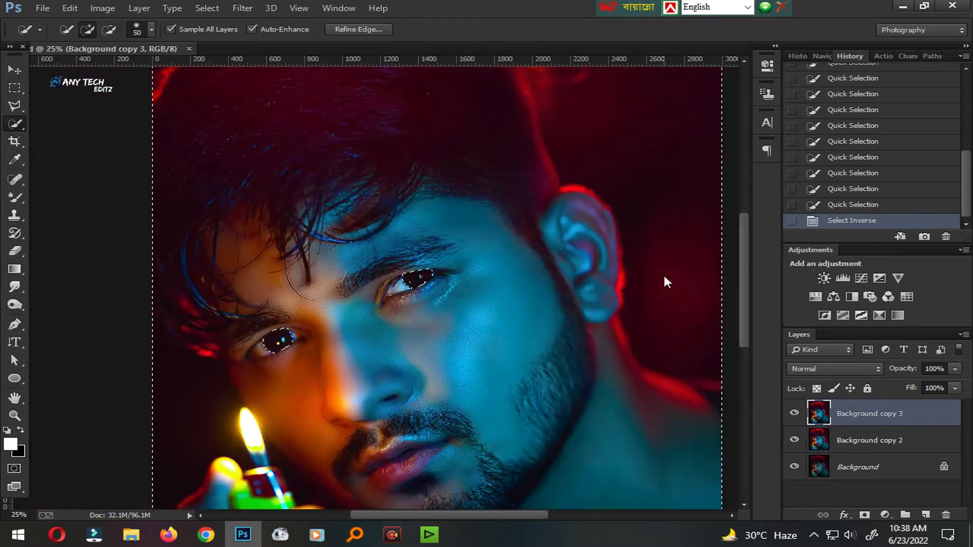
Step: Hide the Background copy 2 and Background layers
click(378, 32)
key(Escape)
click(794, 467)
Step: On Background copy 3, use Refine Edge over both eyes to tighten the selection
click(908, 440)
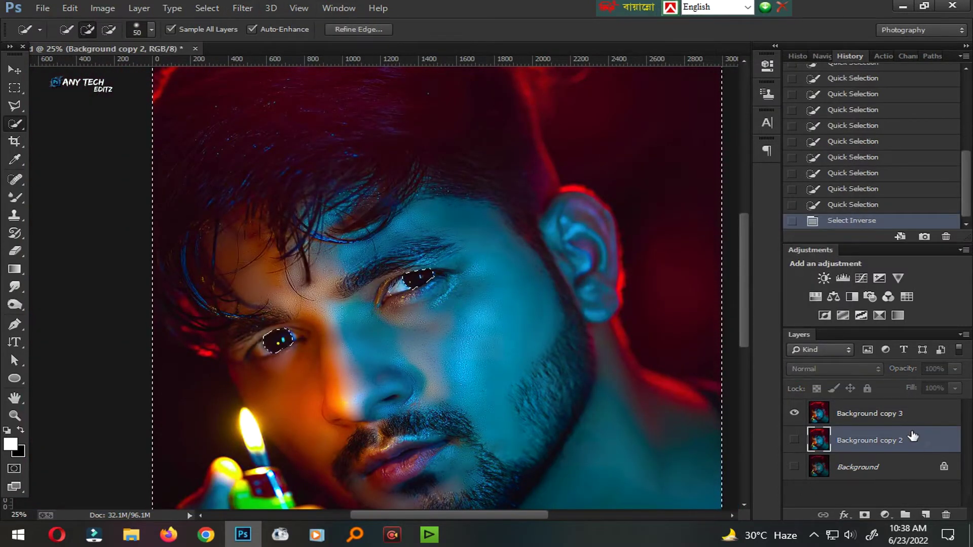
click(892, 414)
click(367, 29)
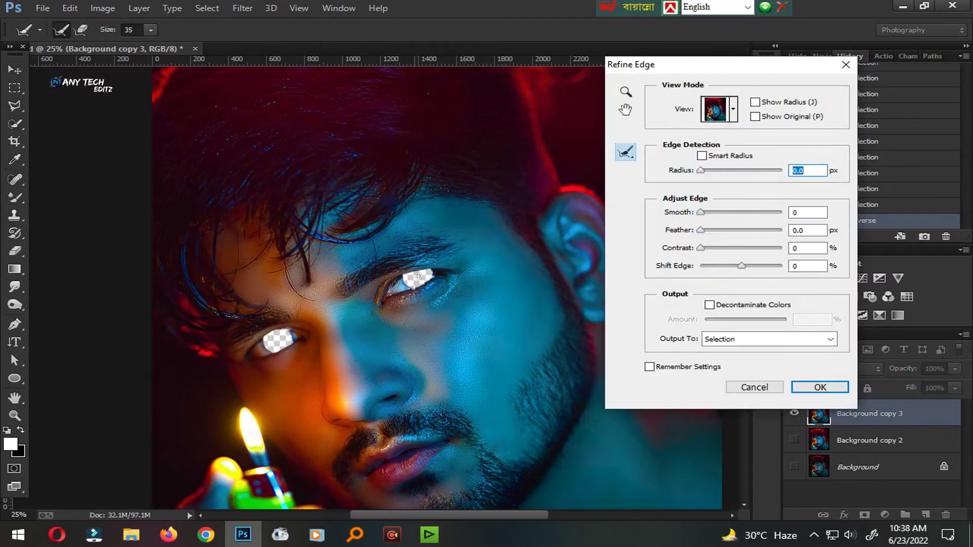
scroll(419, 276, up, 5)
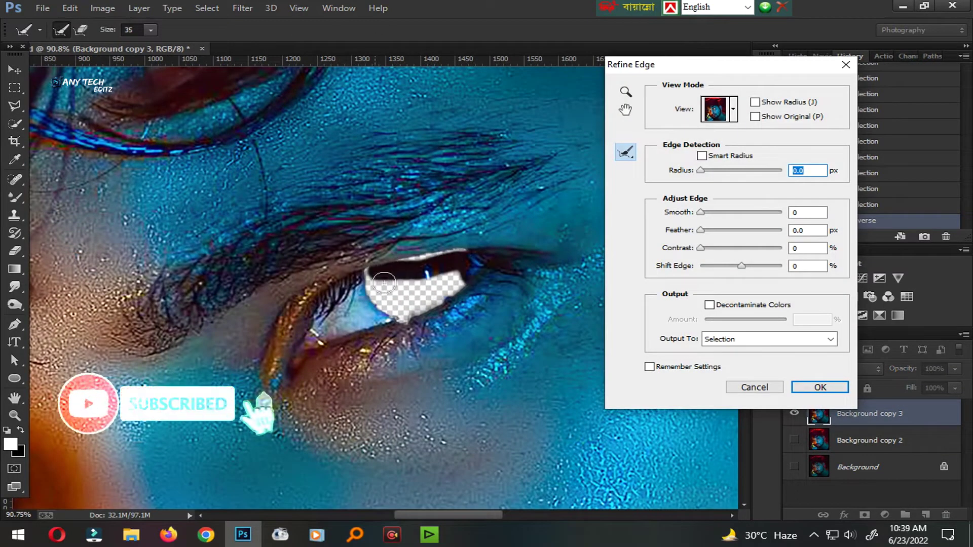
drag(384, 282, 433, 276)
drag(441, 312, 405, 284)
scroll(304, 329, left, 10)
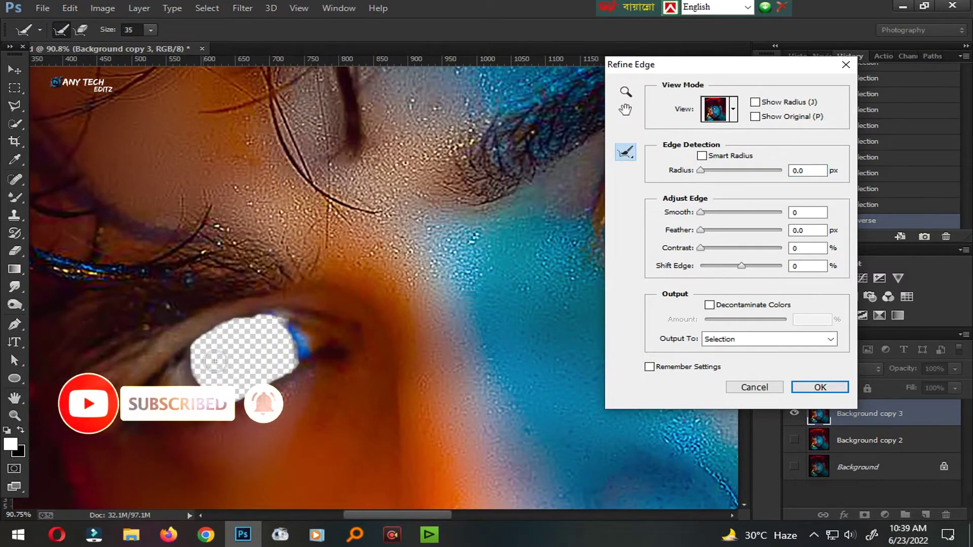
drag(214, 362, 265, 383)
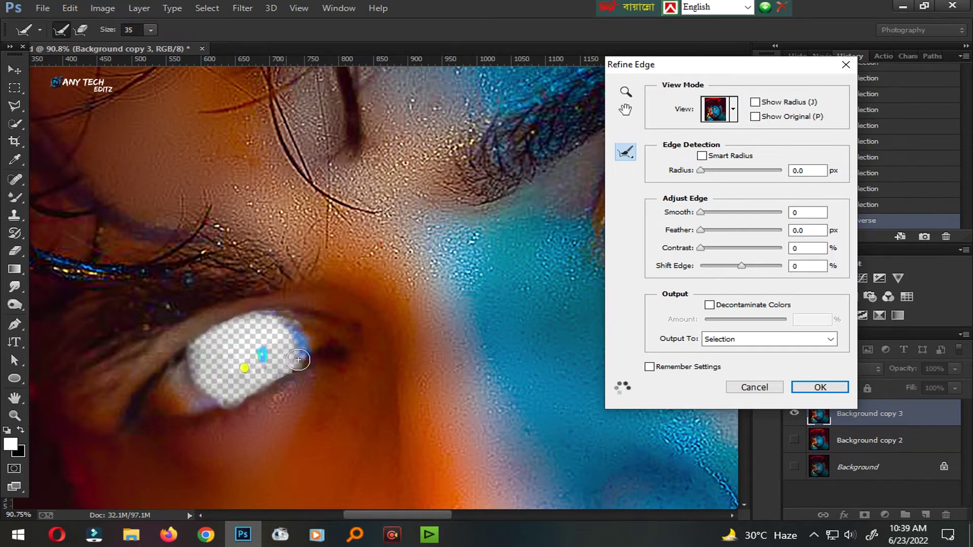
key(ctrl+minus)
key(ctrl+minus)
key(ctrl+minus)
key(ctrl+minus)
key(Return)
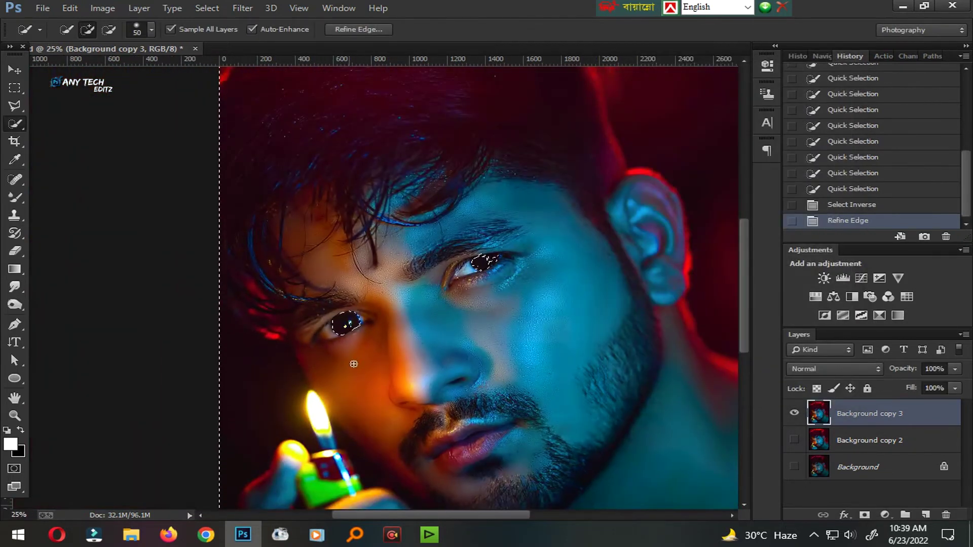
Step: Copy the selected area and paste it as new Layer 1
key(ctrl+c)
key(ctrl+v)
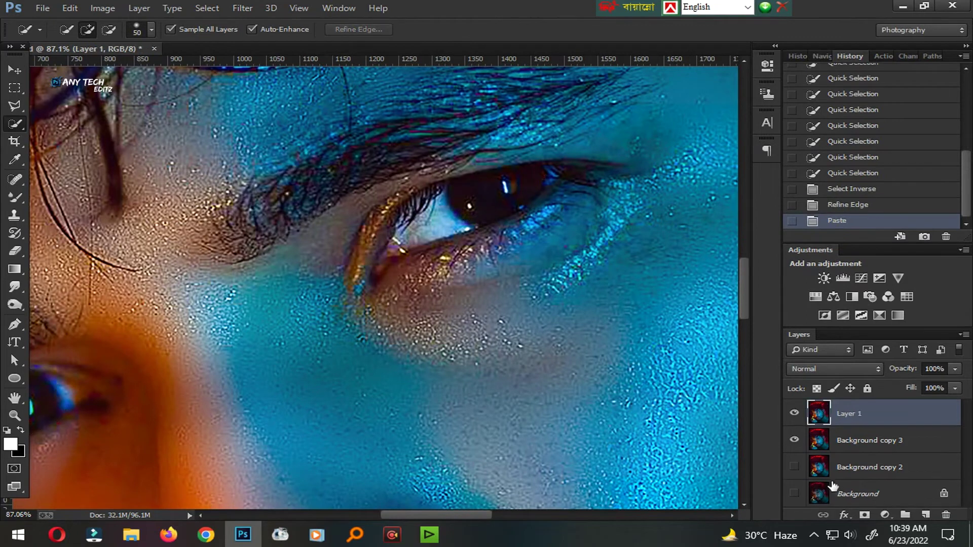
key(ctrl+0)
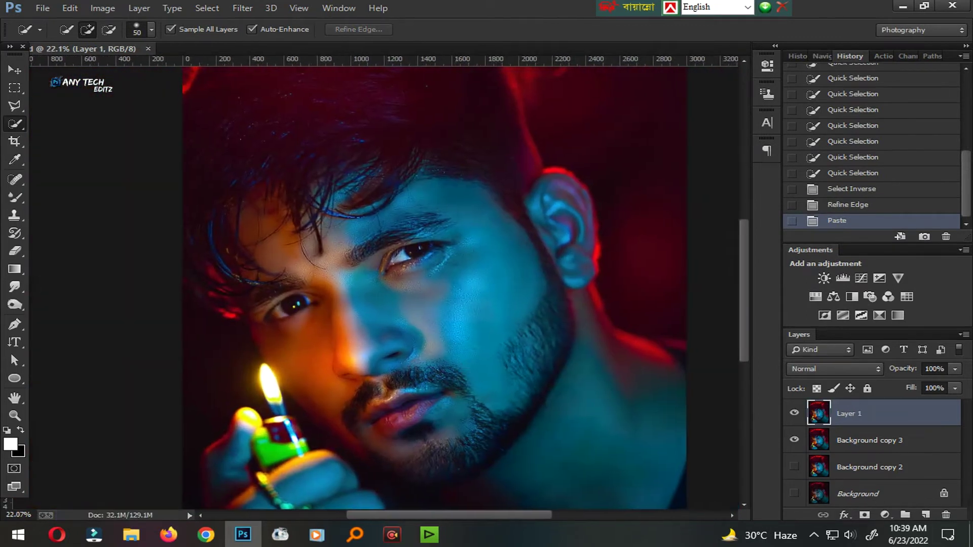
Step: Paste the blue eye image and delete its white background using Magic Wand selection
key(ctrl+v)
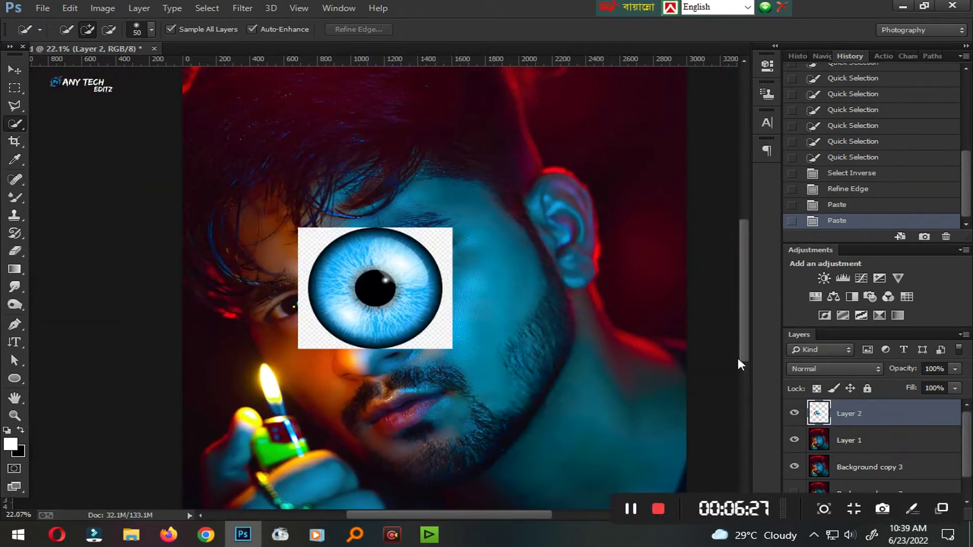
right_click(14, 123)
click(61, 135)
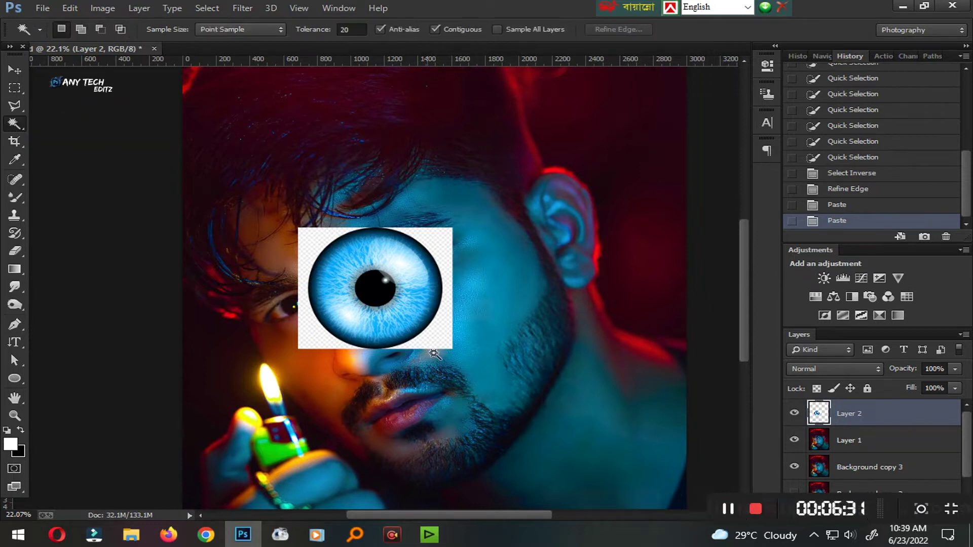
double_click(451, 327)
key(ctrl+d)
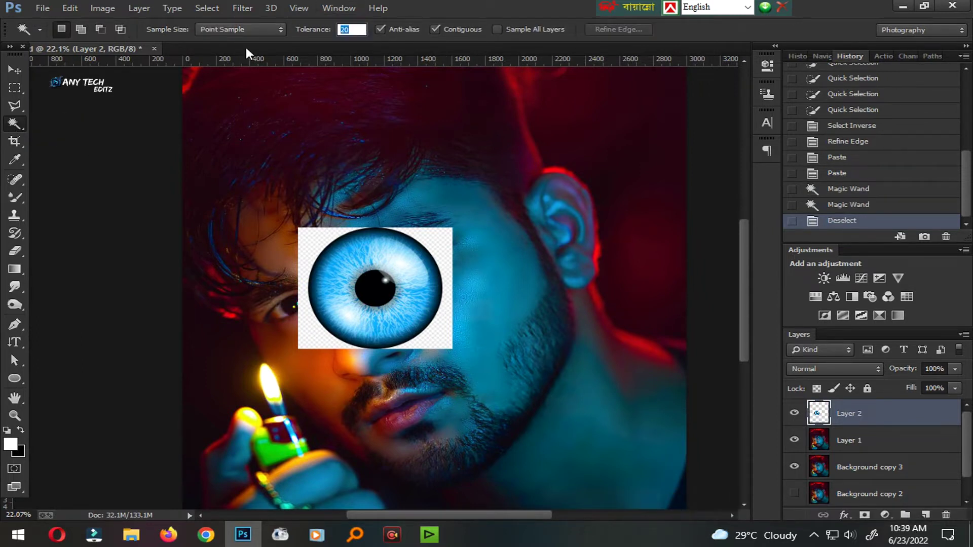
text(60)
click(435, 338)
shift+click(316, 341)
key(ctrl+shift+i)
key(ctrl+shift+i)
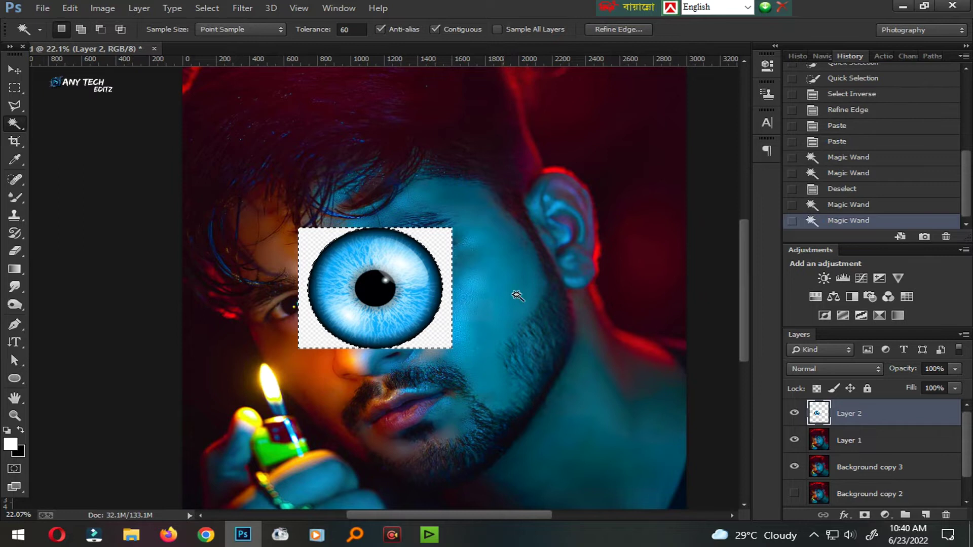
key(Delete)
key(ctrl+d)
Step: Move the iris graphic beneath Layer 1 and shrink it toward eye size
scroll(414, 343, up, 3)
key(ctrl+bracketleft)
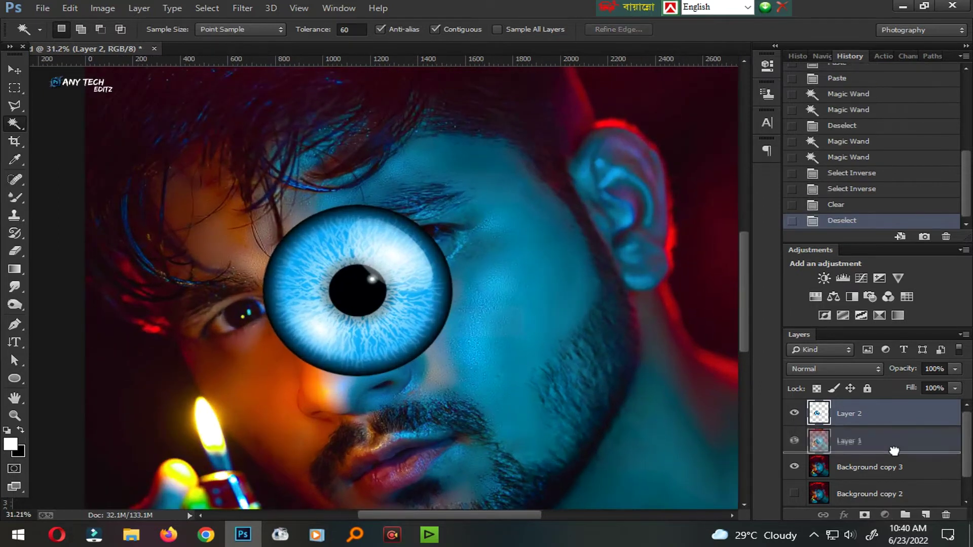
key(v)
key(ctrl+t)
mouse_move(488, 260)
mouse_down()
mouse_move(512, 190)
mouse_move(469, 185)
mouse_up()
scroll(439, 247, up, 5)
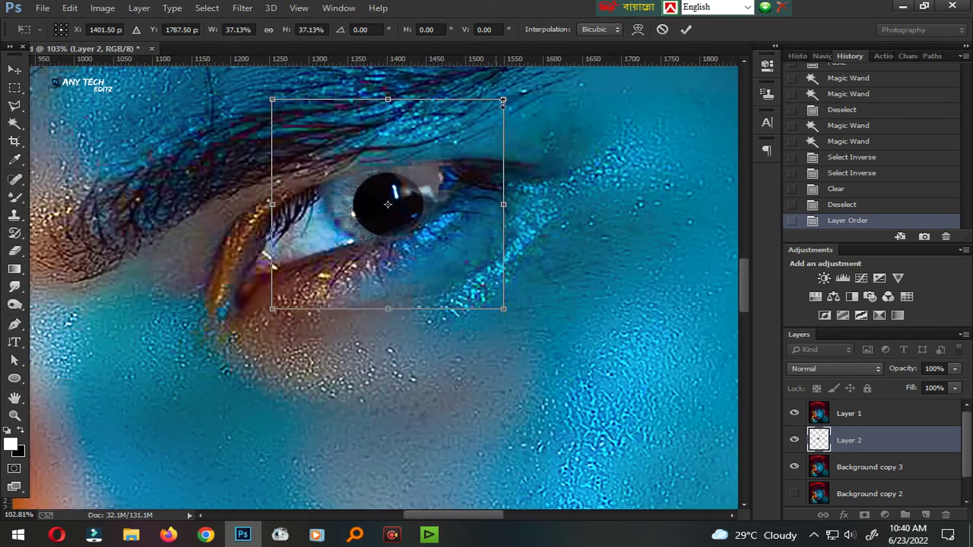
key(Return)
Step: Scale, stretch and skew the iris to fit over the blue-lit eye
key(ctrl+t)
mouse_move(500, 67)
mouse_down()
mouse_move(467, 122)
mouse_move(456, 195)
mouse_up()
drag(321, 201, 317, 219)
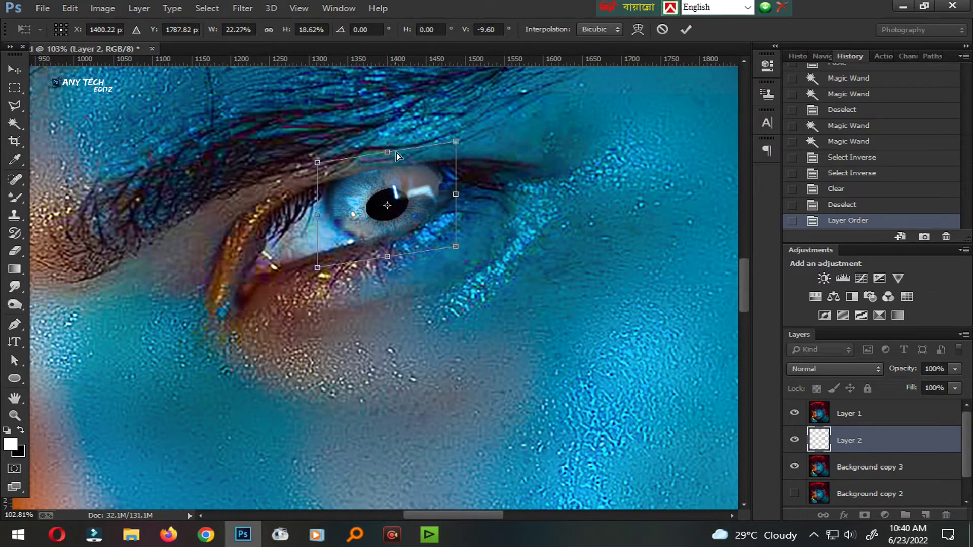
drag(396, 153, 397, 147)
drag(456, 246, 481, 242)
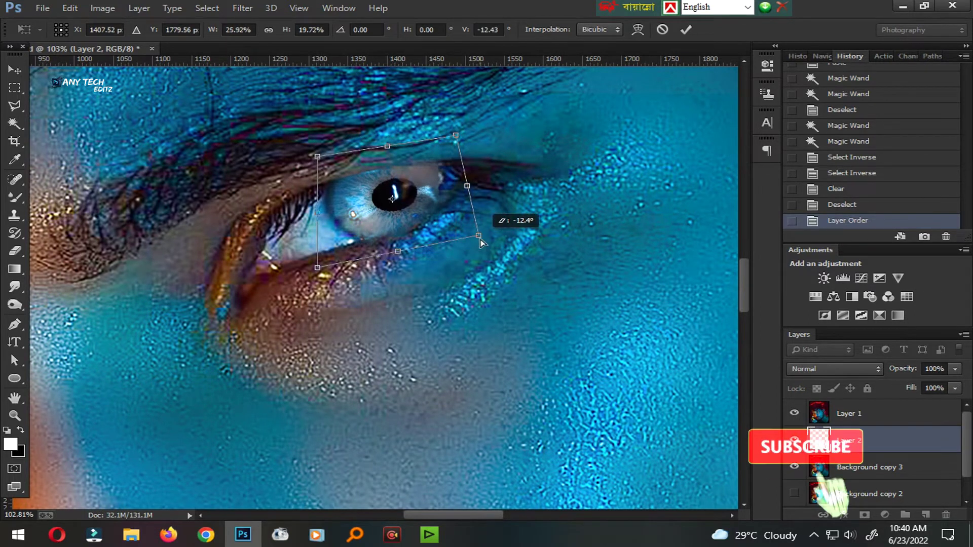
key(Return)
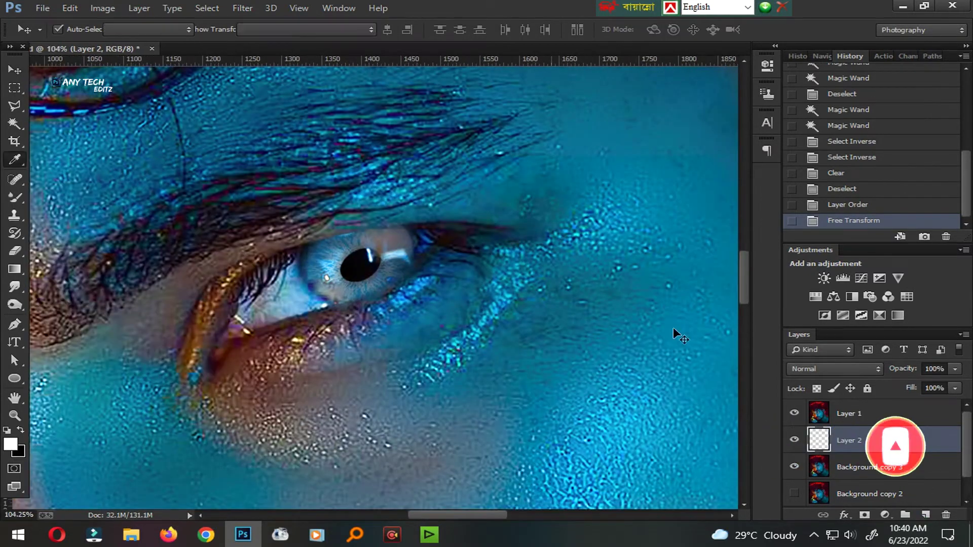
Step: Shift the iris hue to -180 so it turns orange, at 67% opacity
key(ctrl+u)
mouse_move(805, 323)
mouse_down()
mouse_move(849, 331)
mouse_move(734, 326)
mouse_move(734, 344)
mouse_up()
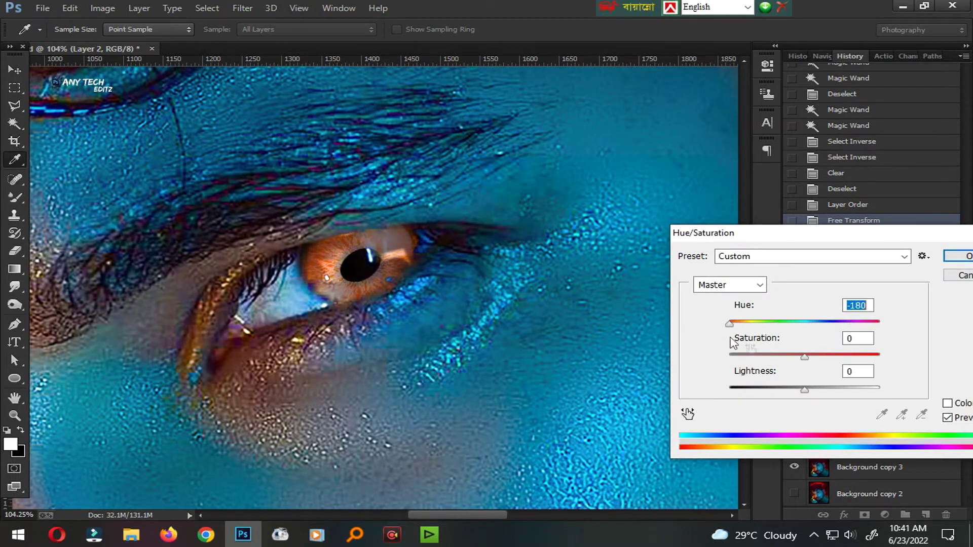
key(Return)
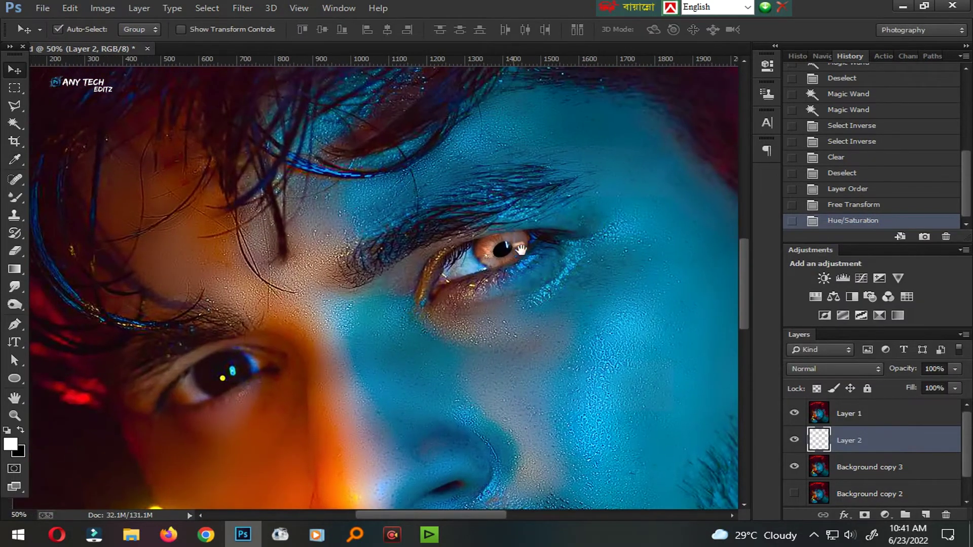
key(6)
key(7)
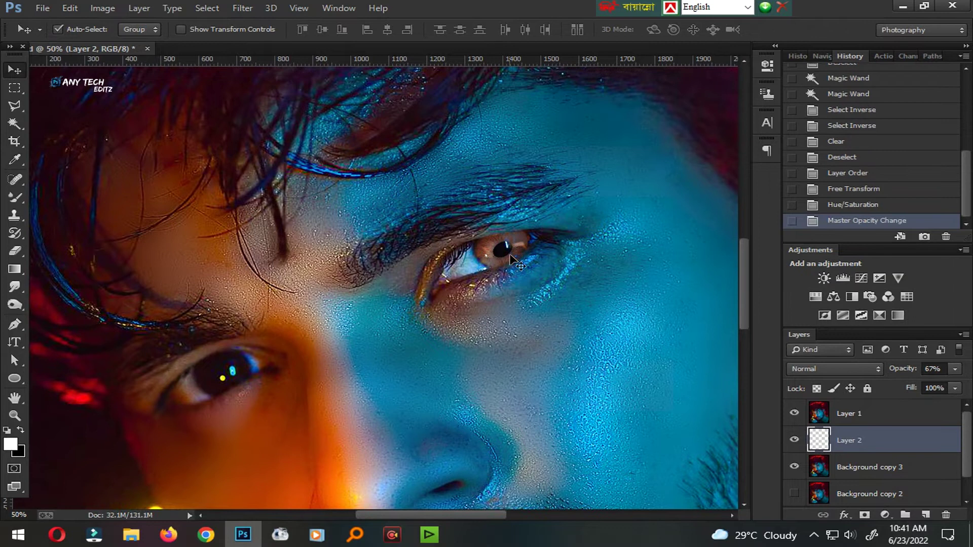
Step: Duplicate the iris, flip it vertically, and rotate and skew it over the left eye
key(ctrl+j)
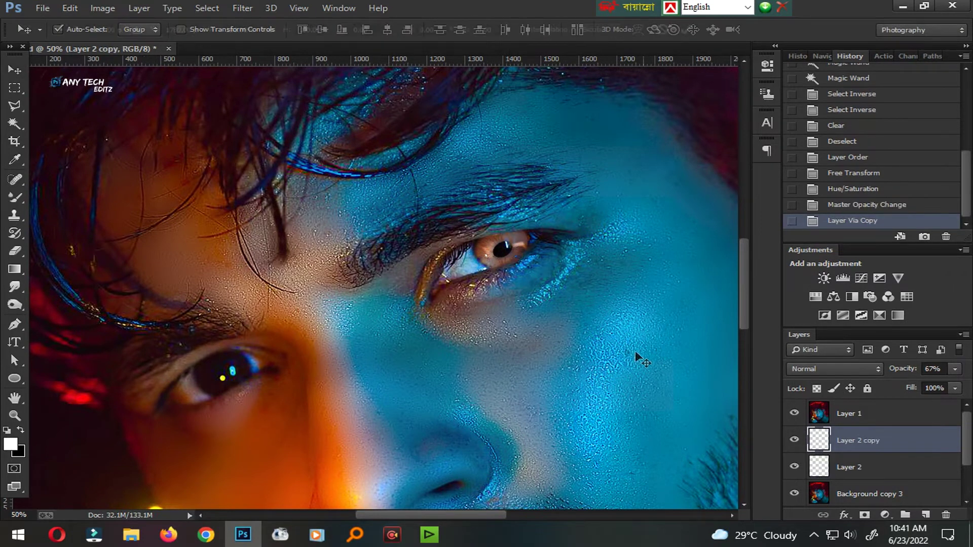
key(ctrl+t)
drag(516, 246, 239, 375)
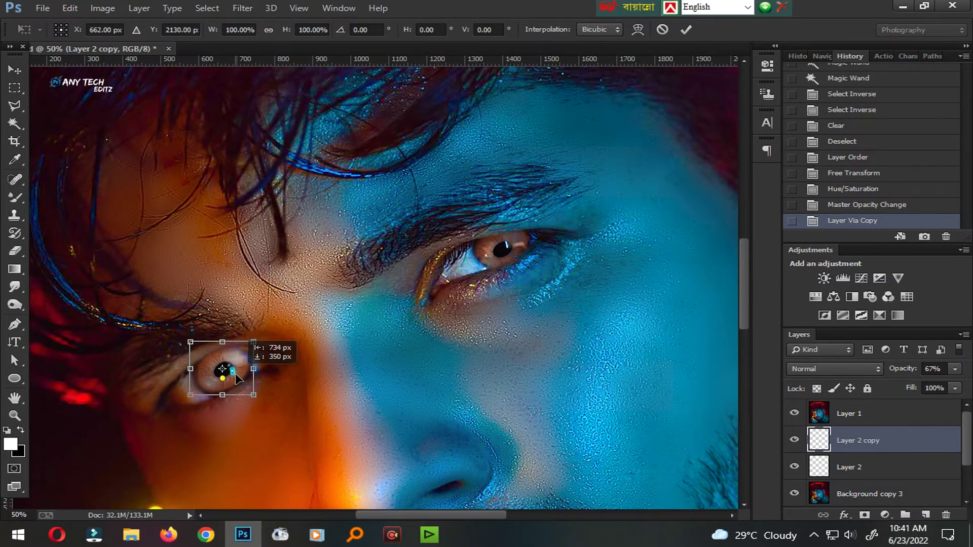
right_click(238, 378)
click(284, 364)
scroll(211, 380, up, 3)
mouse_move(365, 358)
mouse_down()
mouse_move(339, 291)
mouse_move(286, 386)
mouse_up()
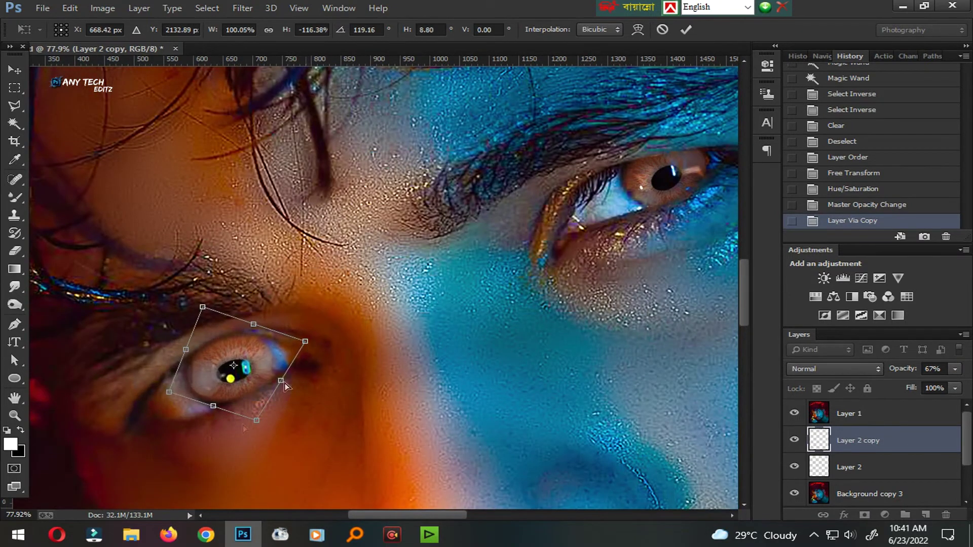
drag(200, 377, 192, 363)
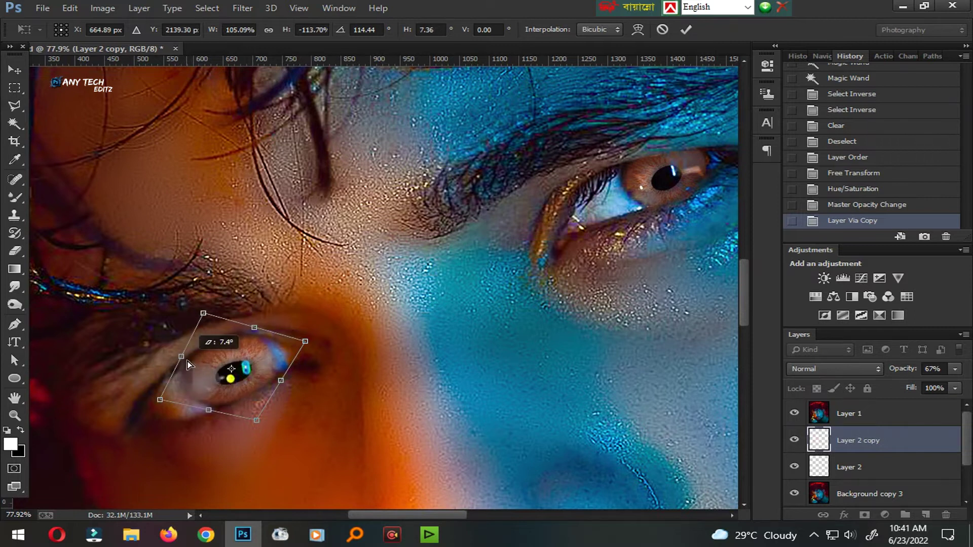
drag(254, 425, 254, 426)
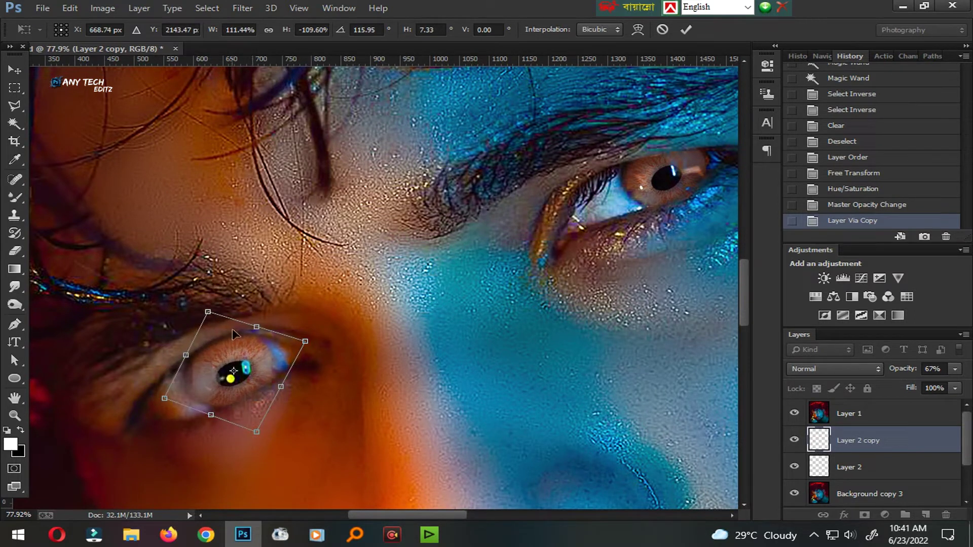
drag(259, 332, 262, 327)
key(Return)
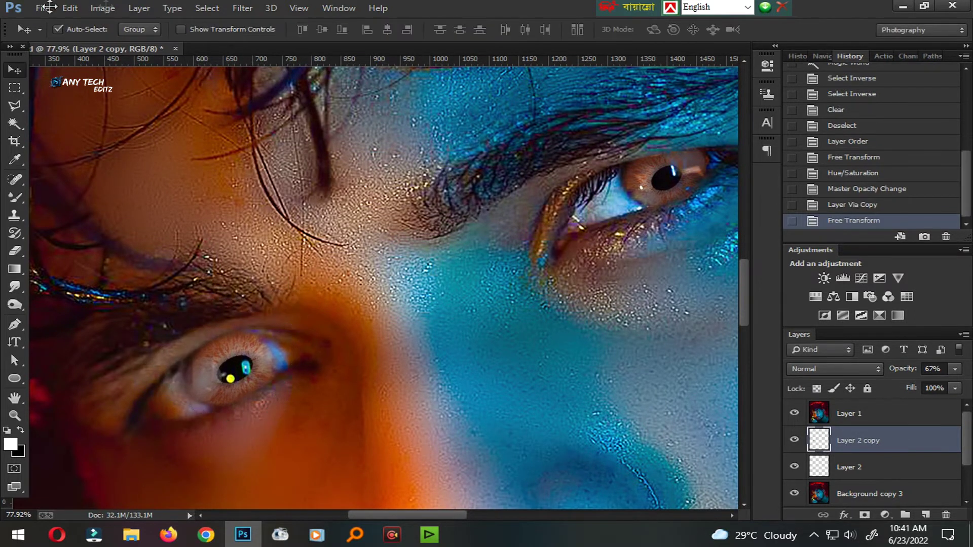
Step: Rotate and nudge the iris copy into place, with fill lowered to 74%
key(ctrl+0)
scroll(358, 382, up, 5)
scroll(381, 391, up, 3)
key(ctrl+t)
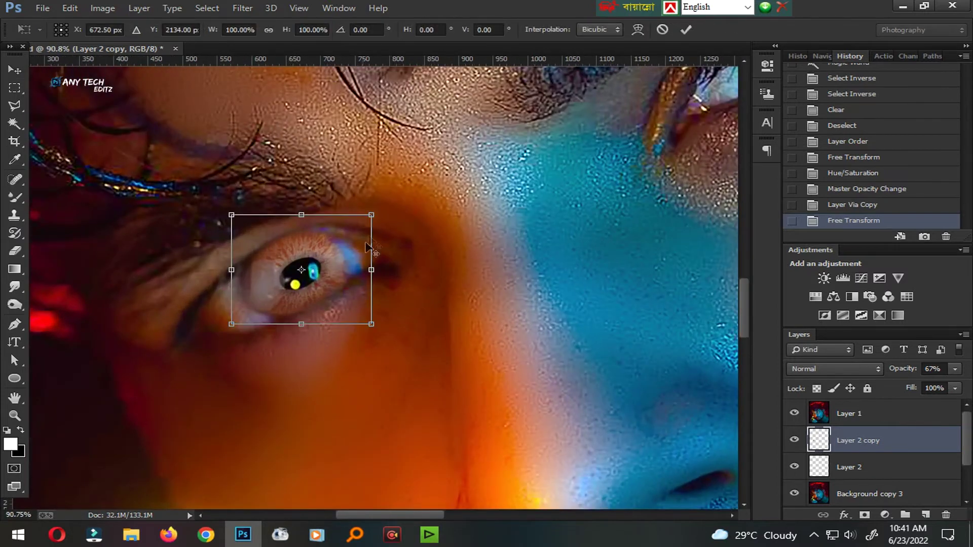
drag(366, 253, 459, 235)
key(Return)
key(Left)
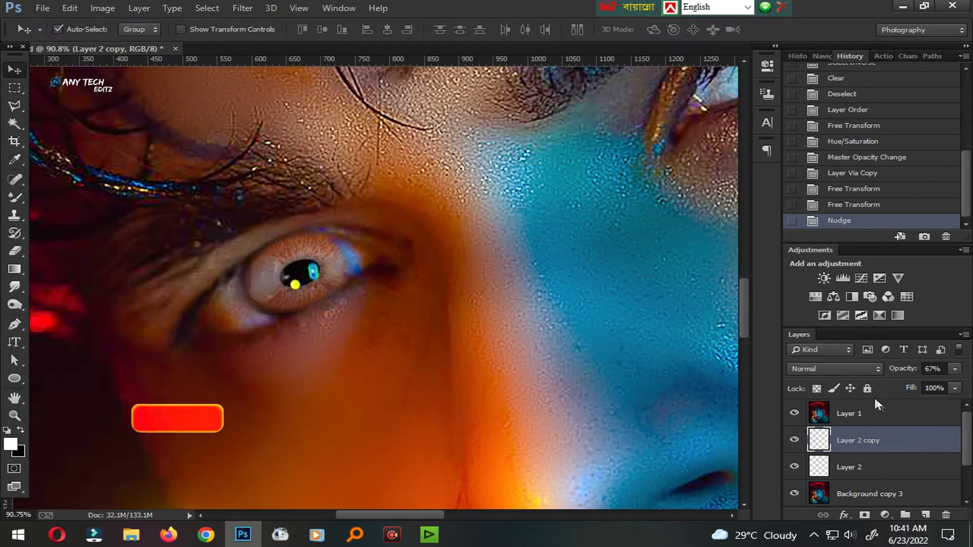
drag(911, 389, 898, 389)
key(Left)
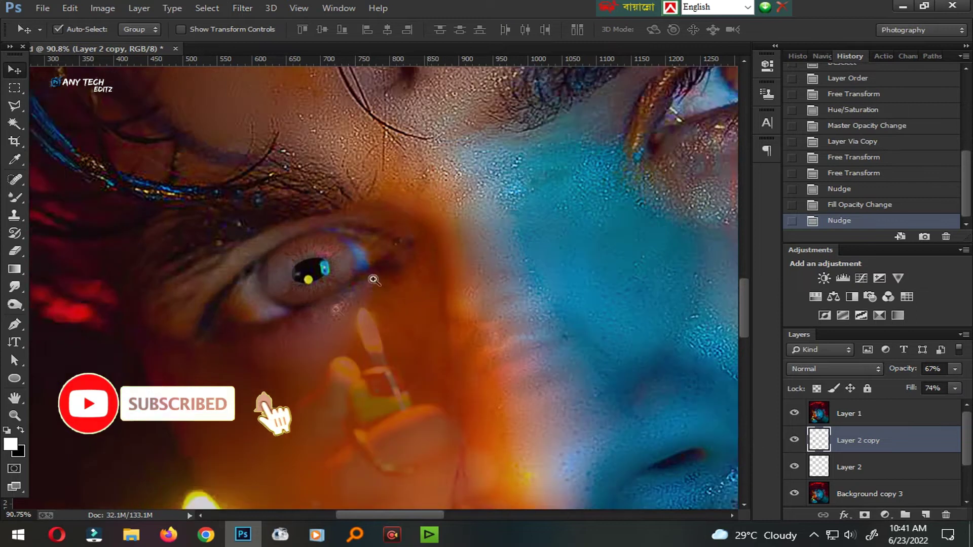
Step: Nudge the Layer 2 iris and reduce its fill to 80%
scroll(288, 361, down, 5)
scroll(288, 361, up, 3)
scroll(472, 363, up, 2)
click(849, 467)
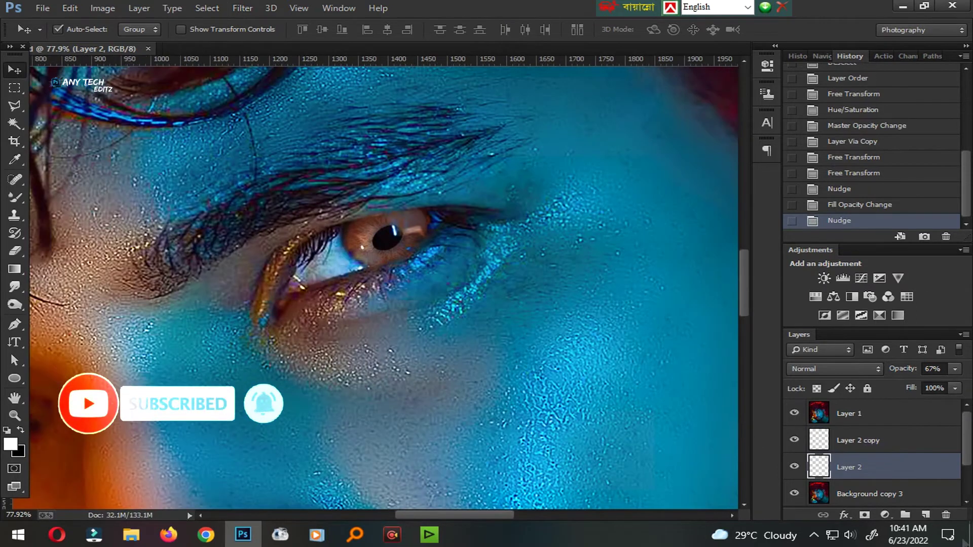
key(Left)
drag(912, 395, 902, 396)
scroll(177, 395, down, 4)
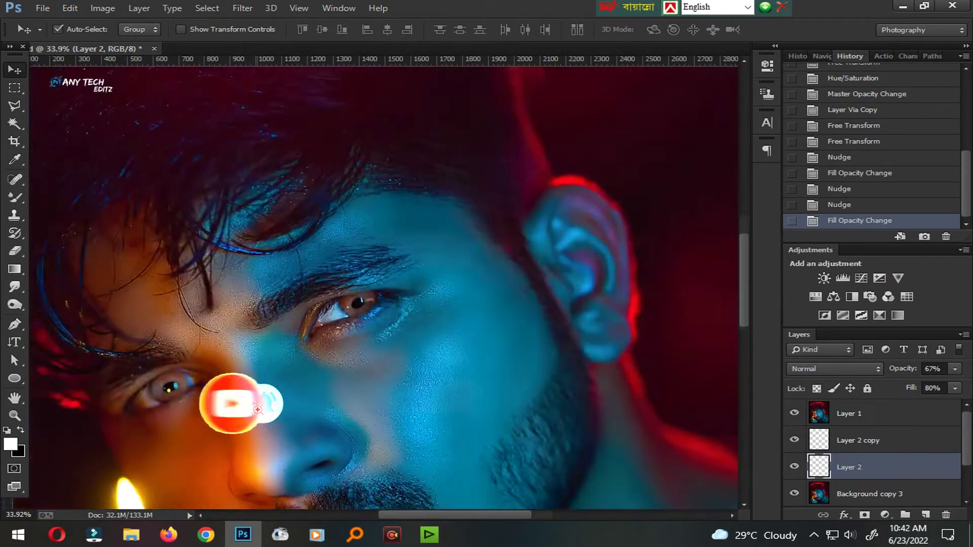
scroll(218, 365, up, 5)
Step: Set the Layer 2 copy iris fill to 60%
key(alt+bracketright)
key(shift+6)
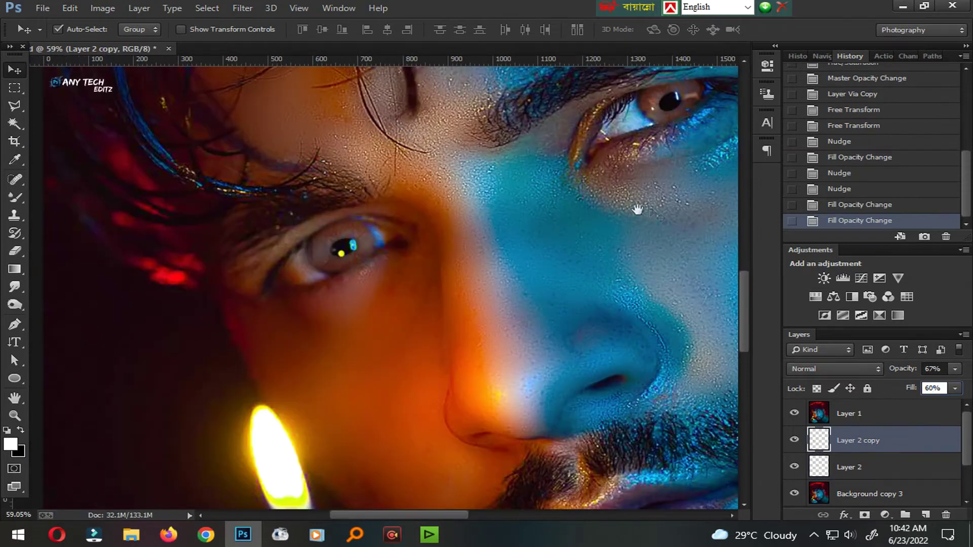
key(shift+8)
key(alt+bracketleft)
scroll(443, 320, right, 3)
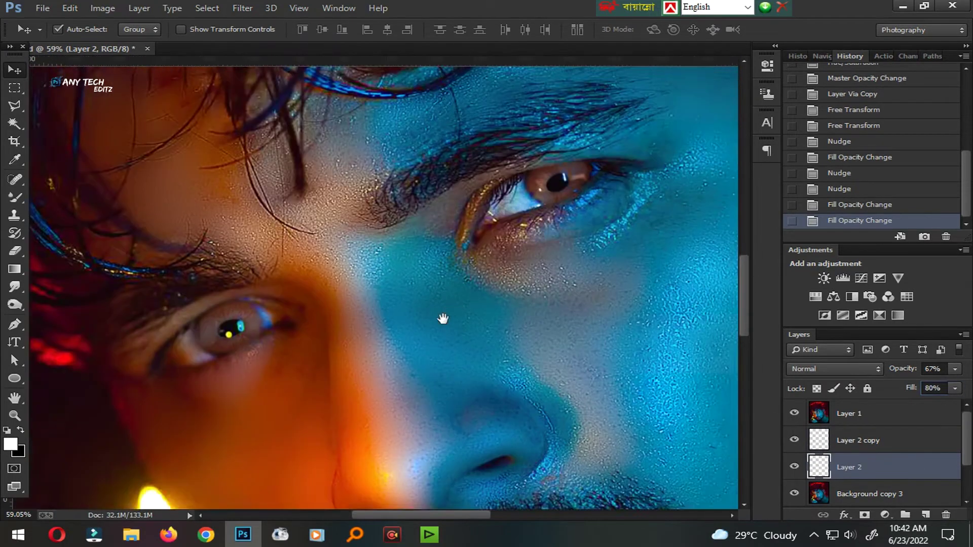
scroll(456, 279, up, 2)
Step: Compare the iris layers' visibility, select Layer 1, and save the document
right_click(541, 225)
click(552, 230)
click(895, 467)
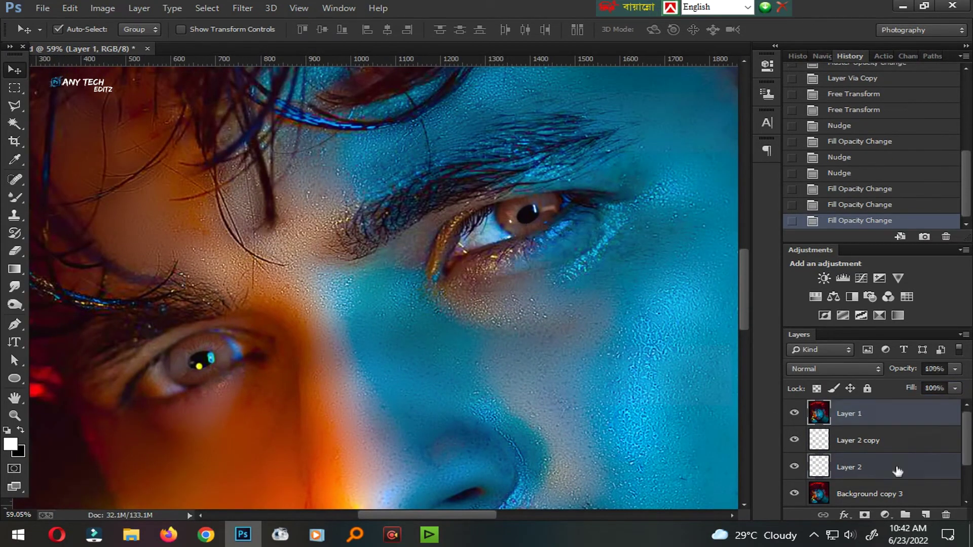
click(794, 467)
key(Return)
click(535, 360)
scroll(425, 345, down, 5)
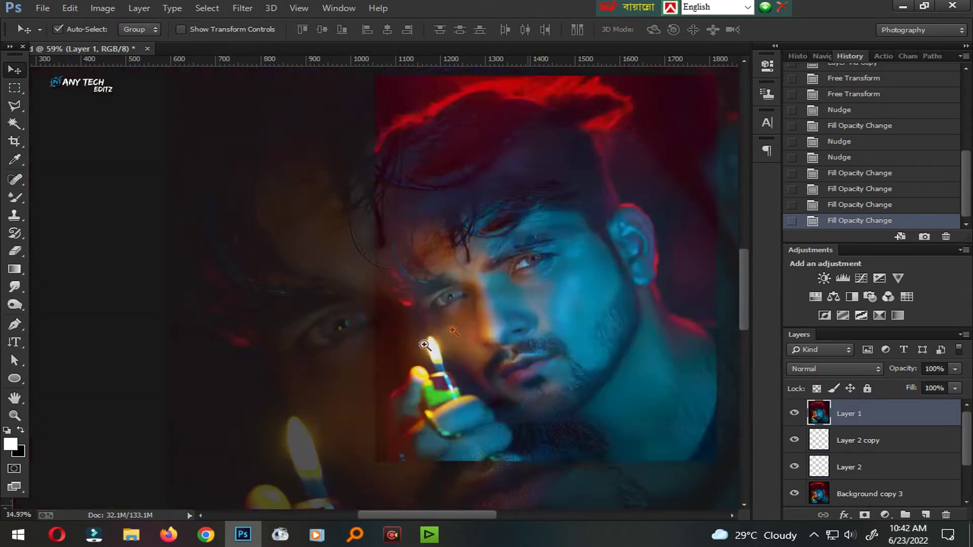
key(ctrl+0)
key(ctrl+s)
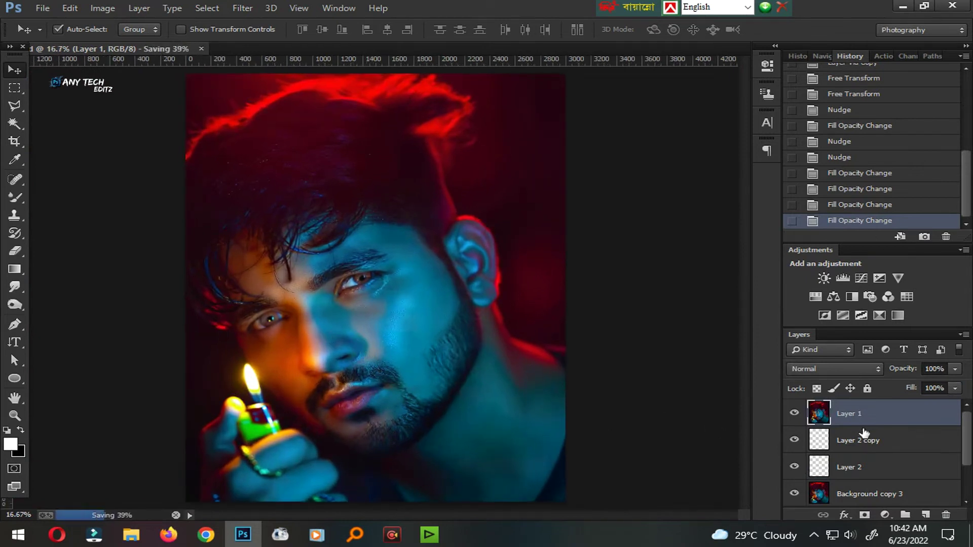
Step: Merge Layer 2 and Layer 2 copy into Layer 1
shift+click(864, 439)
shift+click(836, 464)
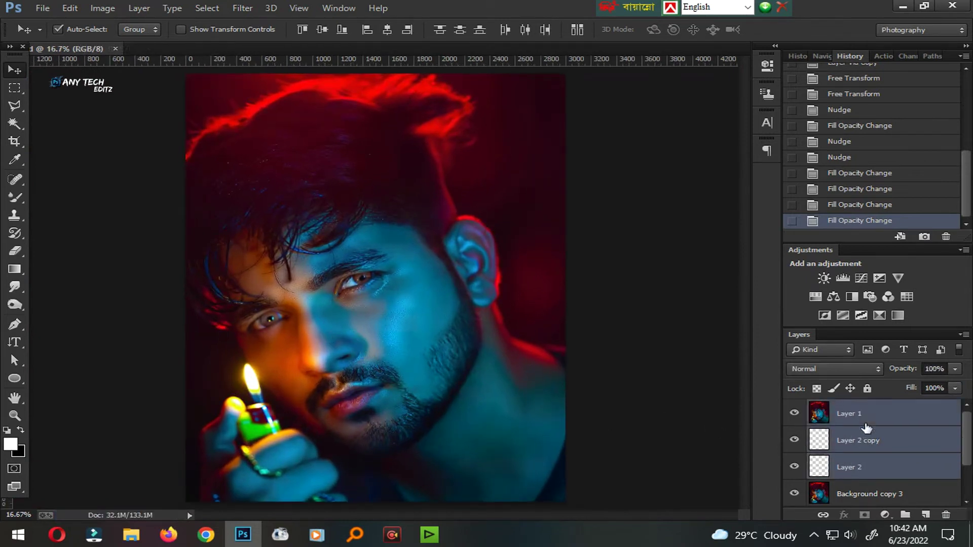
key(ctrl+e)
Step: Restore the background layers, merge the background copies into Background, and deselect
scroll(347, 402, up, 5)
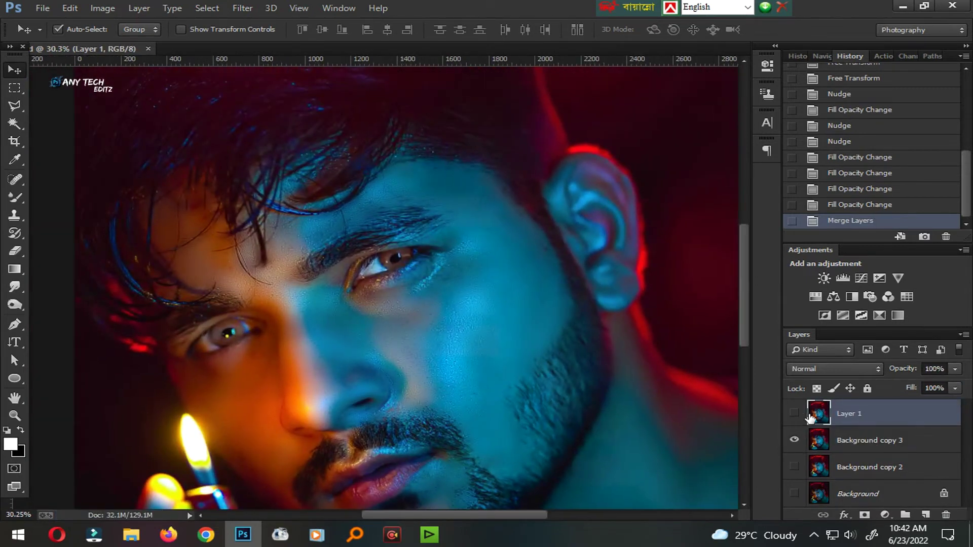
click(794, 413)
click(794, 441)
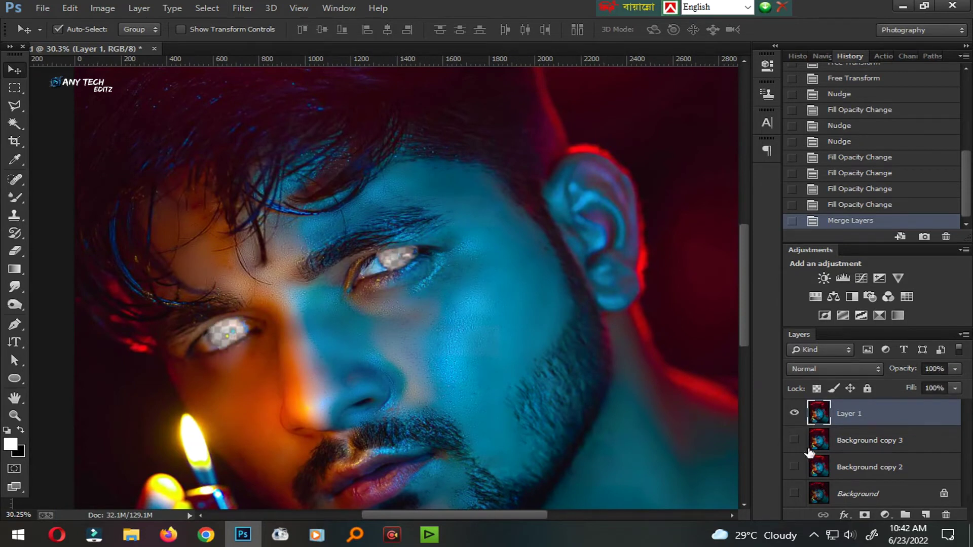
drag(795, 440, 795, 494)
ctrl+click(819, 466)
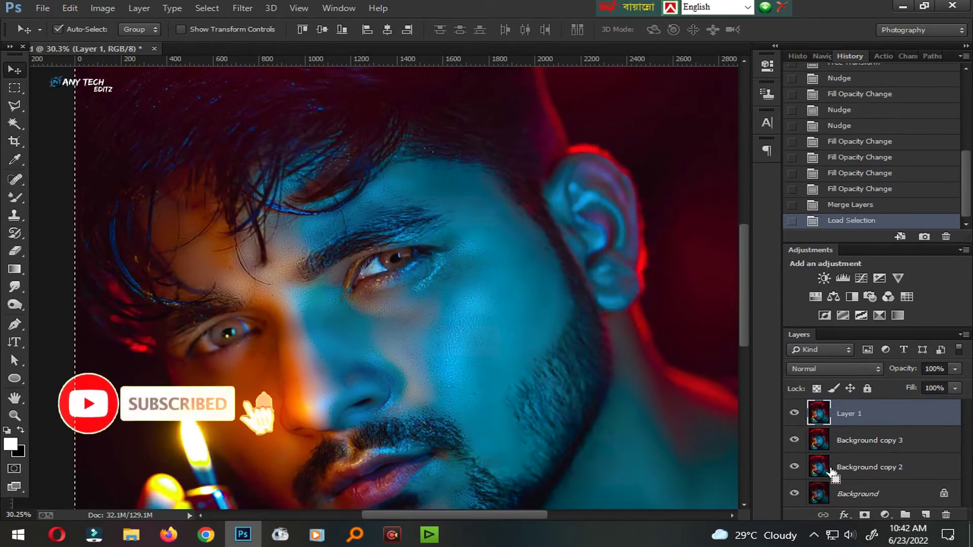
click(862, 441)
shift+click(861, 494)
key(ctrl+e)
scroll(337, 267, down, 3)
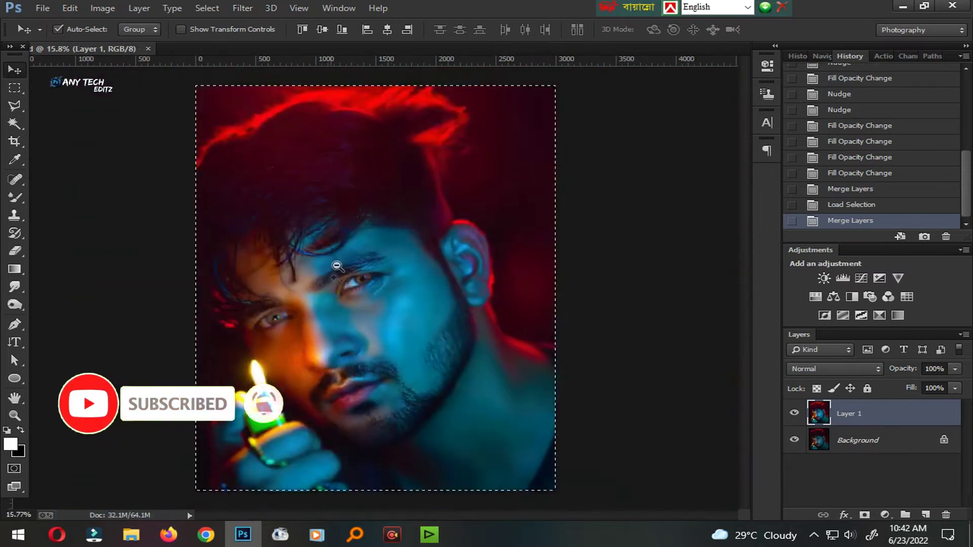
scroll(337, 267, up, 1)
key(ctrl+d)
scroll(369, 263, up, 1)
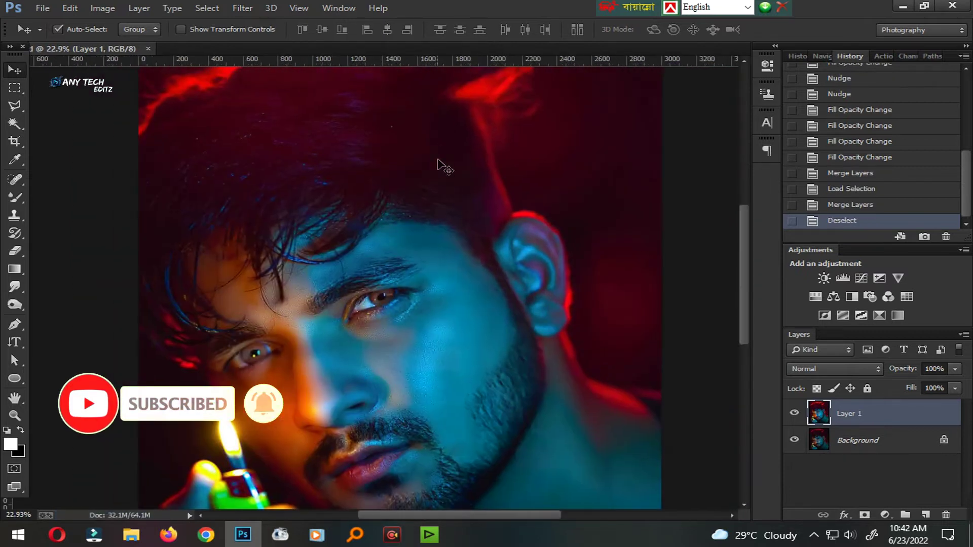
scroll(444, 165, down, 1)
Step: Open the Camera Raw filter and load the saved xmp settings file
key(ctrl+shift+a)
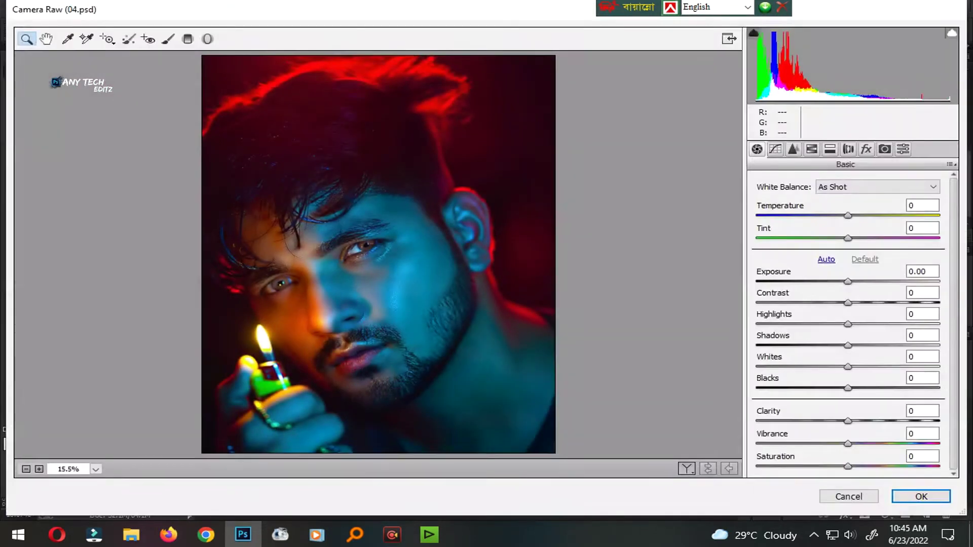
click(950, 164)
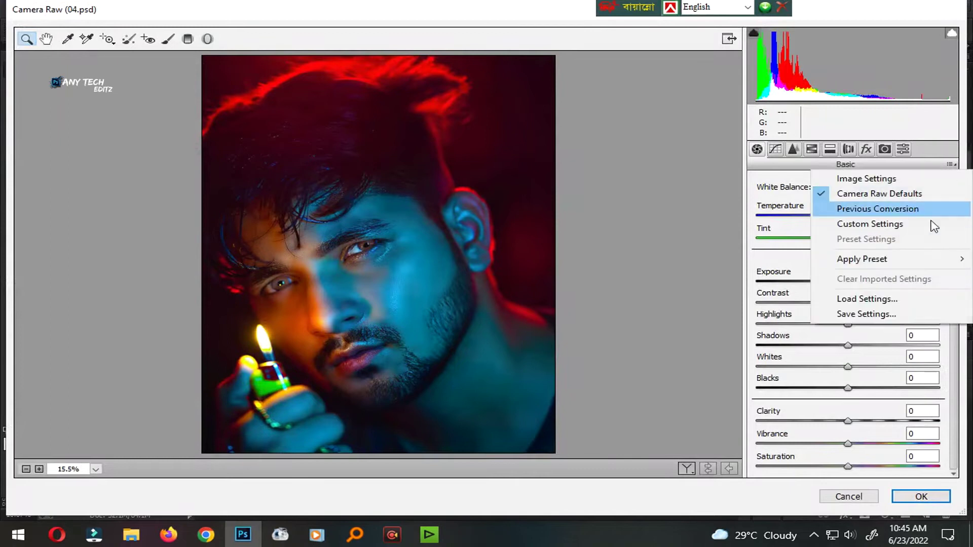
click(923, 297)
double_click(291, 105)
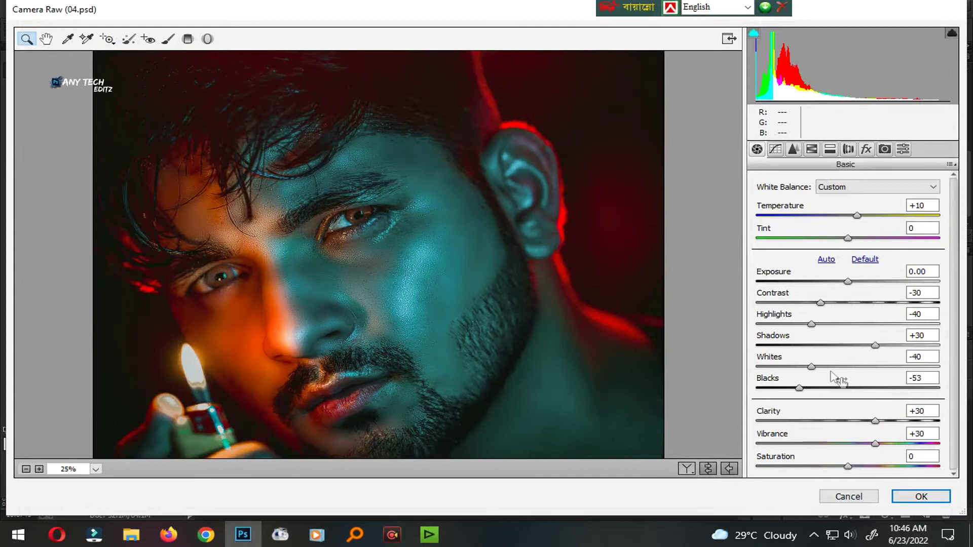
Step: Set Blacks +49, Vibrance +71, Whites +26, and pull Highlights down near zero
drag(832, 375, 893, 389)
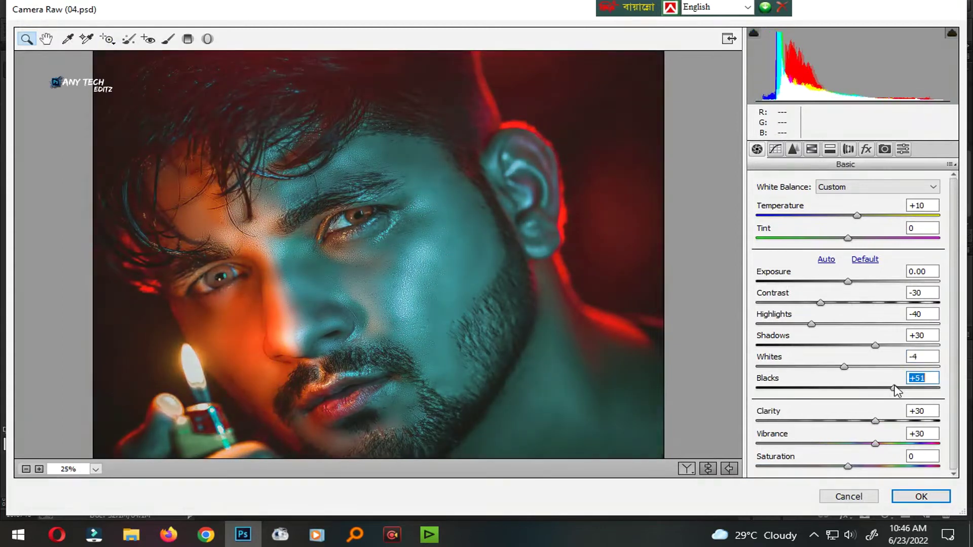
drag(811, 324, 828, 324)
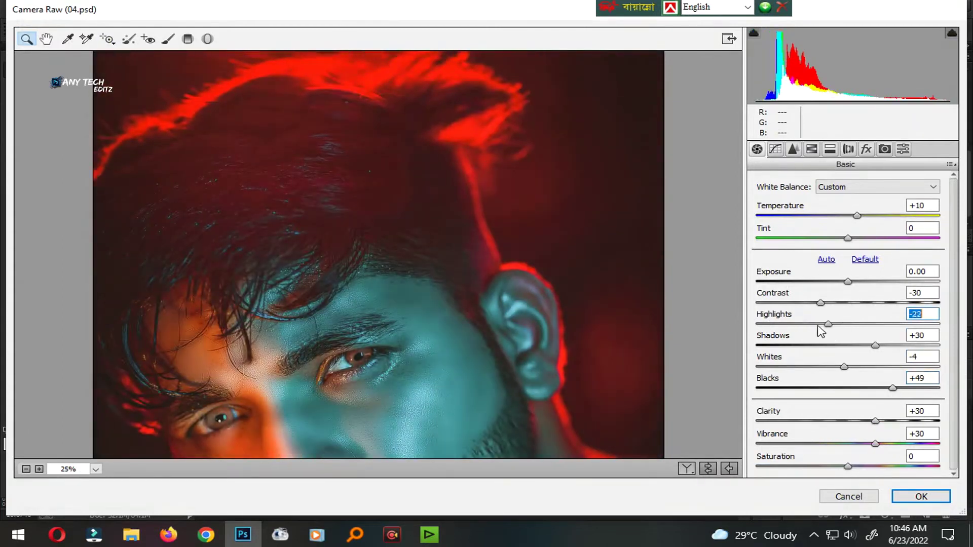
mouse_move(875, 444)
mouse_down()
mouse_move(934, 444)
mouse_move(912, 444)
mouse_up()
drag(610, 202, 611, 354)
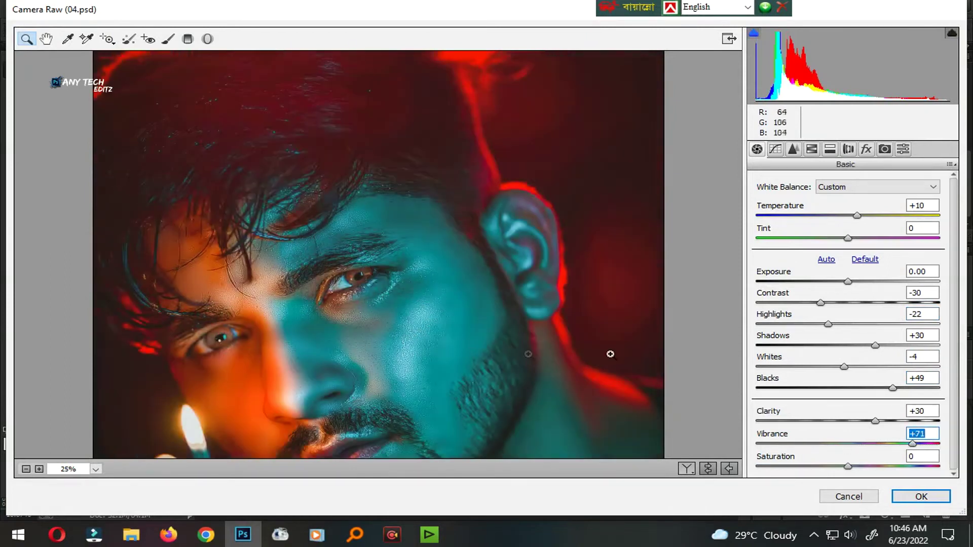
drag(865, 367, 883, 366)
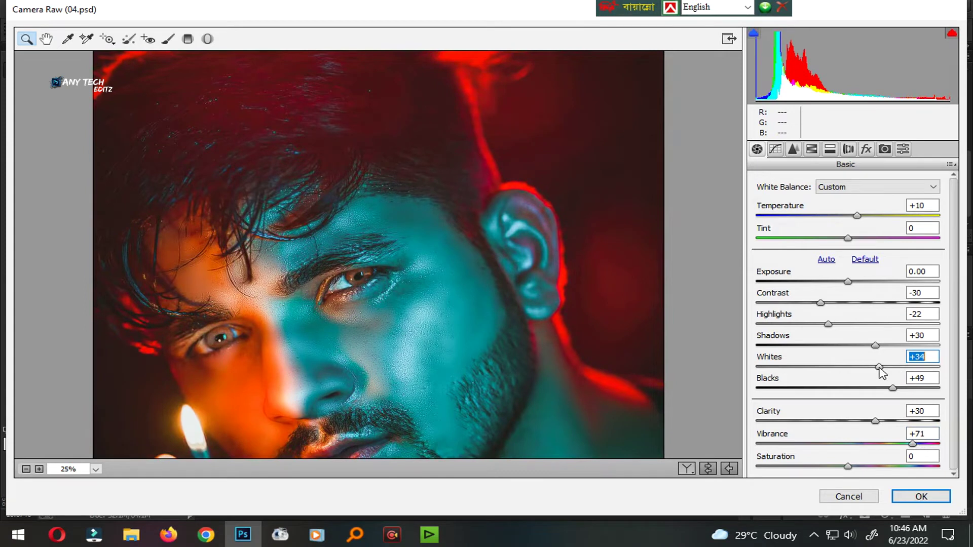
drag(432, 345, 431, 191)
drag(932, 325, 855, 329)
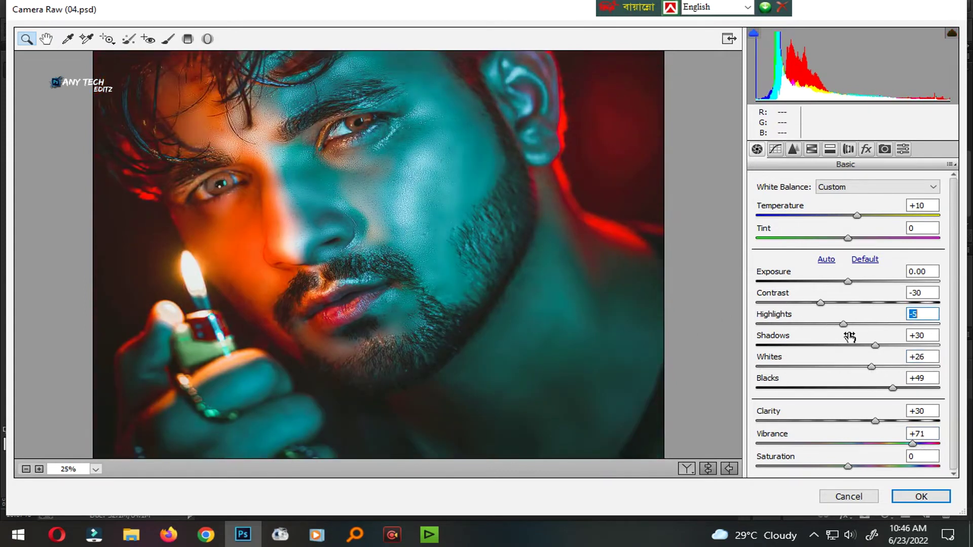
scroll(404, 290, up, 3)
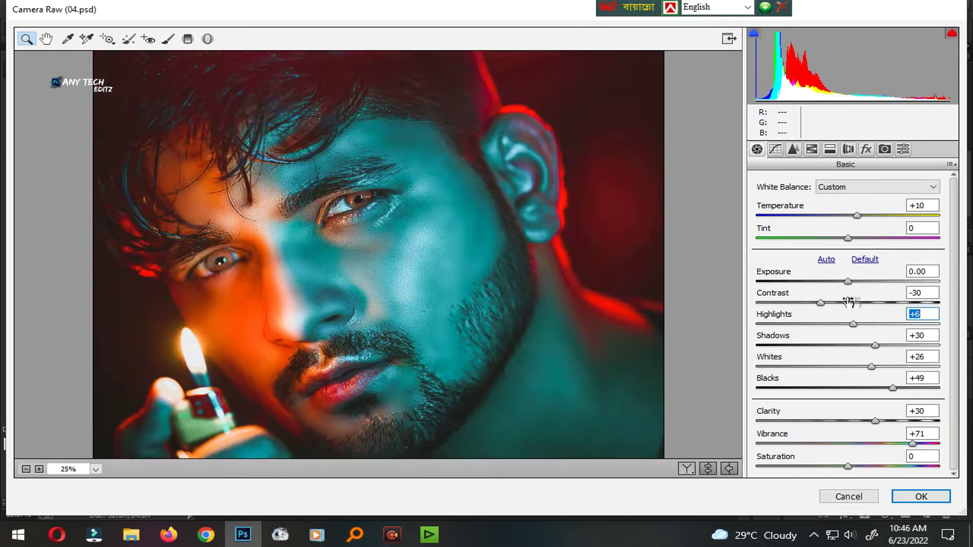
click(775, 150)
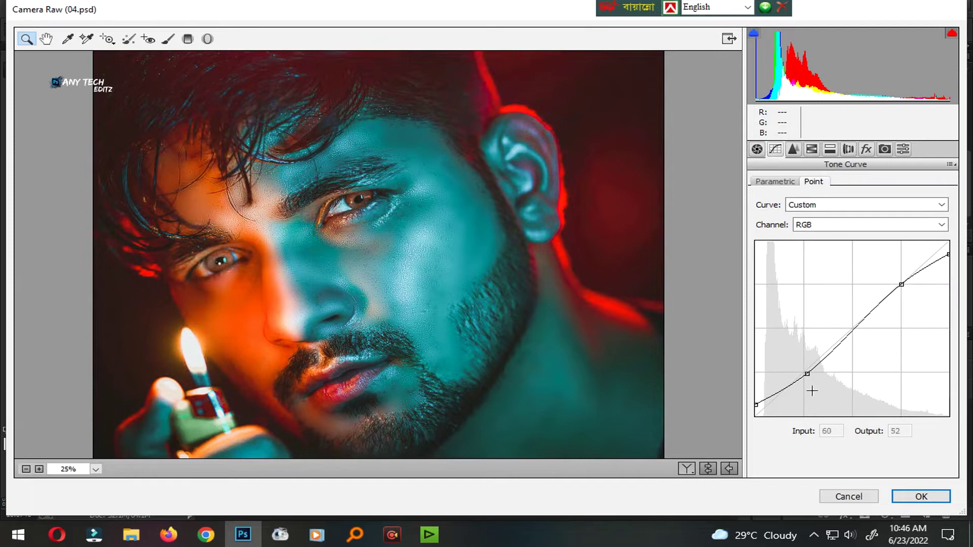
Step: Shape the RGB point curve into a gentle S with a raised, faded black point
drag(815, 391, 820, 397)
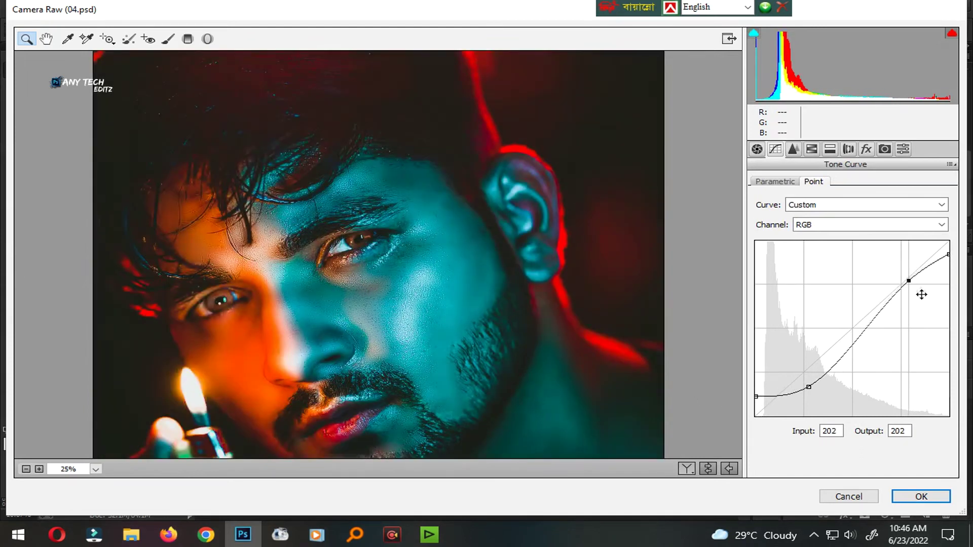
mouse_move(922, 294)
mouse_down()
mouse_move(923, 285)
mouse_move(923, 295)
mouse_up()
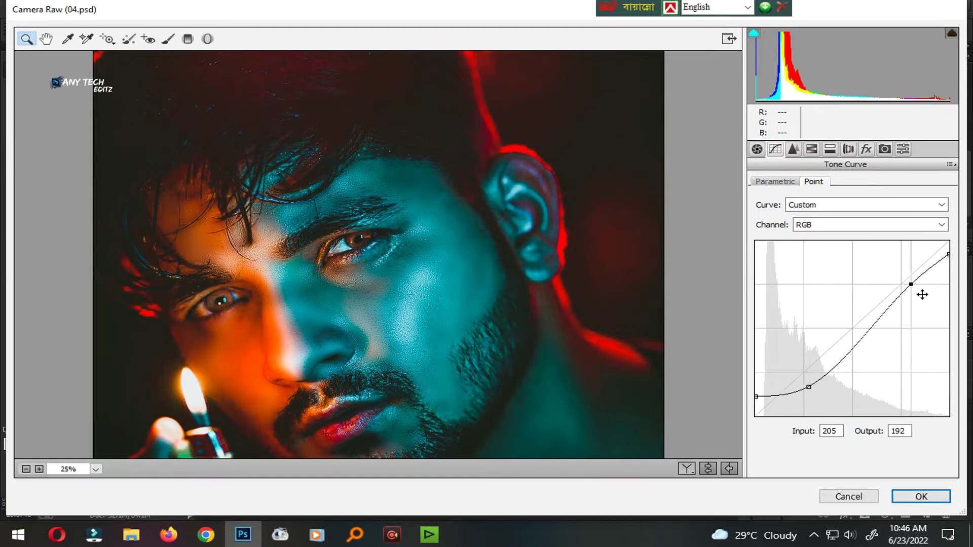
click(768, 406)
drag(767, 398, 819, 389)
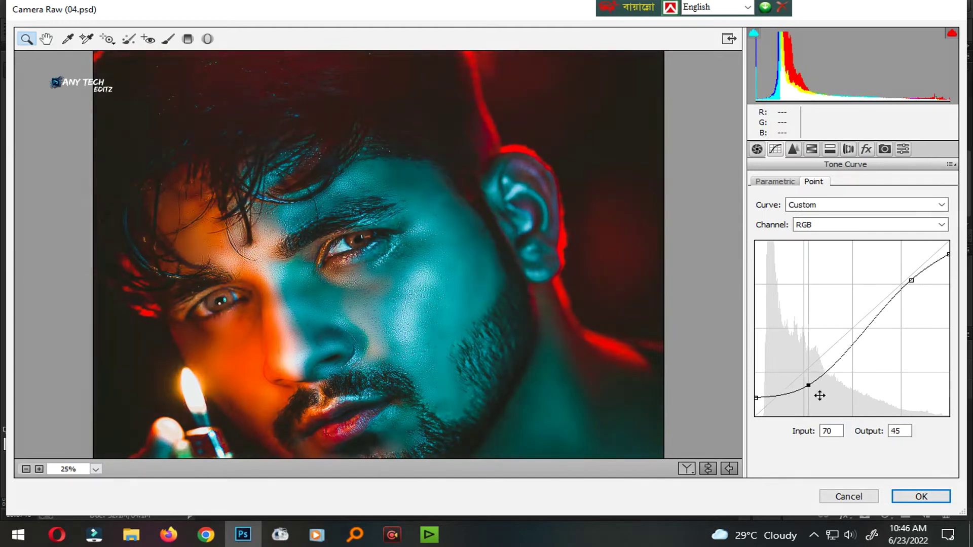
key(ctrl+minus)
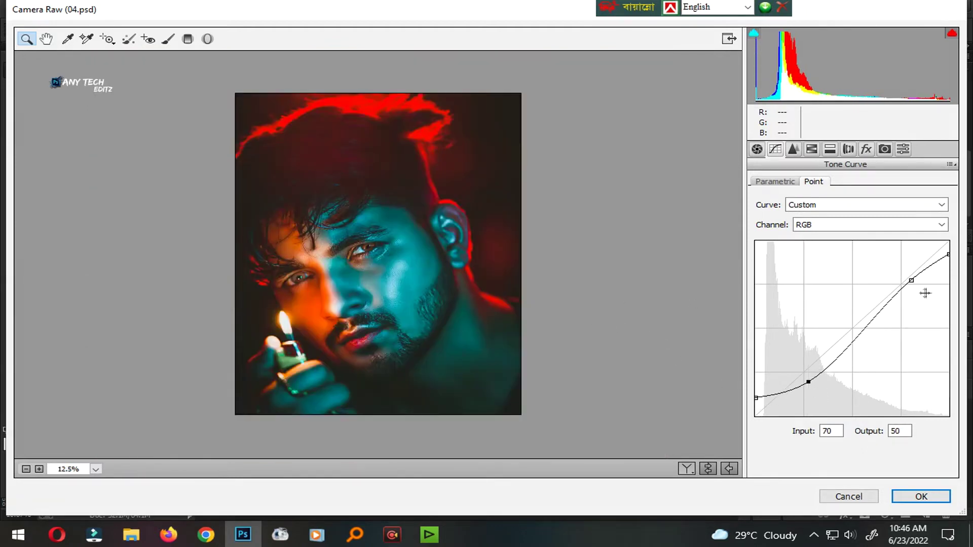
click(926, 293)
drag(927, 294, 925, 289)
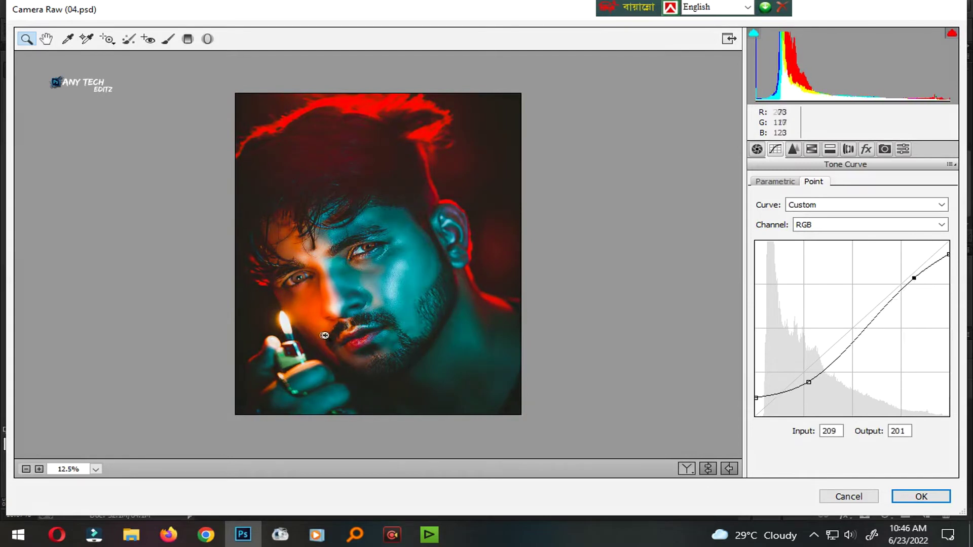
Step: Switch the tone curve channel to Blue
click(839, 227)
click(835, 254)
key(Down)
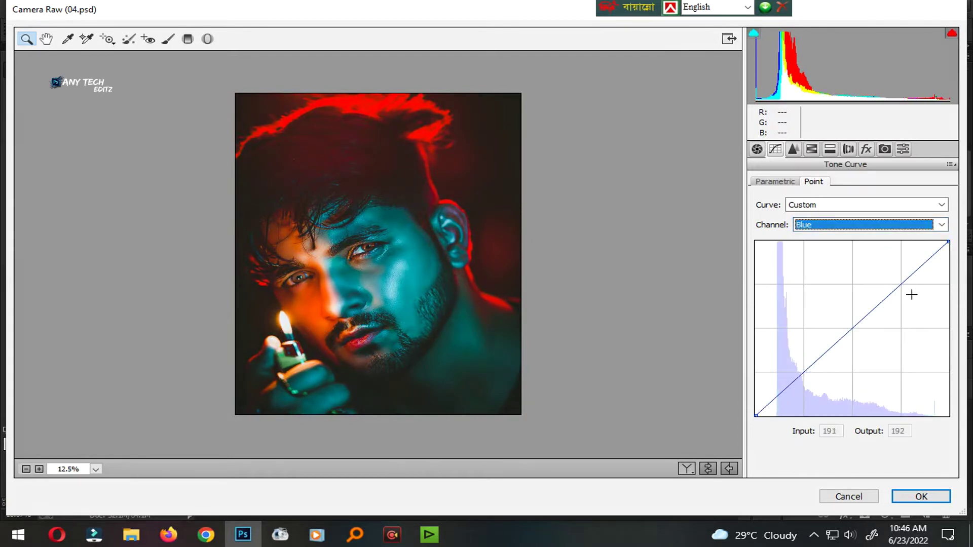
Step: Bend the Blue curve to cut blue in highlights and strongly lift it in shadows
drag(903, 281, 918, 289)
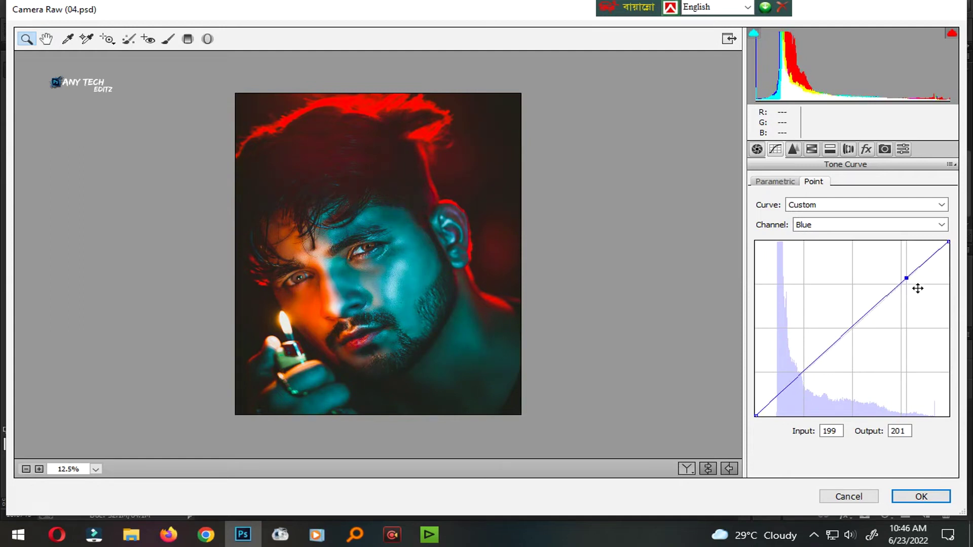
drag(815, 392, 815, 378)
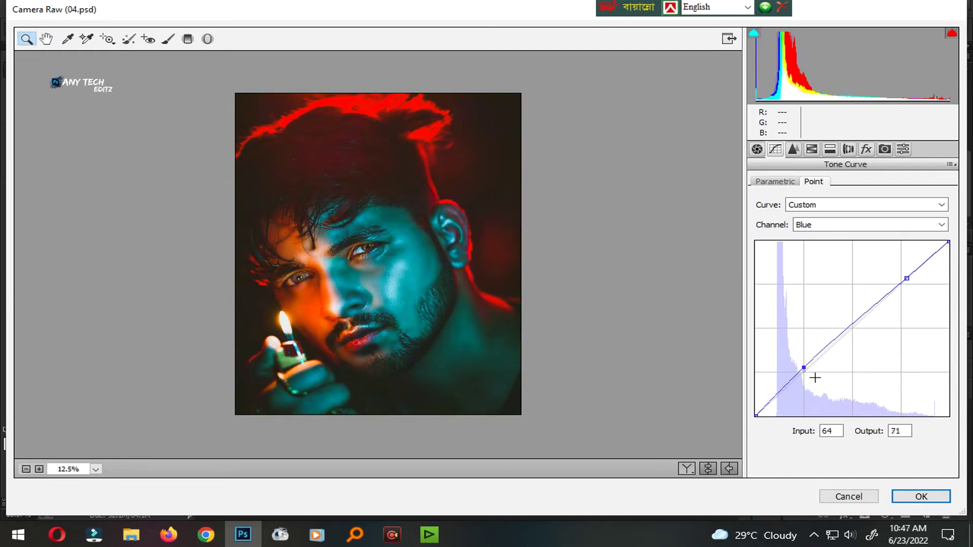
drag(765, 420, 764, 409)
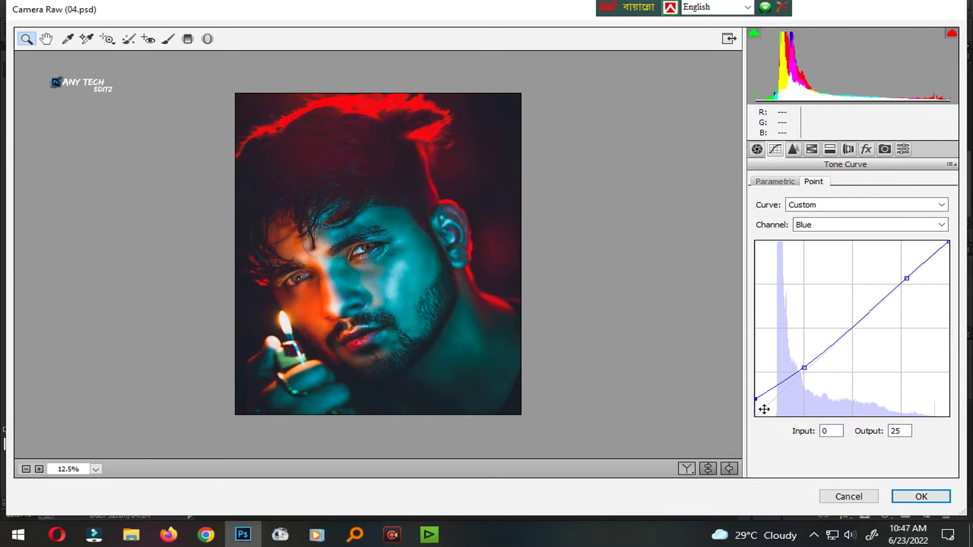
drag(818, 380, 819, 384)
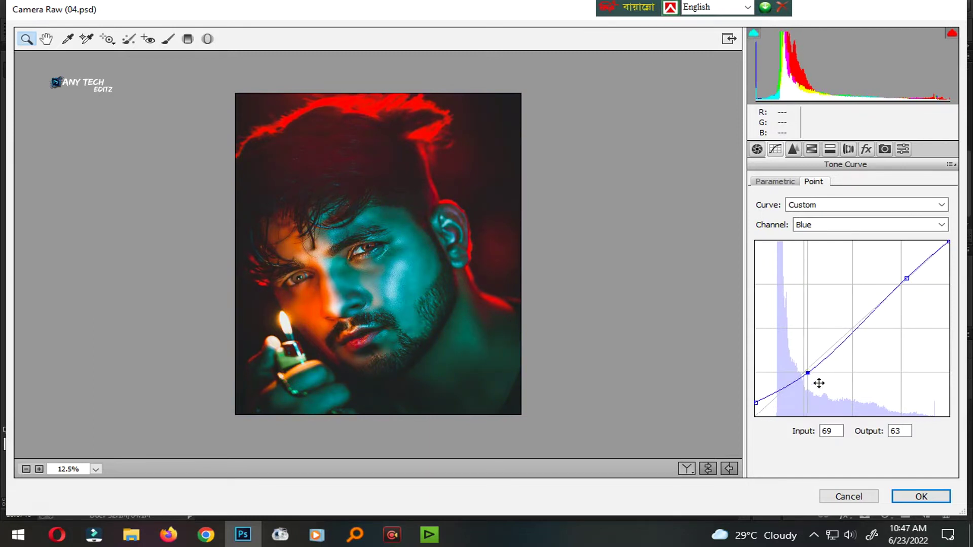
click(498, 295)
mouse_move(923, 289)
mouse_down()
mouse_move(933, 290)
mouse_move(937, 275)
mouse_up()
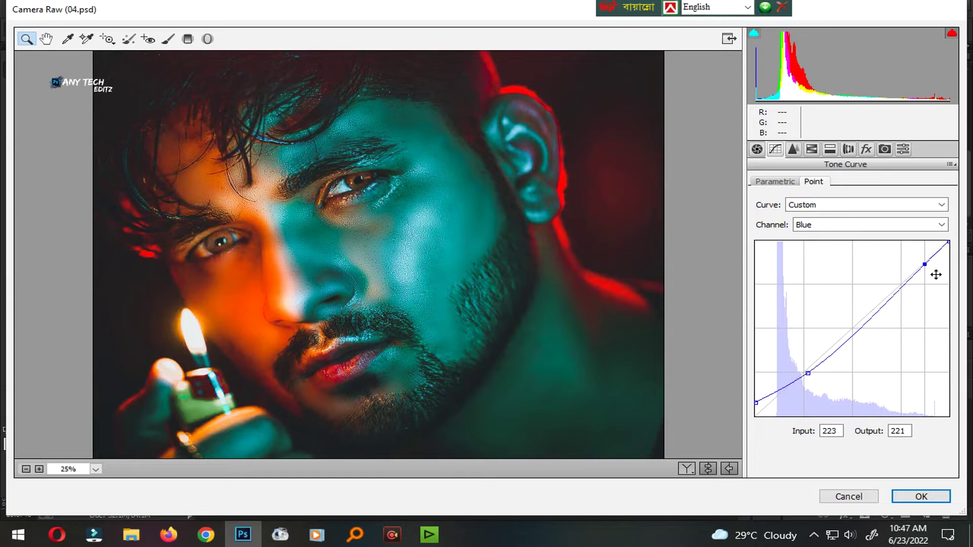
drag(823, 385, 824, 384)
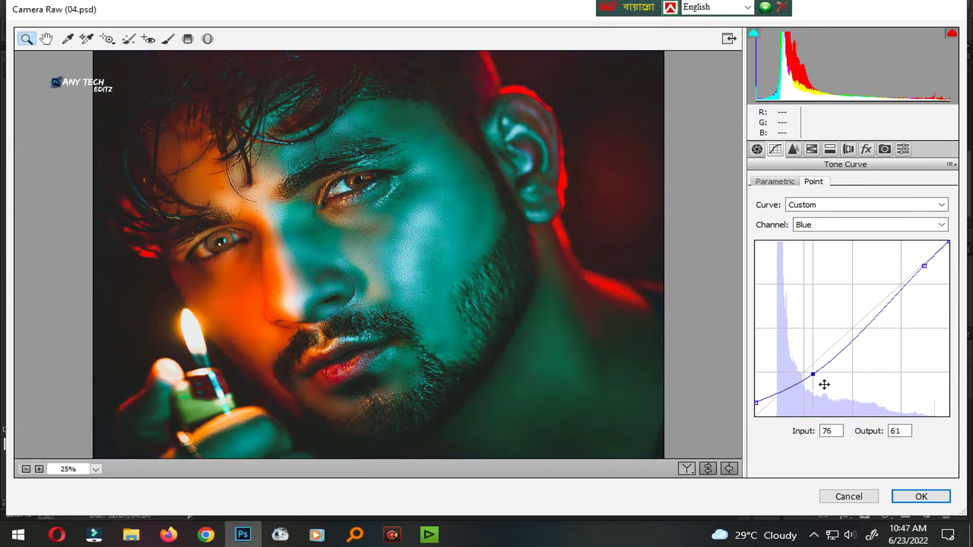
drag(824, 385, 829, 383)
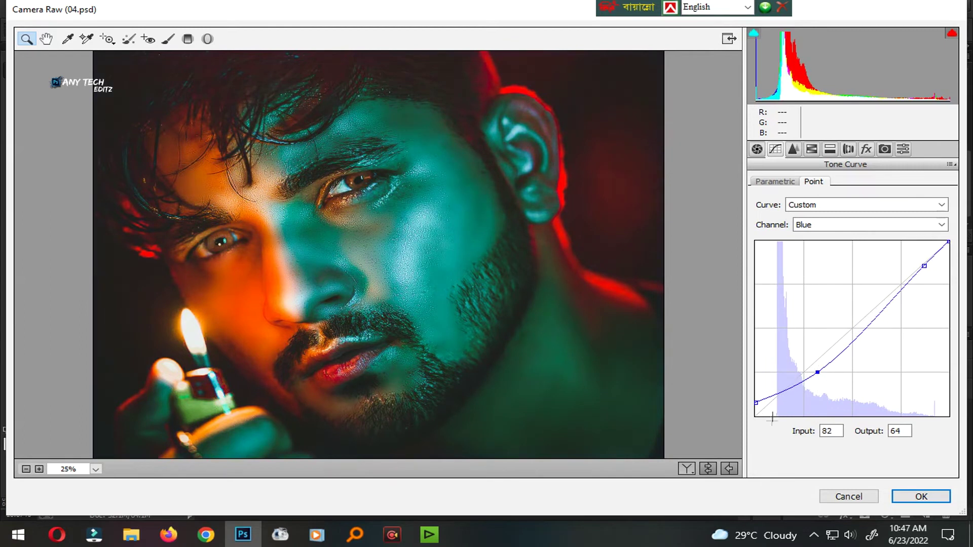
drag(768, 413, 772, 392)
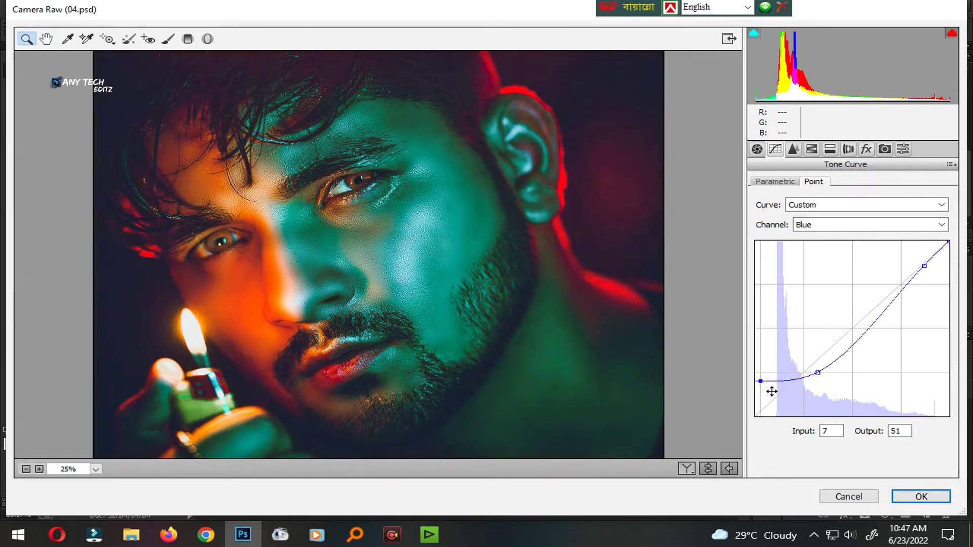
key(ctrl+minus)
click(560, 358)
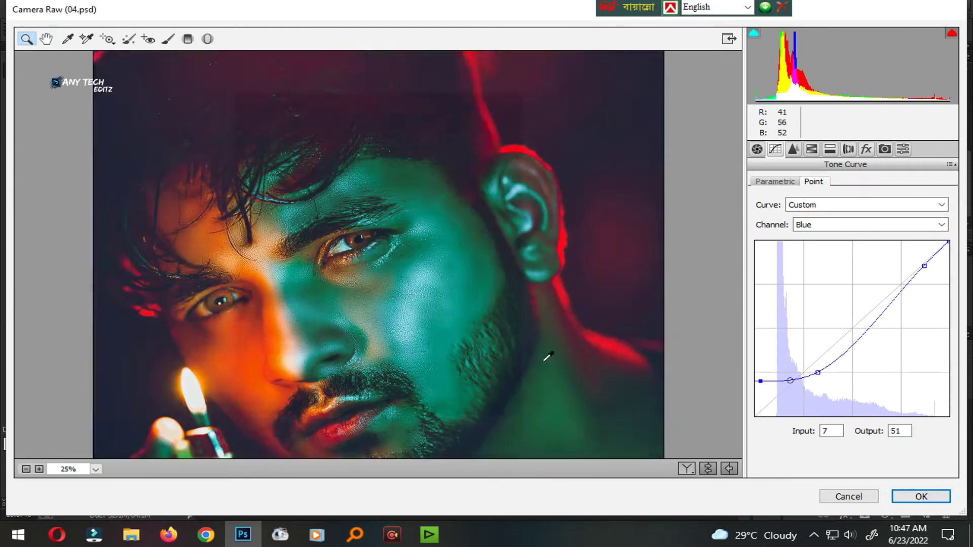
Step: Return to the RGB curve and adjust its black point slightly
click(841, 225)
click(843, 243)
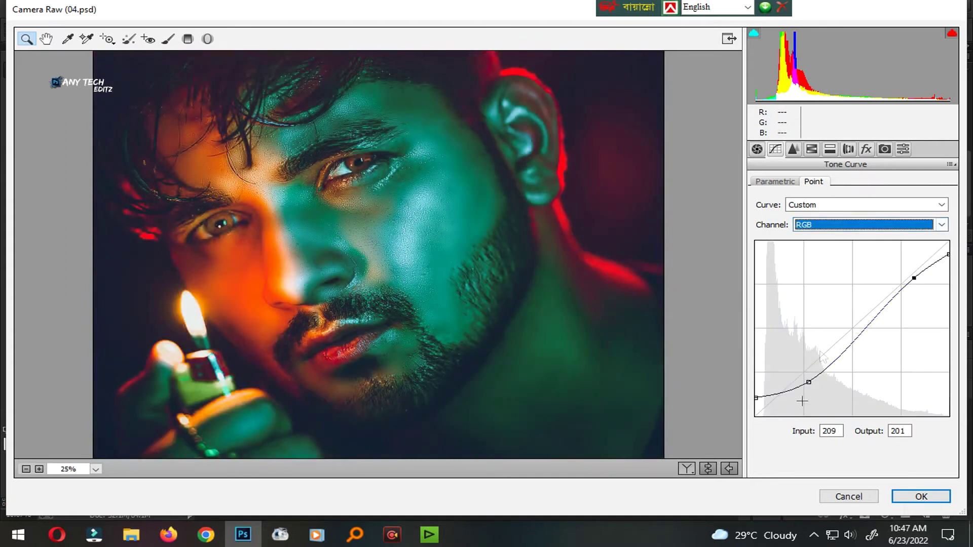
drag(757, 398, 758, 397)
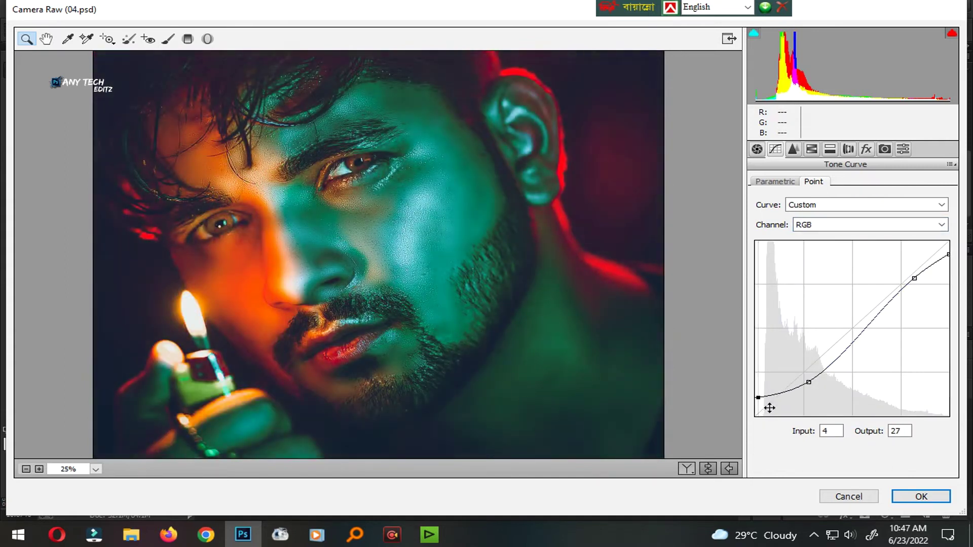
key(ctrl+minus)
Step: Set Camera Calibration Blue Saturation +35 and adjust the Green primary, then apply the grade
click(885, 149)
drag(852, 430, 894, 447)
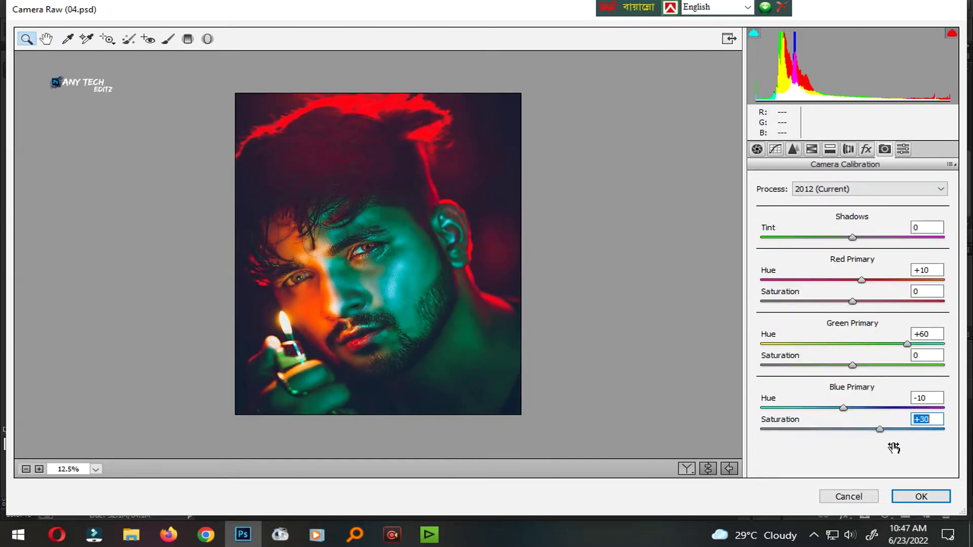
key(ctrl+plus)
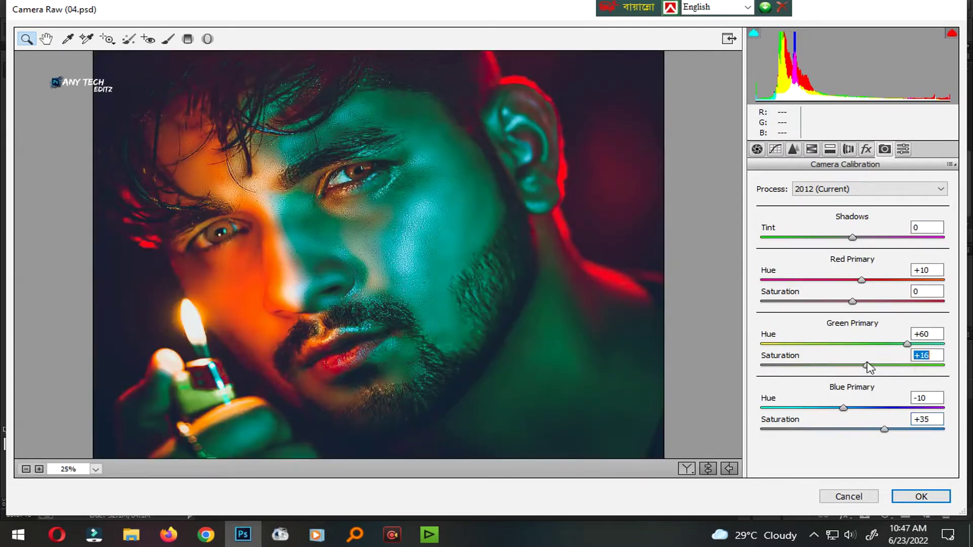
drag(868, 367, 846, 366)
scroll(615, 341, up, 2)
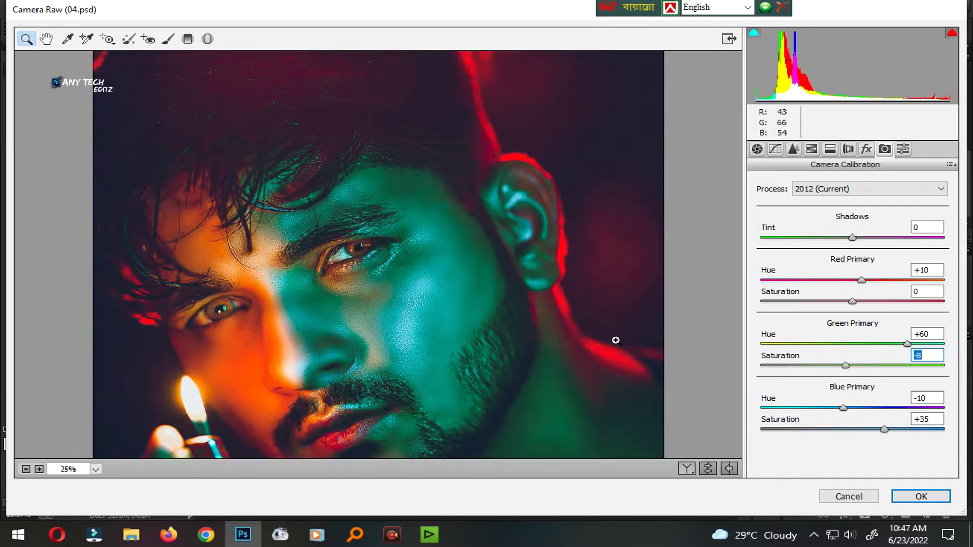
key(Return)
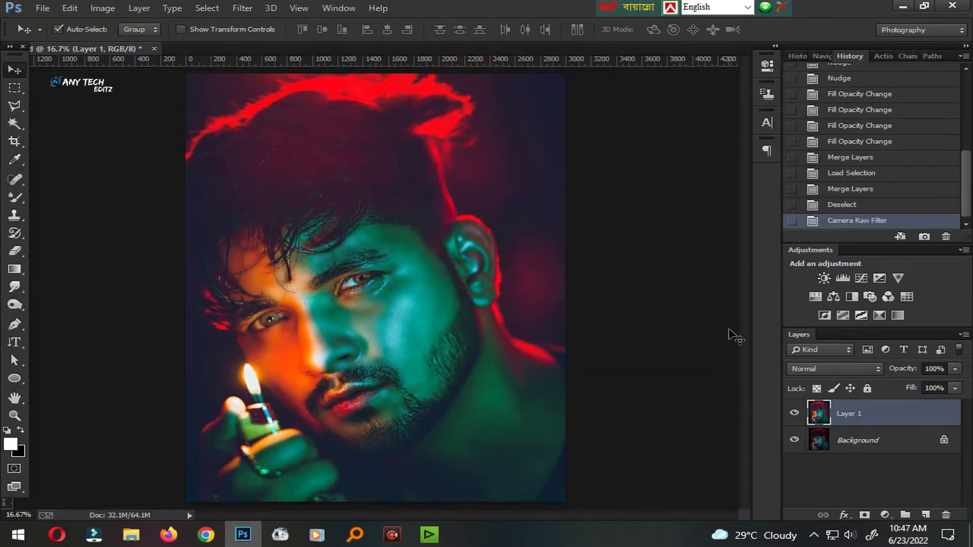
Step: Zoom in on the mouth and select the Blur Tool at brush size 80
scroll(326, 370, down, 2)
scroll(344, 375, up, 3)
scroll(343, 375, up, 2)
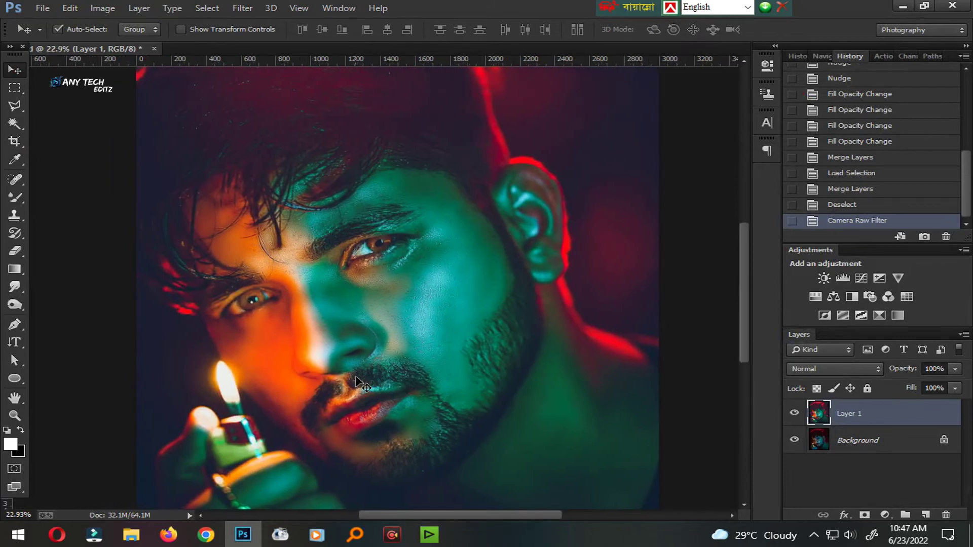
scroll(346, 332, down, 5)
scroll(344, 332, up, 6)
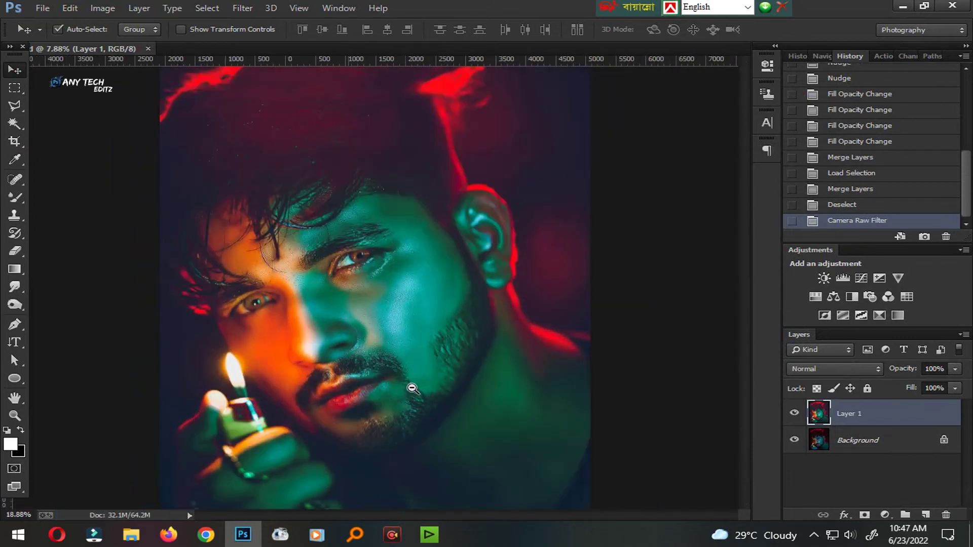
scroll(411, 386, up, 1)
scroll(406, 402, up, 2)
scroll(387, 387, up, 2)
scroll(478, 368, up, 1)
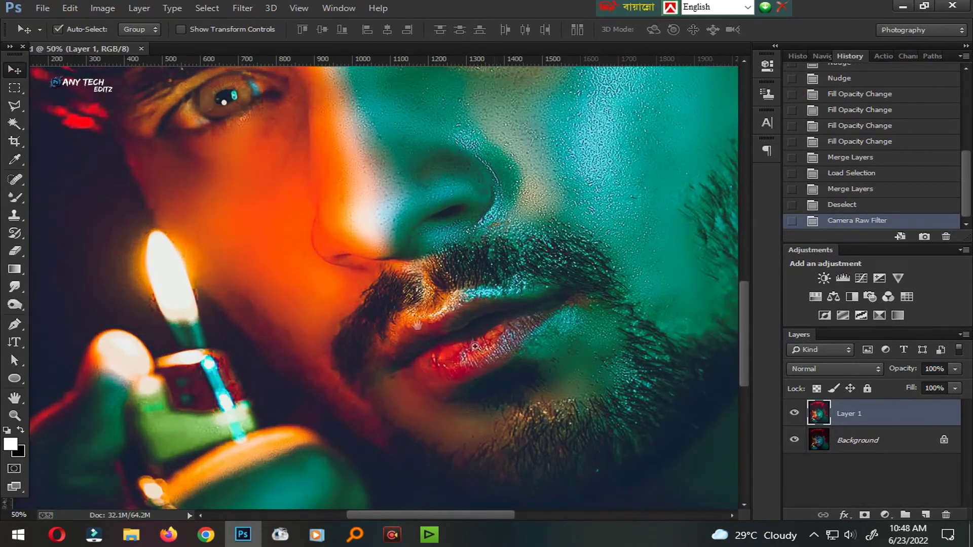
drag(14, 287, 71, 283)
scroll(352, 389, up, 1)
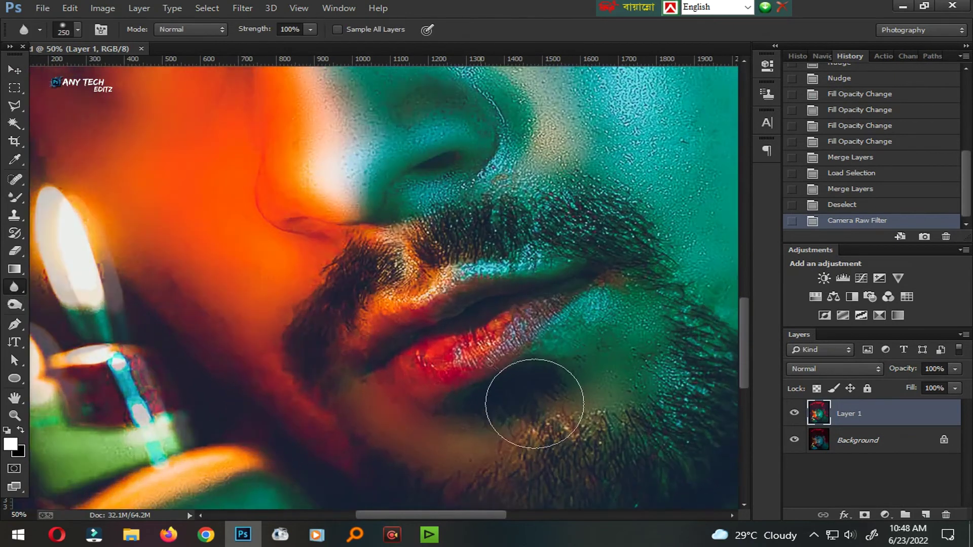
key(bracketleft)
key(bracketleft)
key(bracketleft)
key(bracketleft)
Step: Blur the skin and beard around the lower lip with several short strokes
mouse_move(482, 373)
mouse_down()
mouse_move(543, 341)
mouse_move(517, 357)
mouse_up()
mouse_move(481, 378)
mouse_down()
mouse_move(463, 382)
mouse_move(513, 352)
mouse_move(430, 400)
mouse_up()
drag(418, 381, 375, 379)
drag(476, 348, 521, 340)
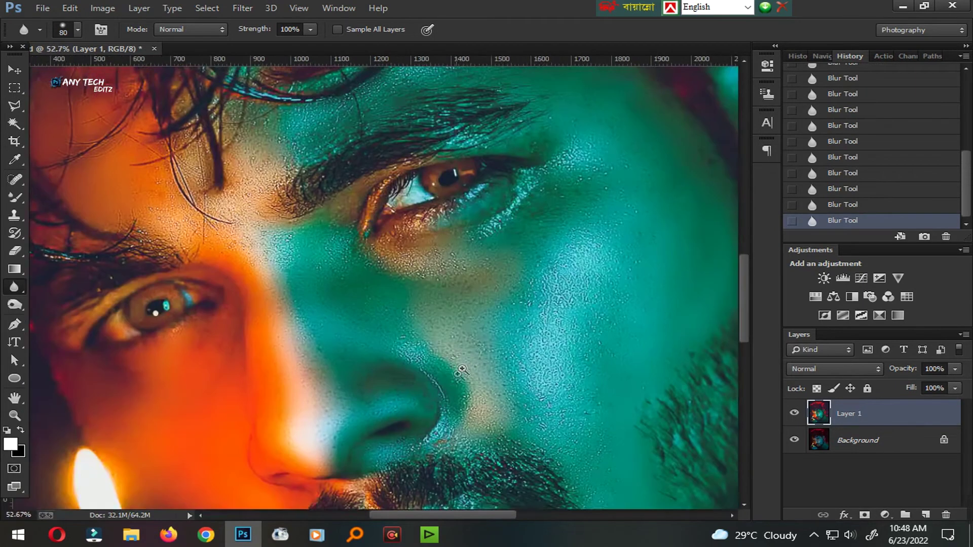
Step: Save, choose the Smudge Tool at 20% strength, and duplicate the layer as Layer 1 copy
key(ctrl+s)
right_click(14, 287)
click(77, 312)
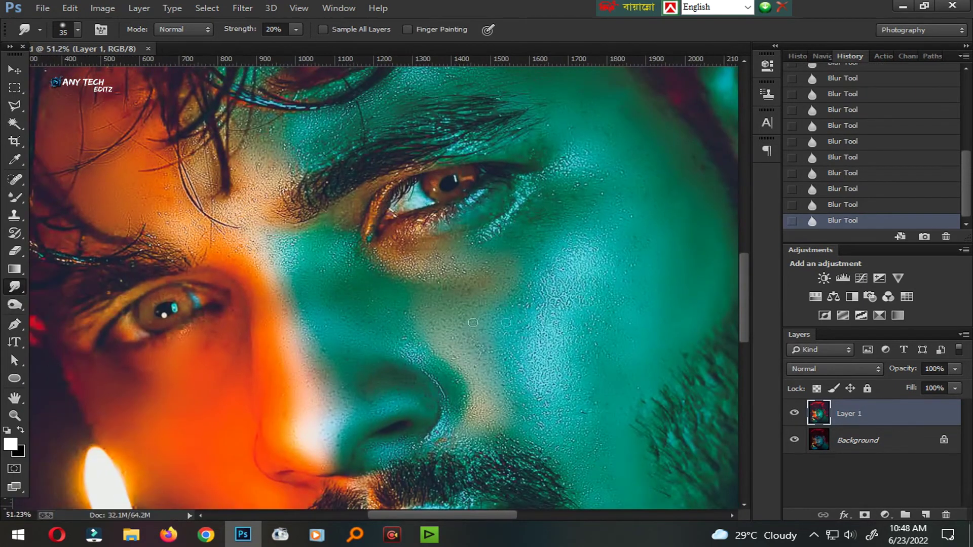
key(ctrl+j)
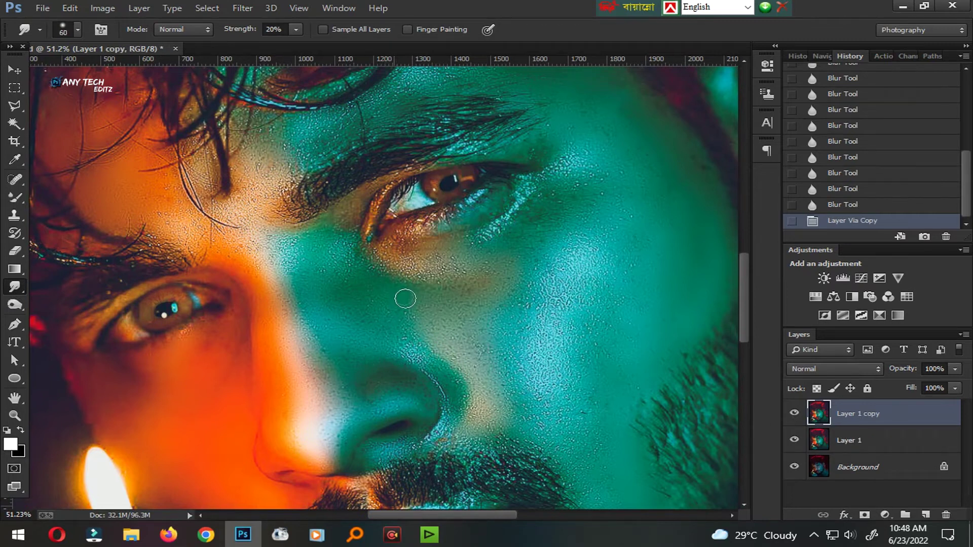
Step: Smudge the cheek skin smooth using brush sizes between 70 and 125
mouse_move(484, 289)
mouse_down()
mouse_move(542, 264)
mouse_move(619, 272)
mouse_move(546, 323)
mouse_up()
key(bracketright)
key(bracketleft)
key(bracketleft)
key(bracketleft)
drag(408, 317, 398, 319)
mouse_move(507, 334)
mouse_down()
mouse_move(538, 374)
mouse_move(491, 357)
mouse_up()
key(bracketright)
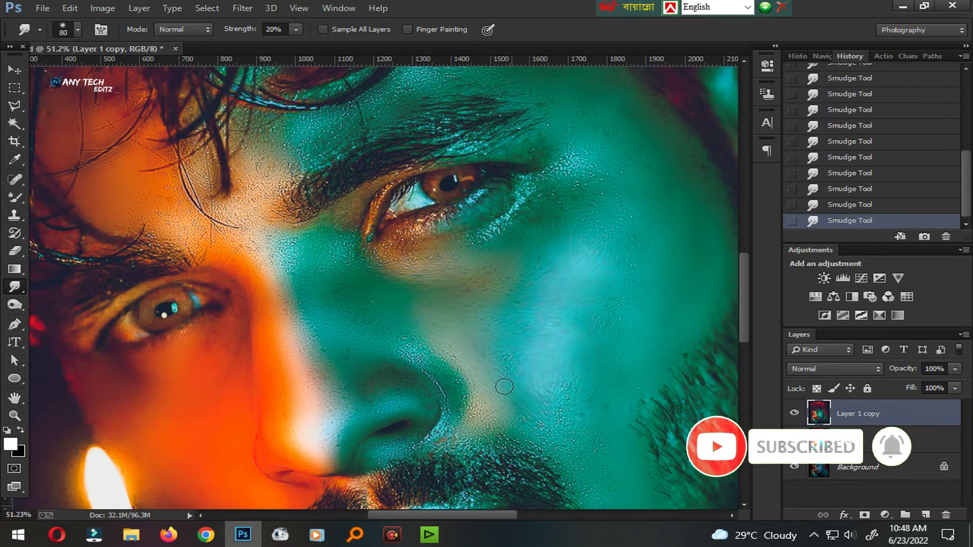
key(bracketright)
key(bracketright)
key(bracketright)
Step: Smooth the forehead skin toward the left brow, then fit the image and save
drag(572, 411, 444, 433)
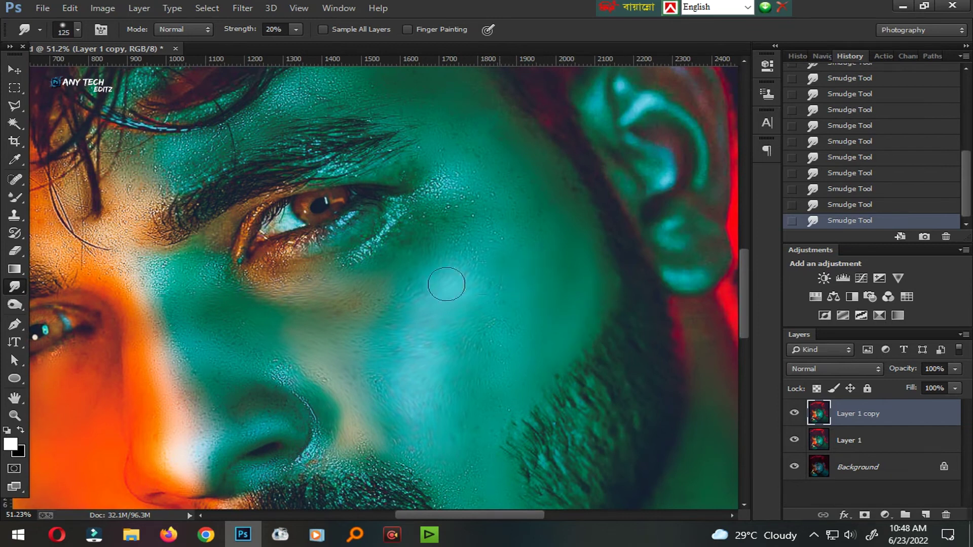
drag(512, 200, 575, 256)
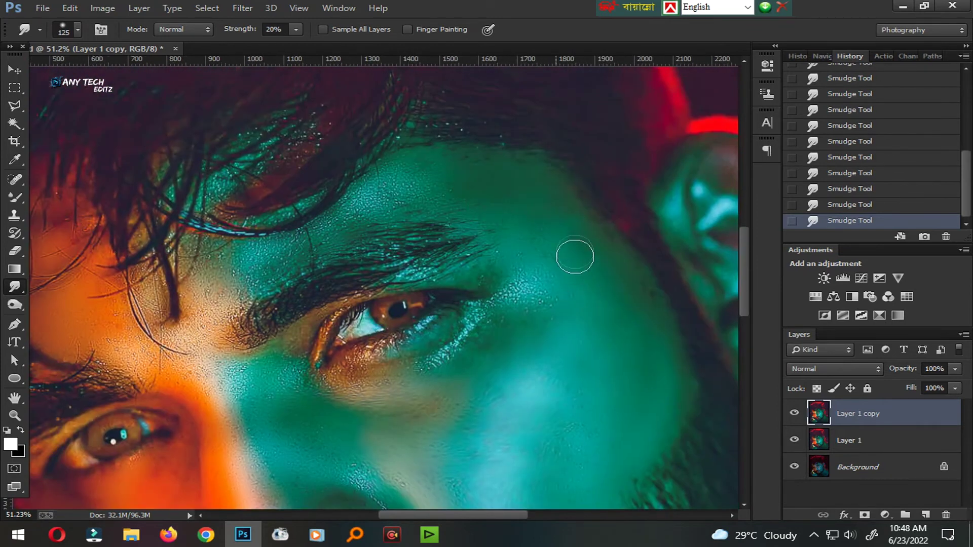
mouse_move(429, 197)
mouse_down()
mouse_move(506, 213)
mouse_move(408, 206)
mouse_move(321, 254)
mouse_move(213, 270)
mouse_up()
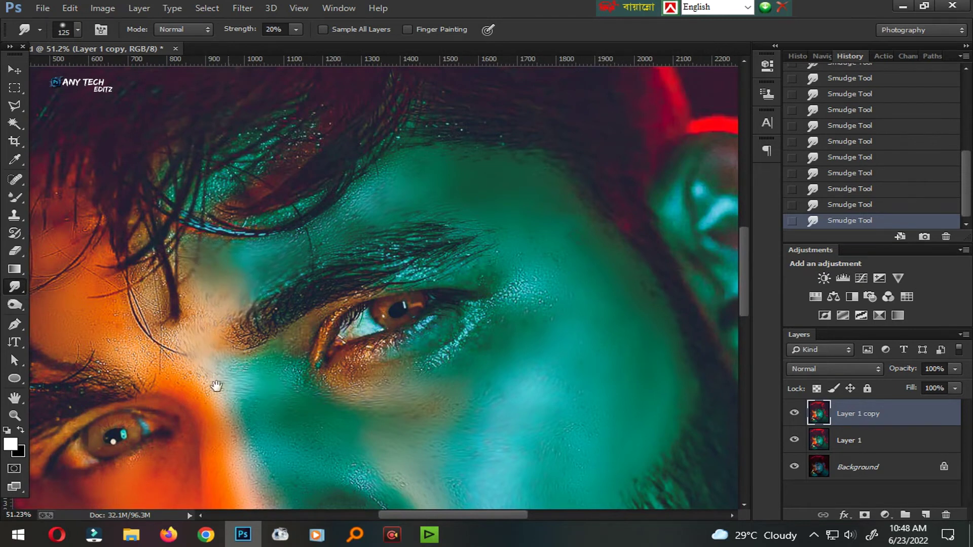
drag(217, 384, 375, 401)
key(ctrl+0)
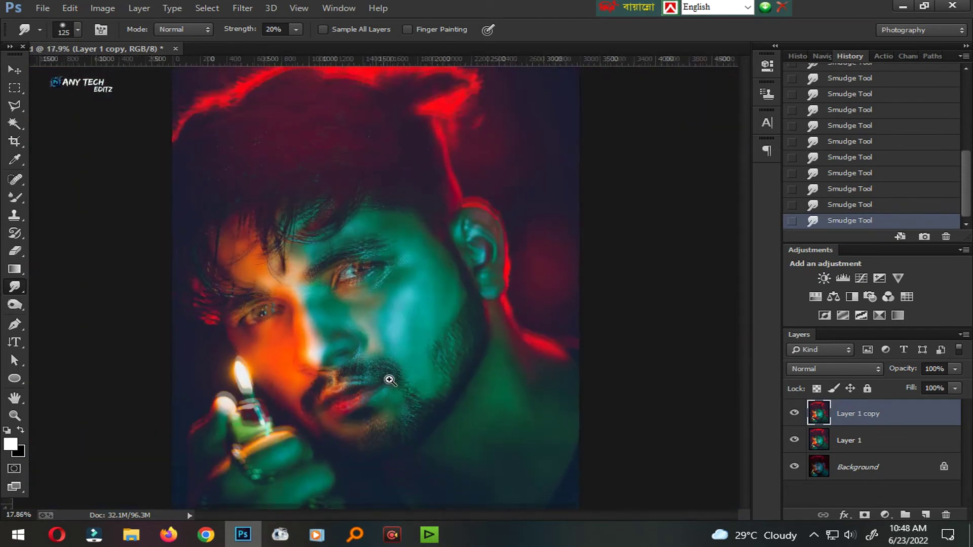
key(ctrl+s)
scroll(324, 378, up, 2)
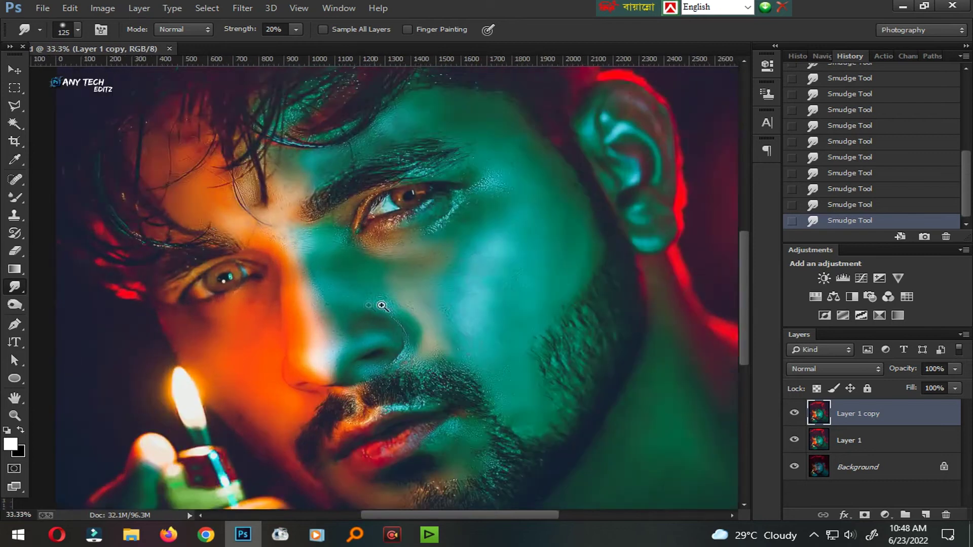
scroll(352, 364, down, 5)
scroll(353, 364, up, 4)
Step: Launch Color Efex Pro and set Dynamic Skin Softener Color Reach 62%, Small Details 44%
key(v)
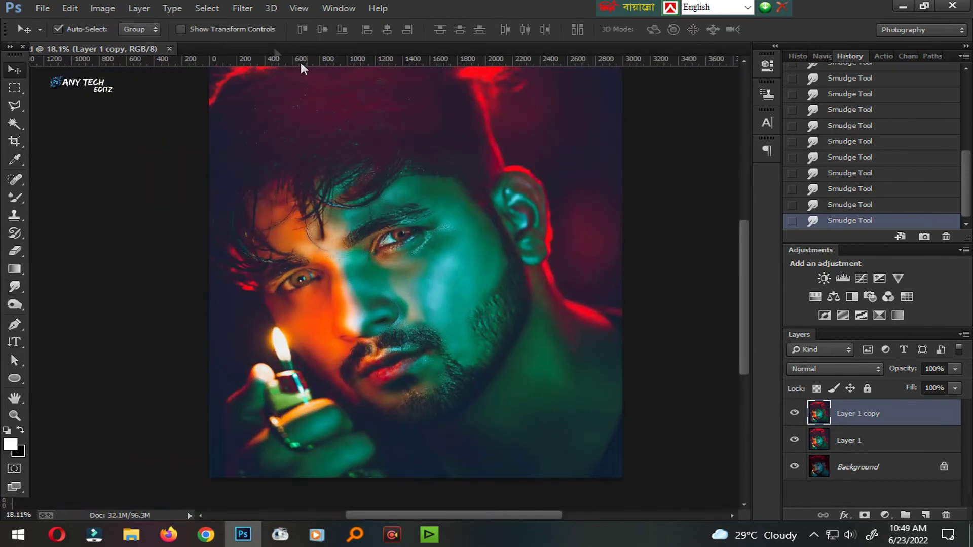
click(247, 13)
mouse_move(334, 376)
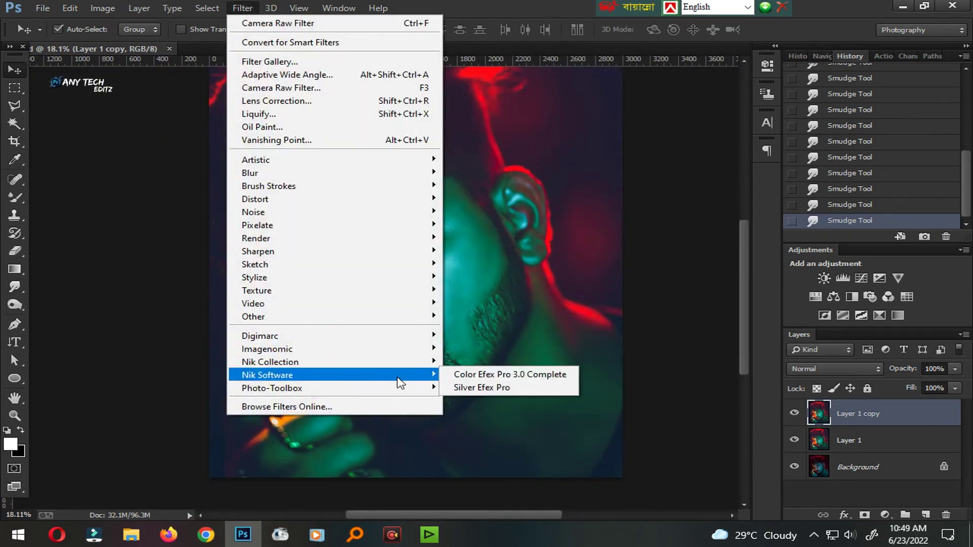
click(471, 374)
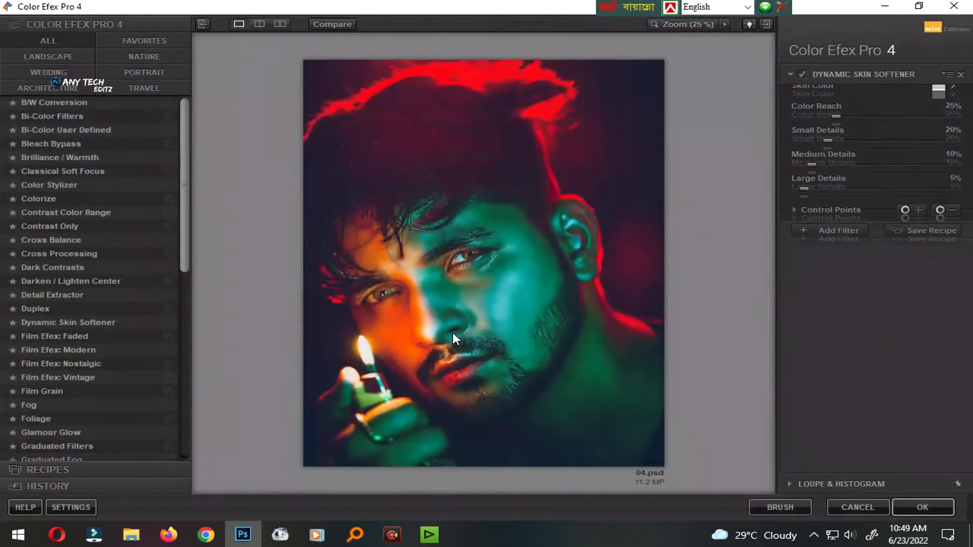
drag(855, 135, 897, 135)
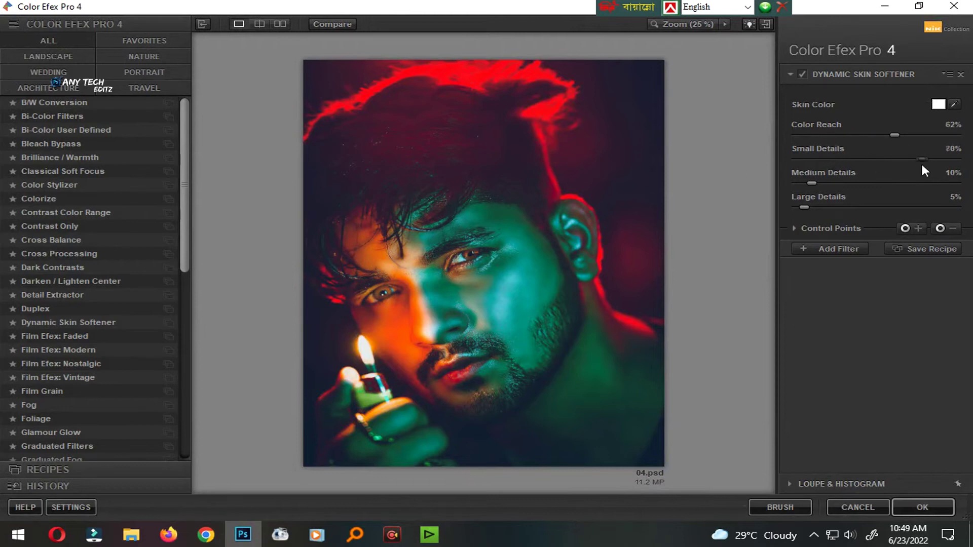
click(661, 174)
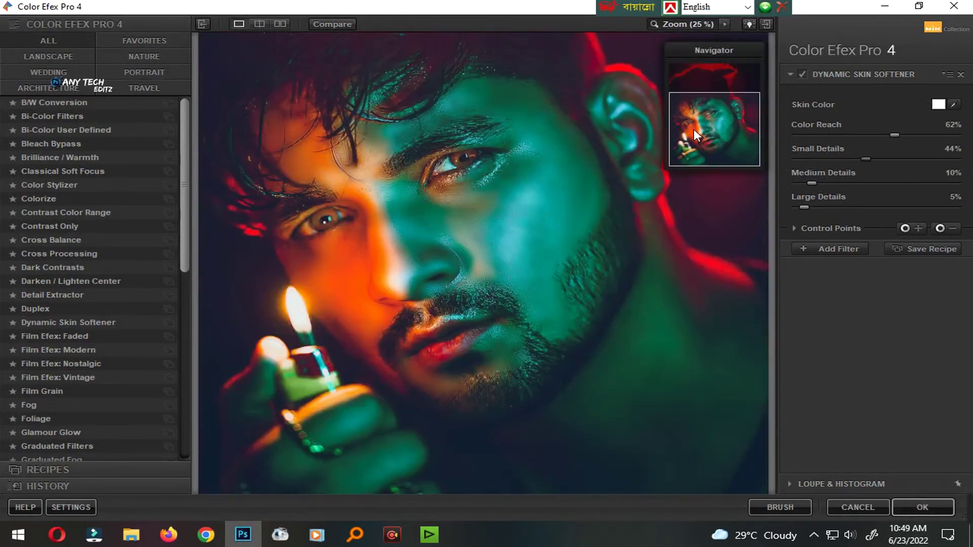
drag(661, 174, 726, 178)
Step: Add a second Dynamic Skin Softener with Color Reach 38%, plus another empty filter slot
click(862, 249)
click(69, 323)
drag(836, 156, 856, 175)
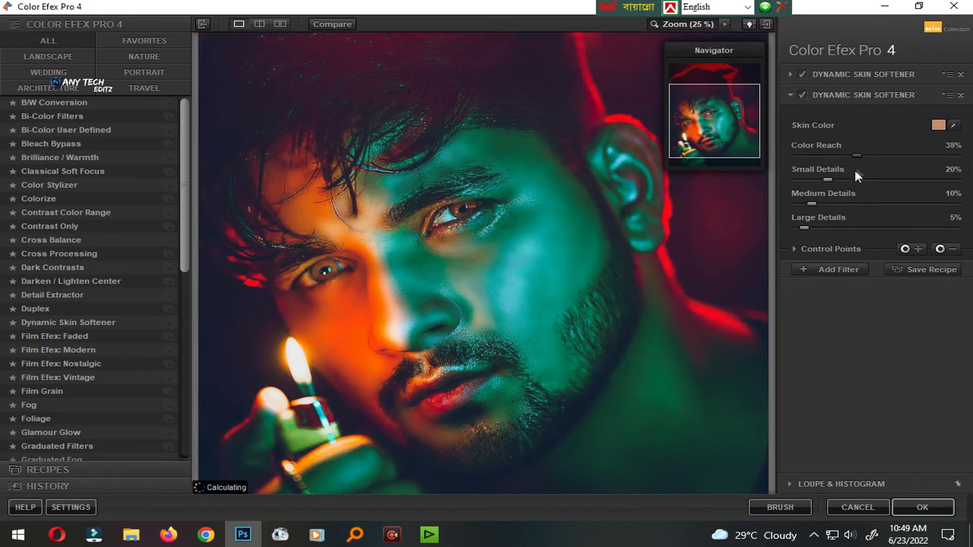
click(822, 270)
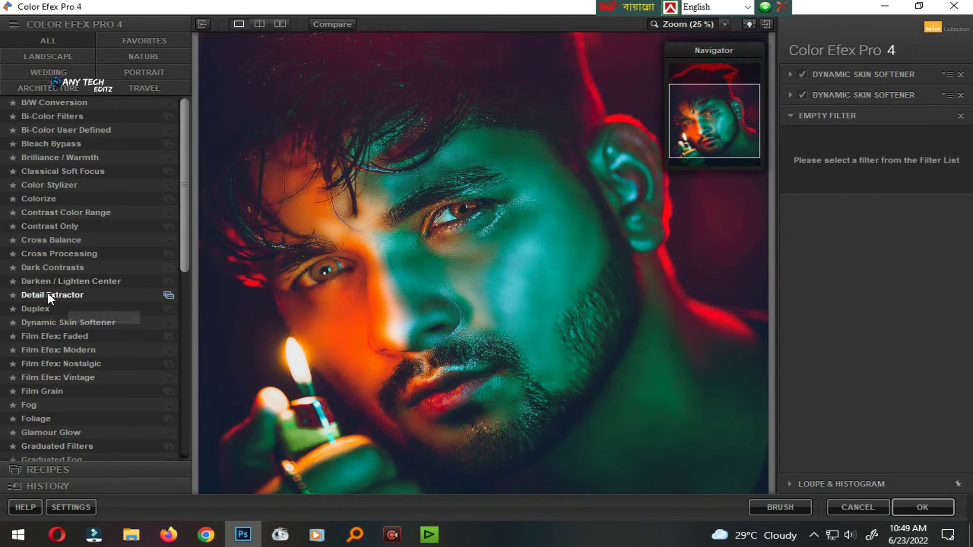
Step: Add Detail Extractor at 19% with 10% Contrast, compare before/after, and apply the stack
click(47, 295)
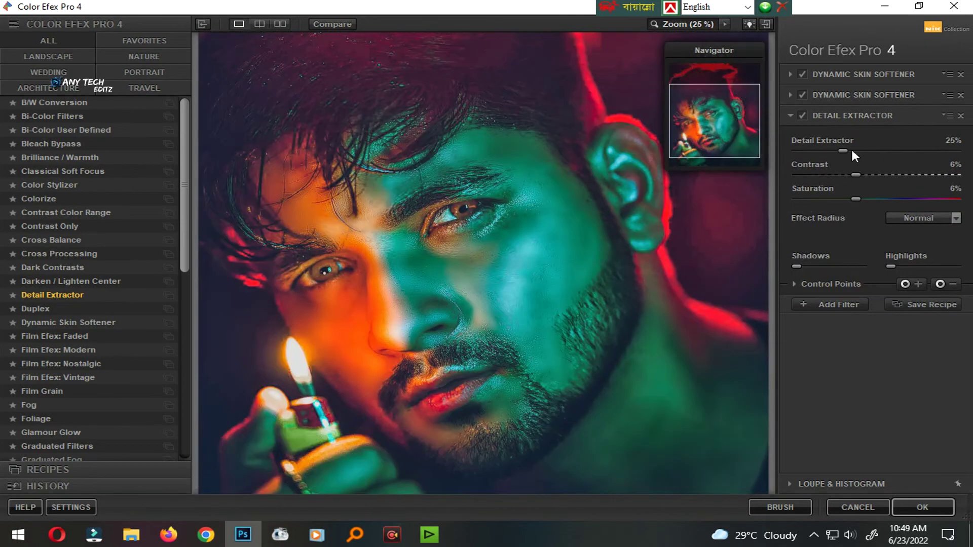
click(803, 116)
click(803, 116)
click(802, 116)
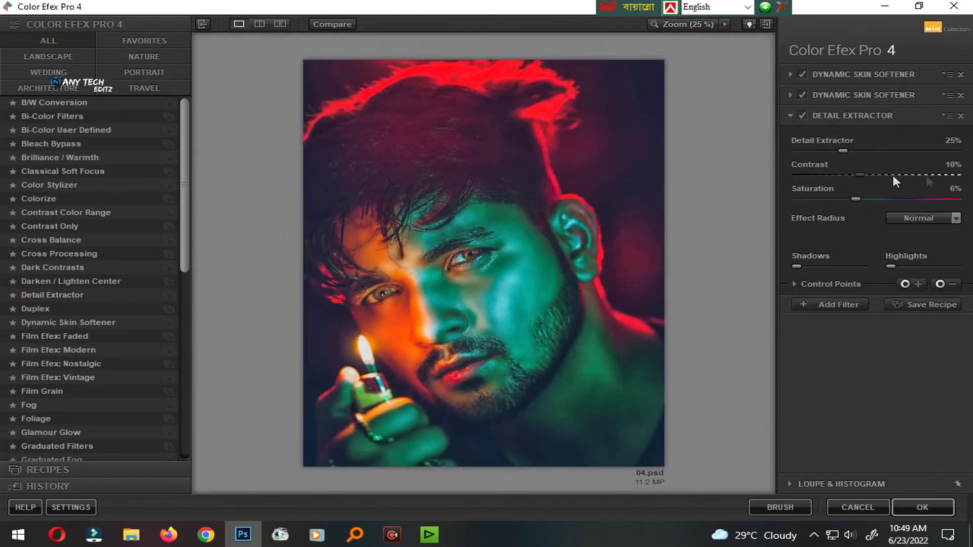
drag(896, 174, 866, 175)
mouse_move(844, 151)
mouse_down()
mouse_move(822, 151)
mouse_move(830, 152)
mouse_up()
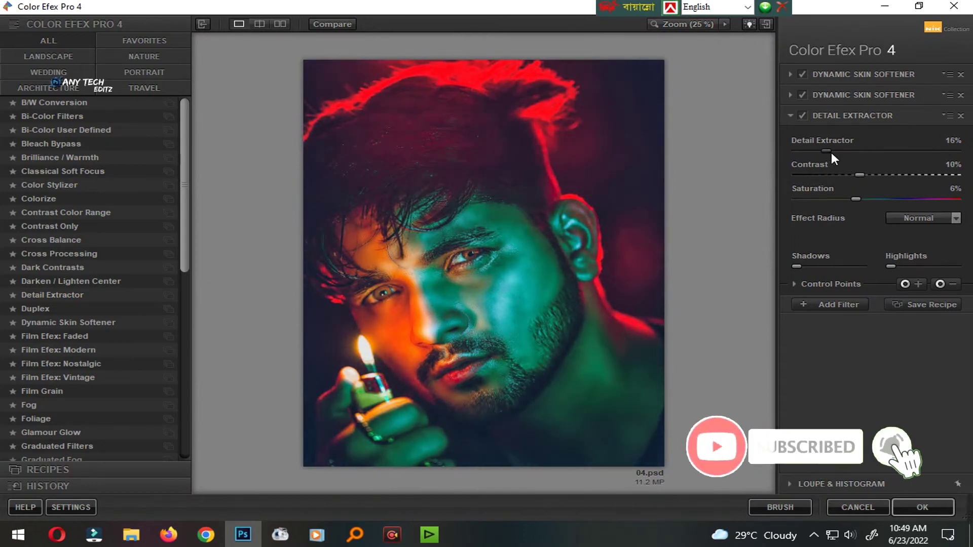
click(804, 115)
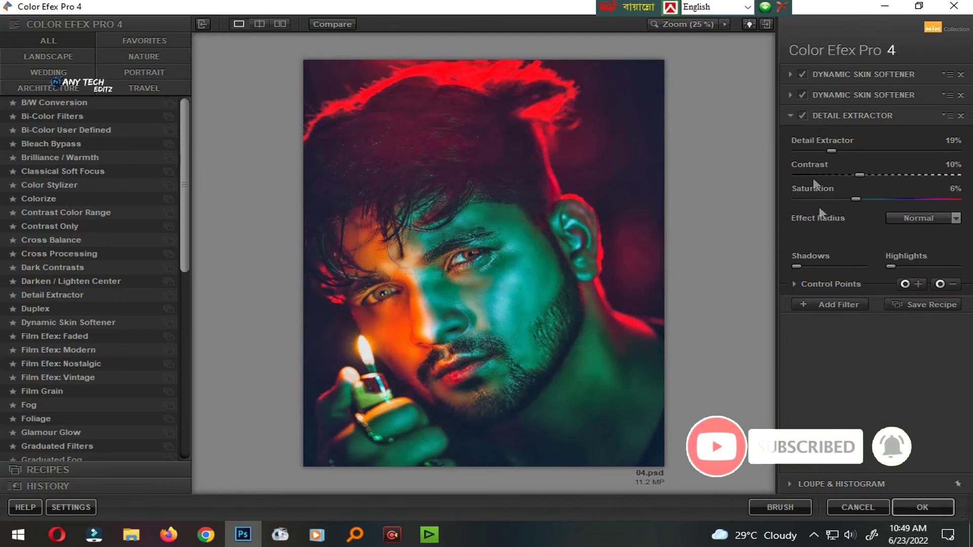
click(898, 505)
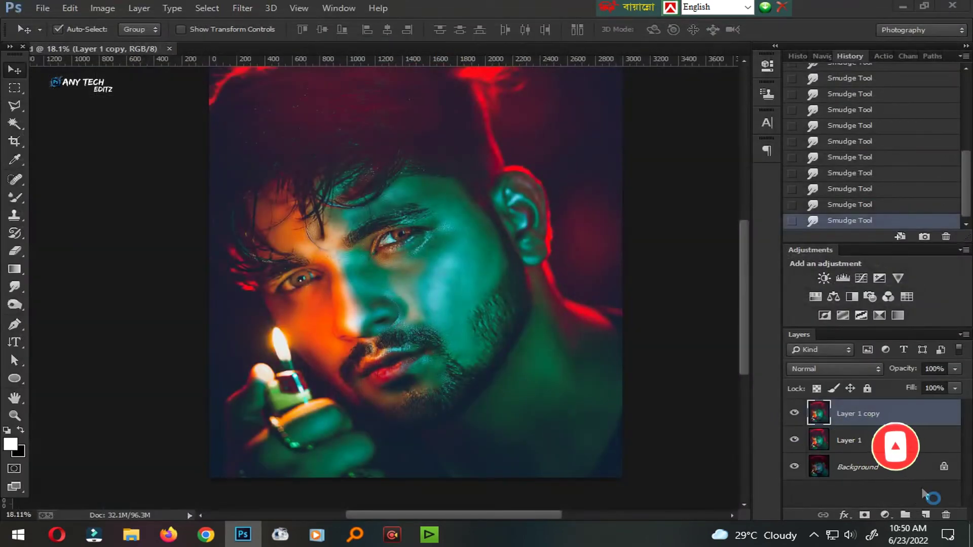
Step: Lower the Color Efex Pro result layer to 61% opacity and merge it into Layer 1 copy
alt+click(865, 516)
key(ctrl+f)
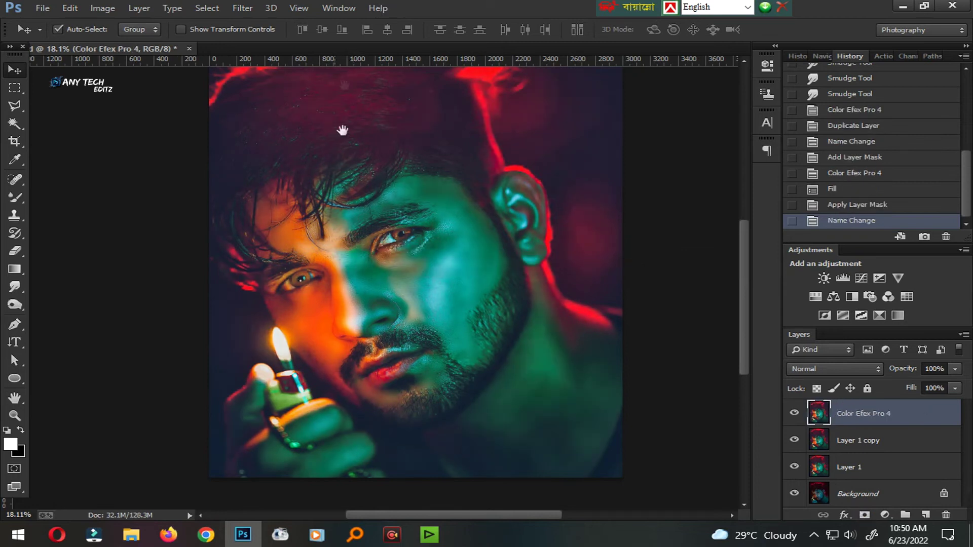
drag(343, 131, 355, 175)
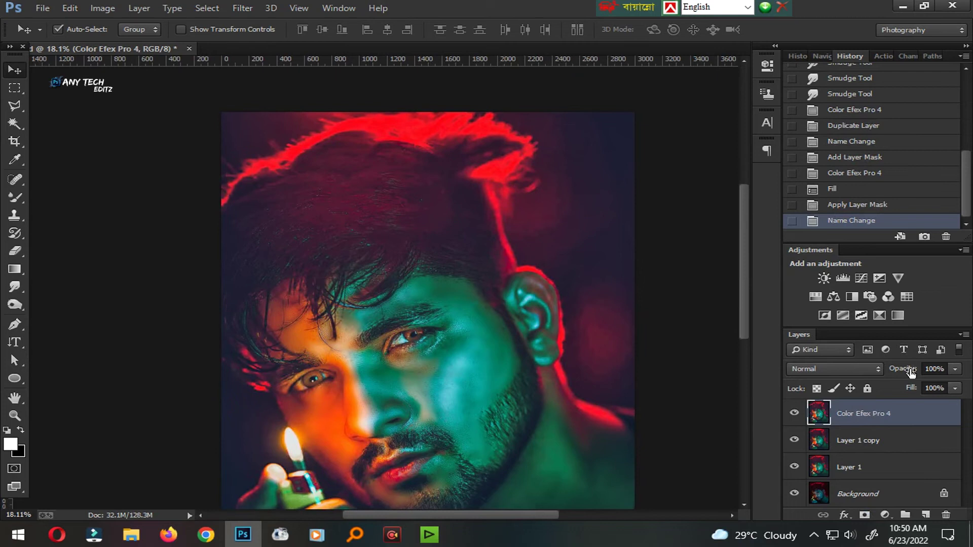
drag(911, 373, 878, 375)
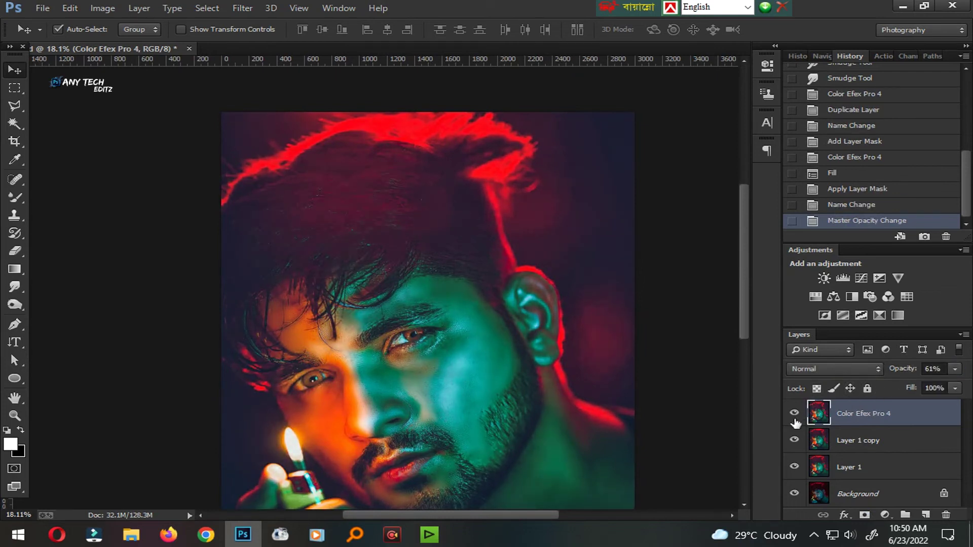
key(ctrl+e)
scroll(591, 276, down, 2)
Step: Merge Layer 1 copy into Layer 1, toggle its visibility to compare, and save
scroll(496, 321, up, 1)
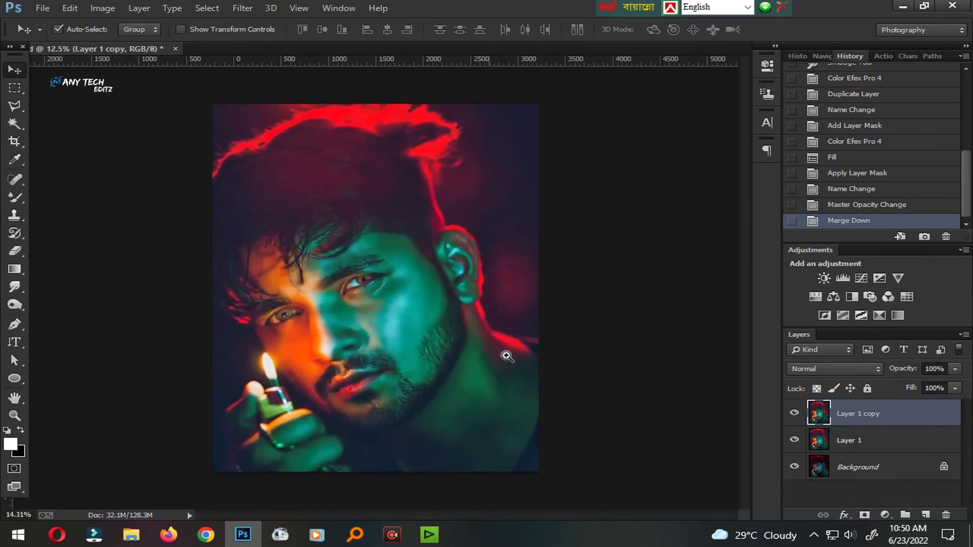
scroll(504, 348, up, 3)
scroll(406, 352, left, 2)
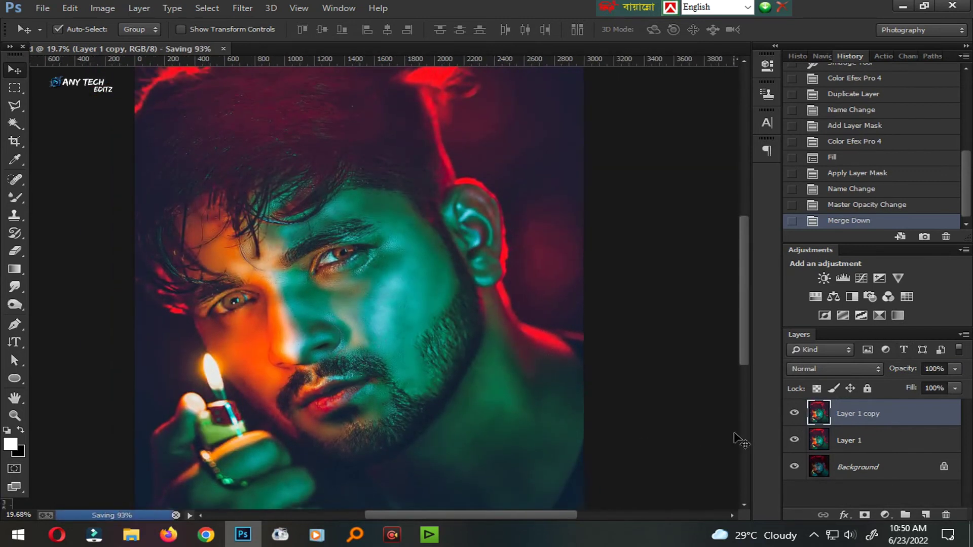
key(ctrl+e)
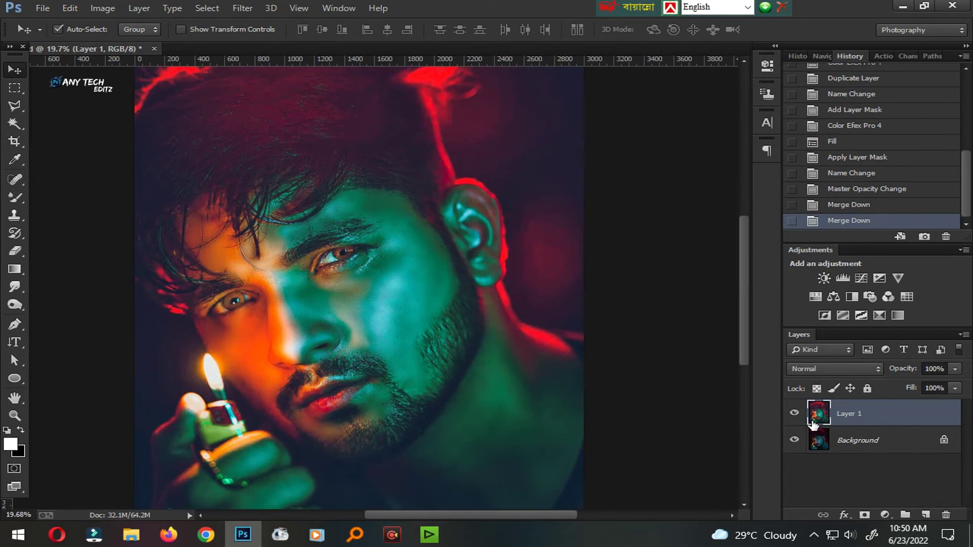
click(794, 413)
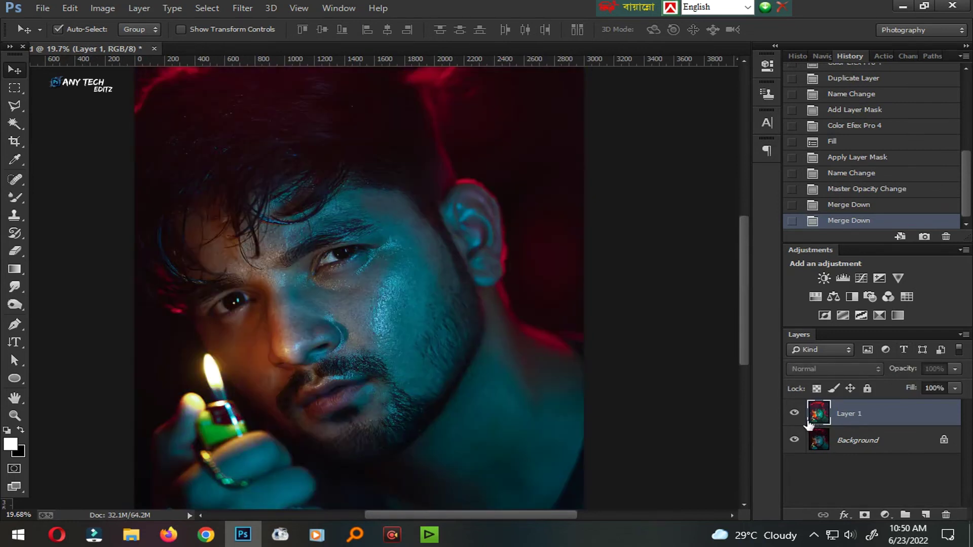
click(794, 413)
key(ctrl+s)
Step: Flip between graded and original versions once more, save again, and pan the view
scroll(314, 336, down, 3)
scroll(363, 390, up, 3)
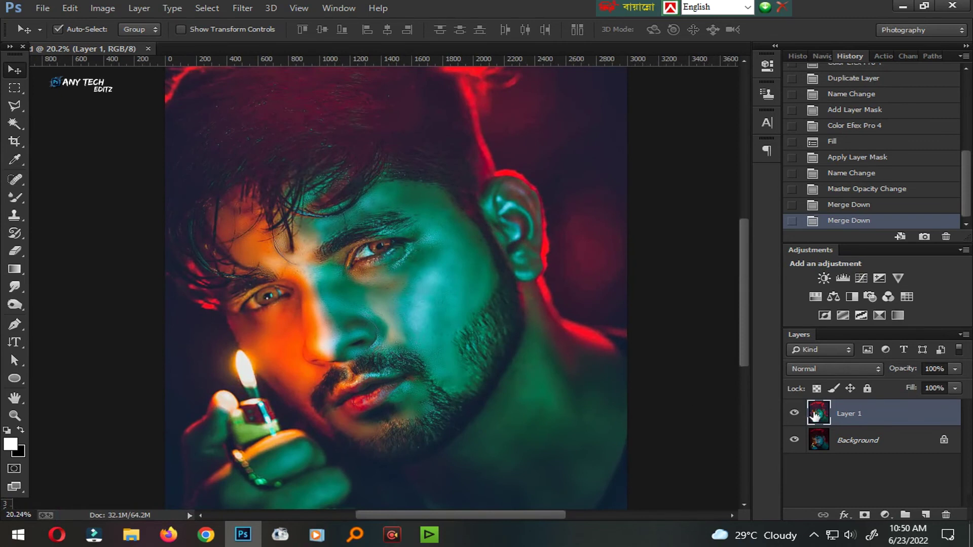
click(802, 415)
click(794, 413)
click(794, 413)
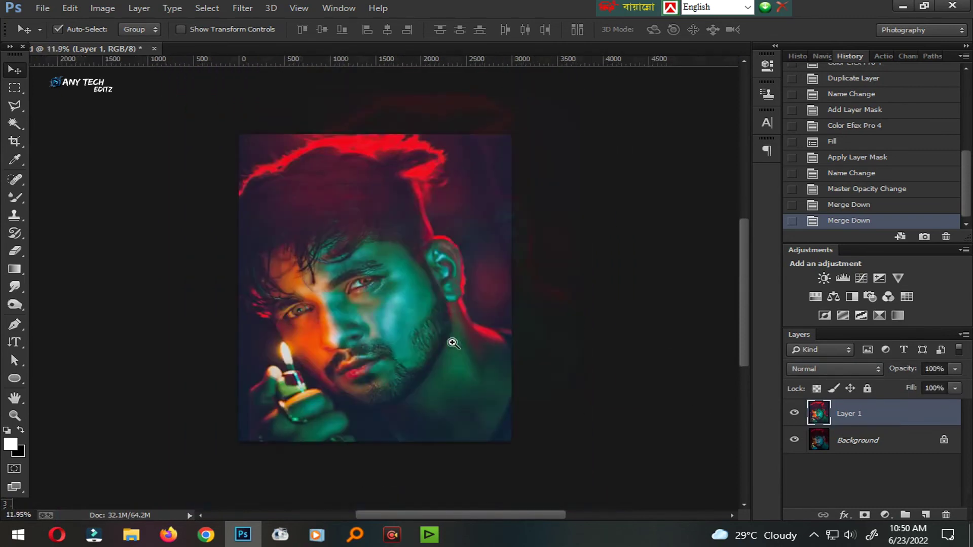
key(ctrl+s)
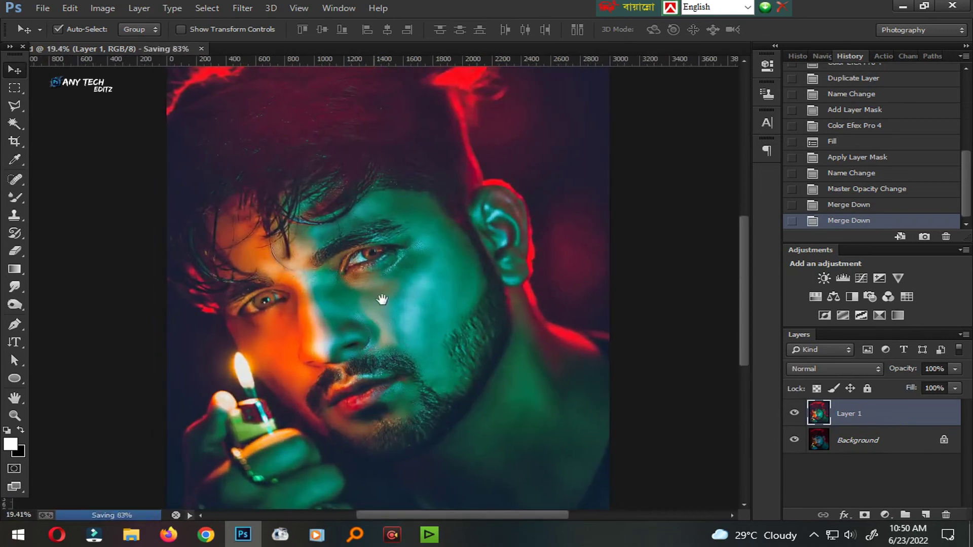
drag(371, 301, 379, 342)
Step: On a new layer, draw a red-to-transparent gradient in from the left edge
click(926, 514)
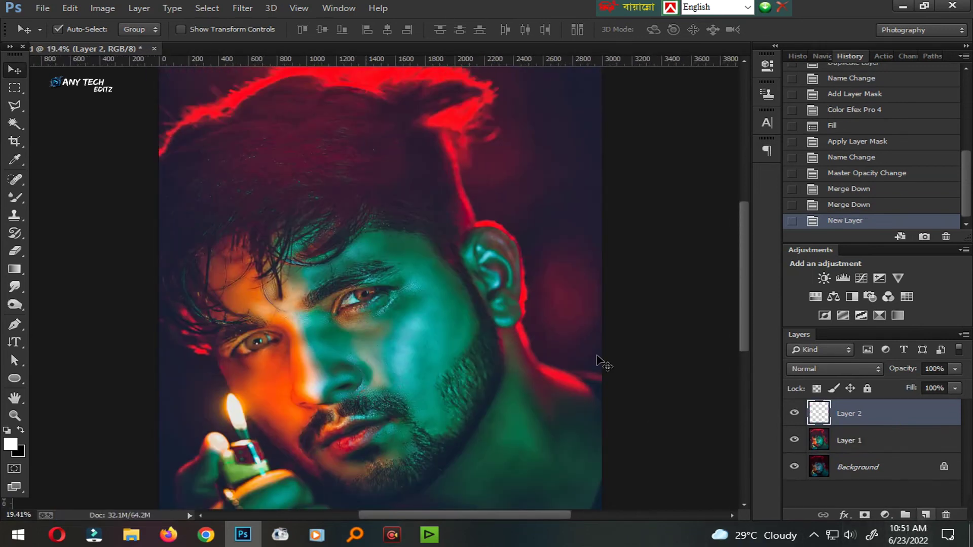
key(g)
drag(143, 310, 366, 323)
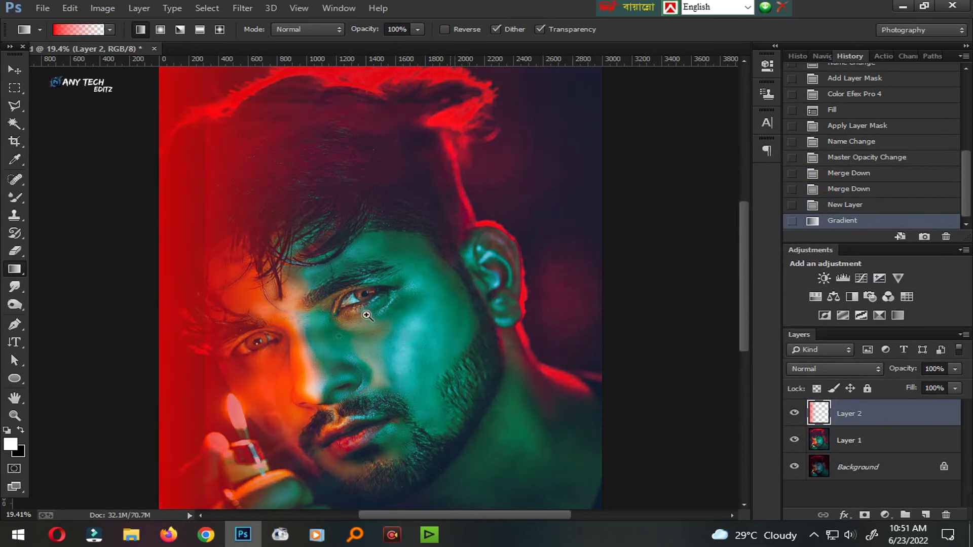
scroll(257, 323, down, 5)
key(ctrl+z)
drag(451, 312, 451, 311)
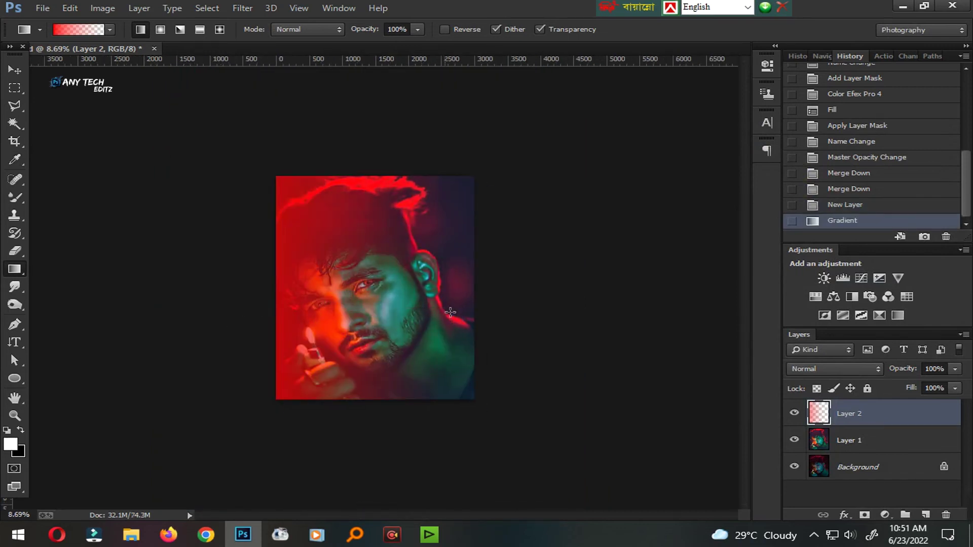
scroll(327, 326, up, 2)
Step: Set the red gradient layer to Soft Light, nudge it up, and add another empty layer
click(834, 369)
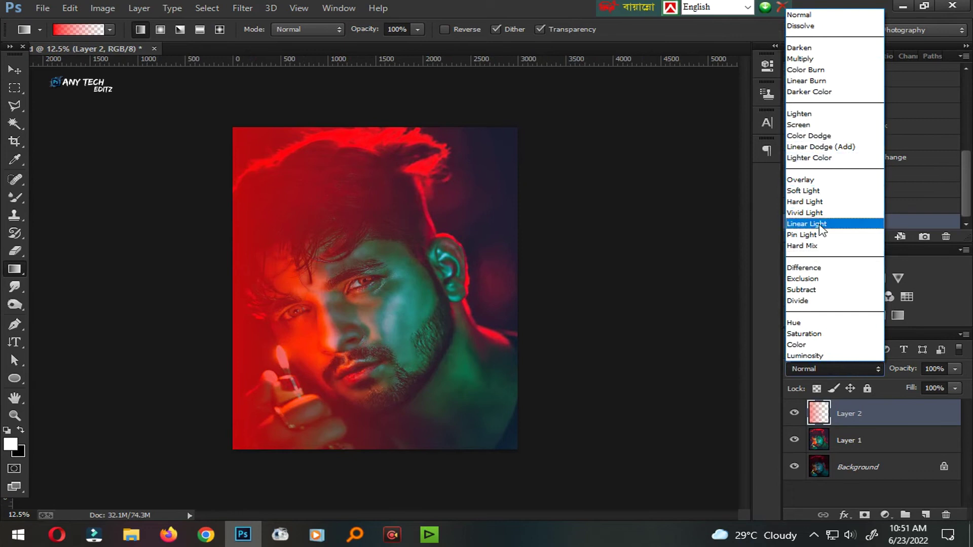
click(811, 191)
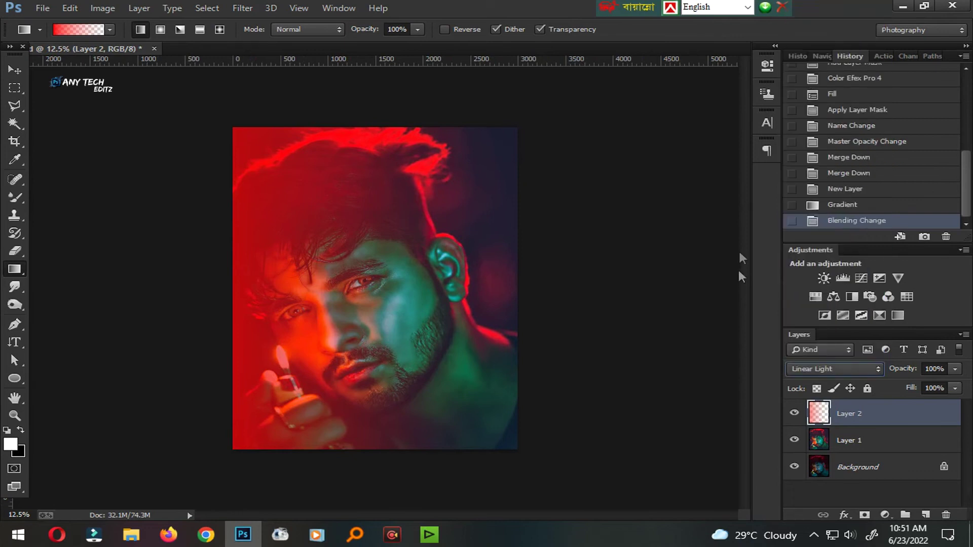
click(14, 69)
key(Up)
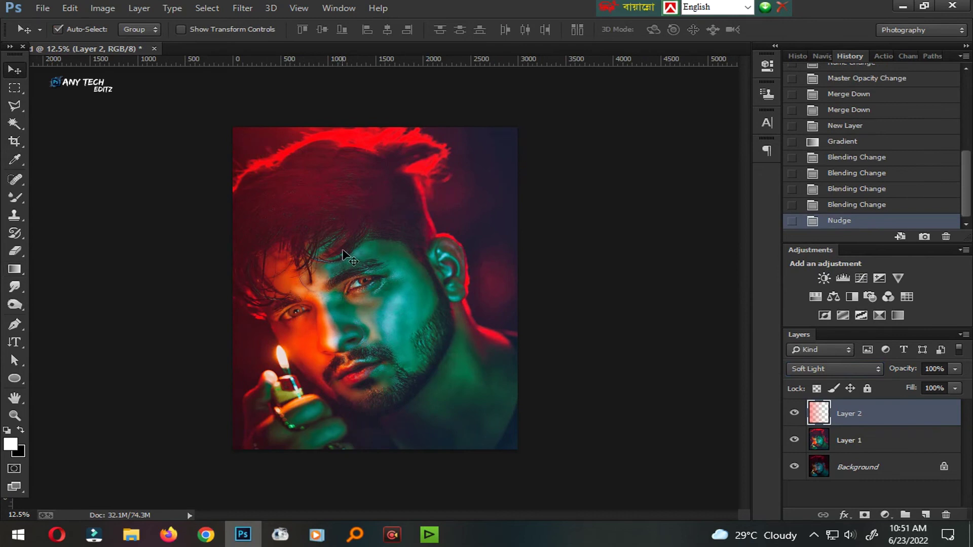
key(Up)
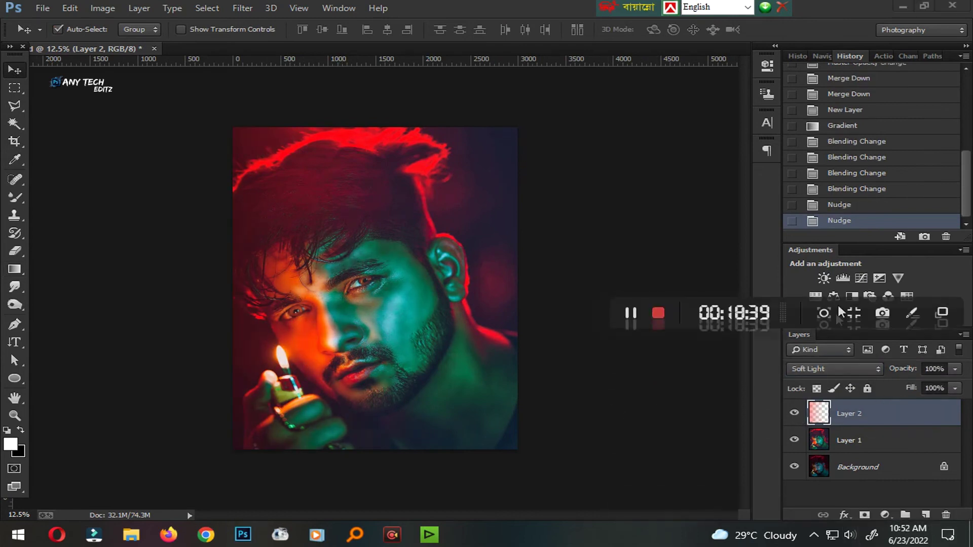
key(ctrl+shift+alt+n)
Step: Change the gradient's colour stop from red to blue in the Gradient Editor
key(g)
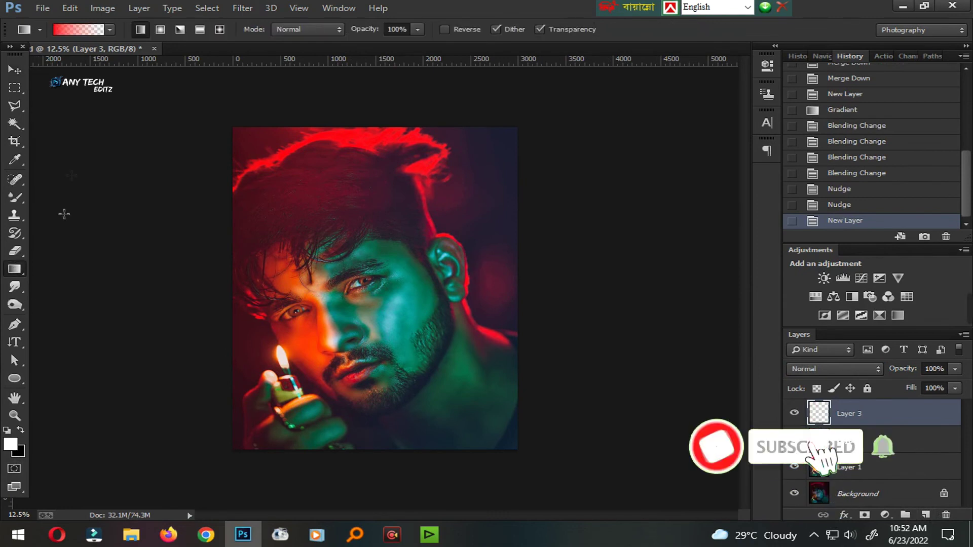
click(63, 31)
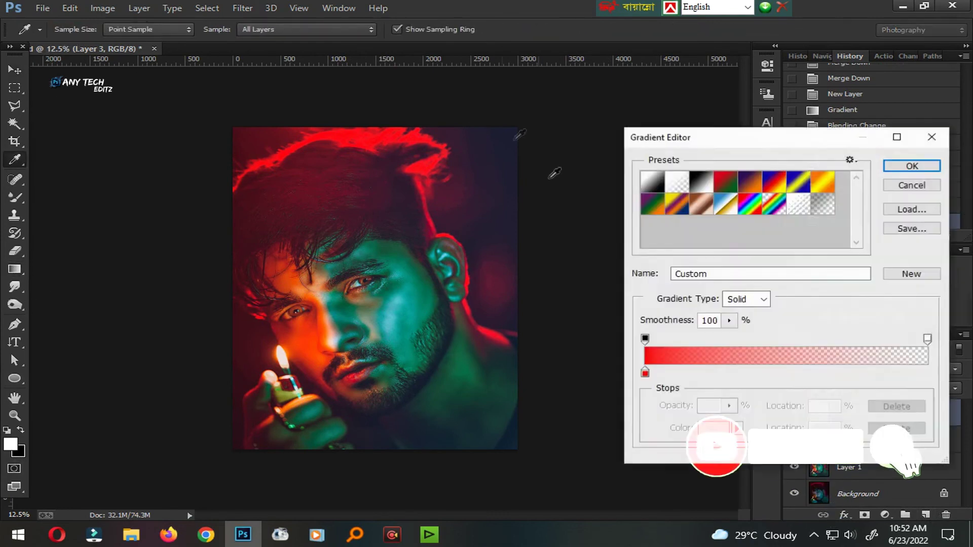
click(644, 373)
click(713, 428)
drag(805, 323, 805, 321)
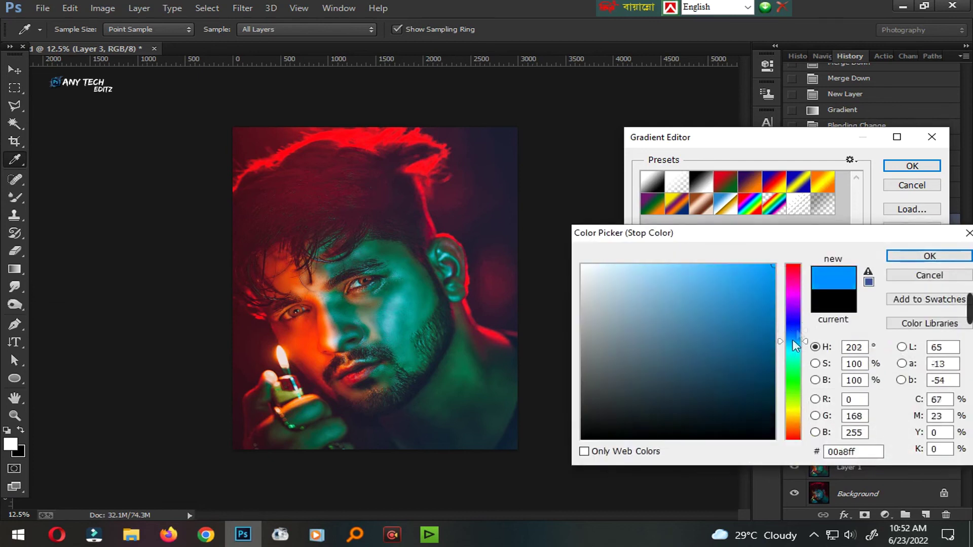
key(Return)
key(Return)
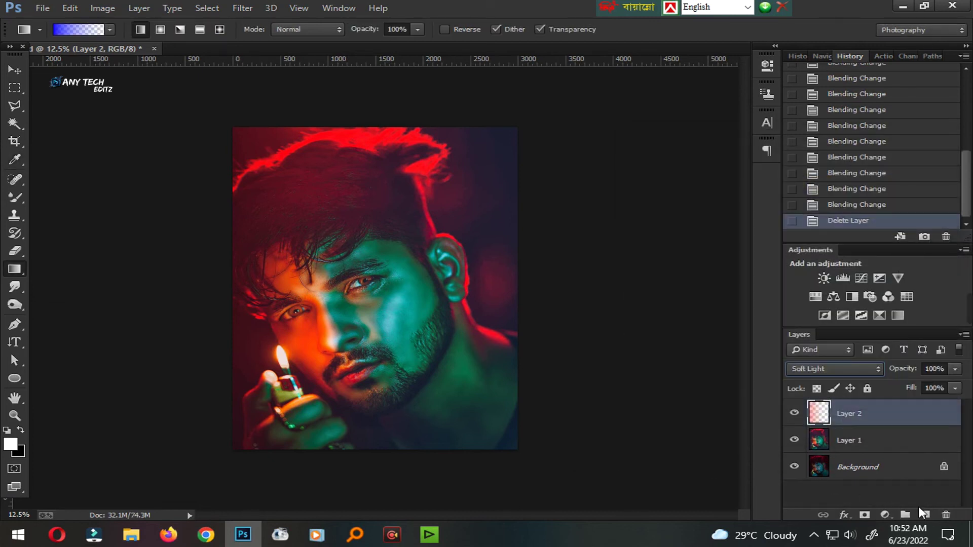
Step: On a new layer, draw the blue gradient from the right and blend it in Luminosity
click(924, 513)
drag(628, 287, 366, 309)
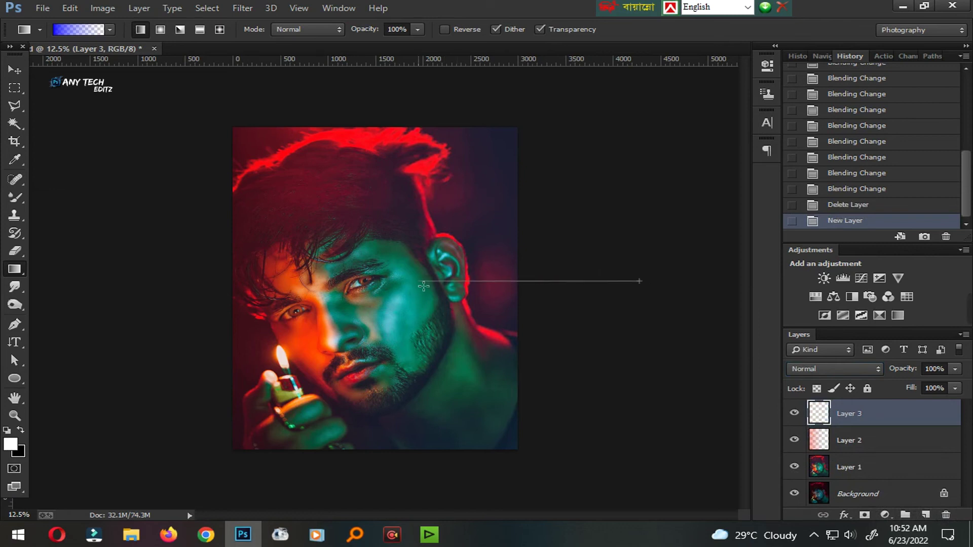
click(837, 369)
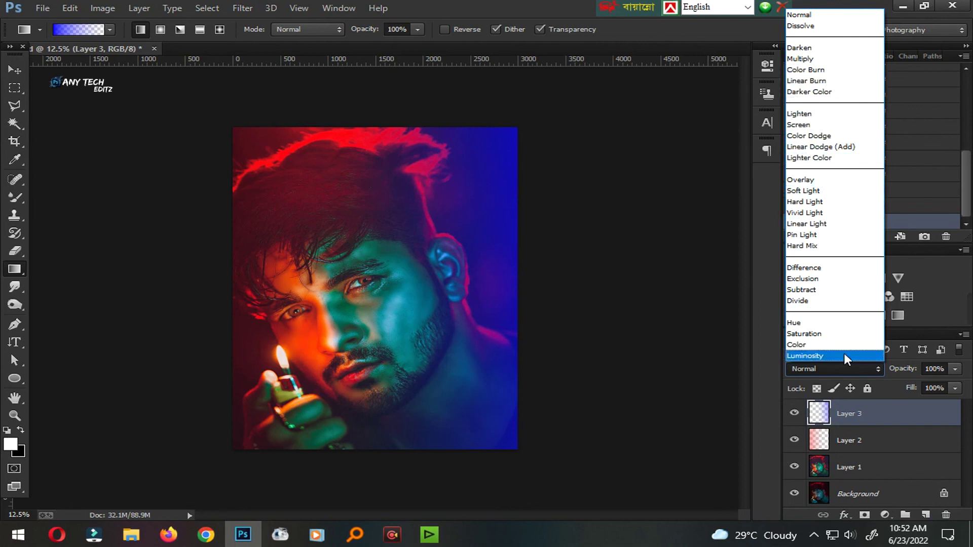
click(845, 354)
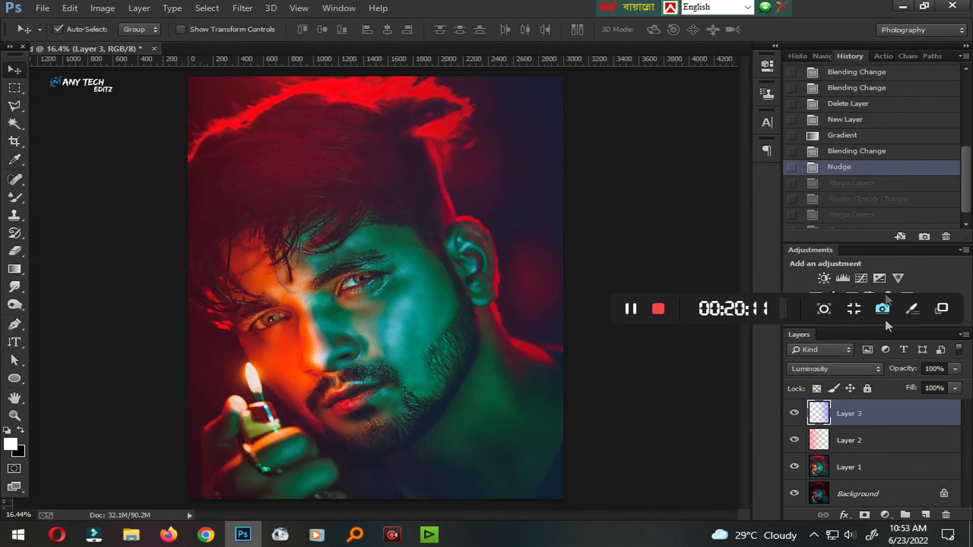
drag(909, 372, 892, 373)
Step: Merge the red and blue gradient layers into Layer 3 and set its opacity to 53%
click(868, 441)
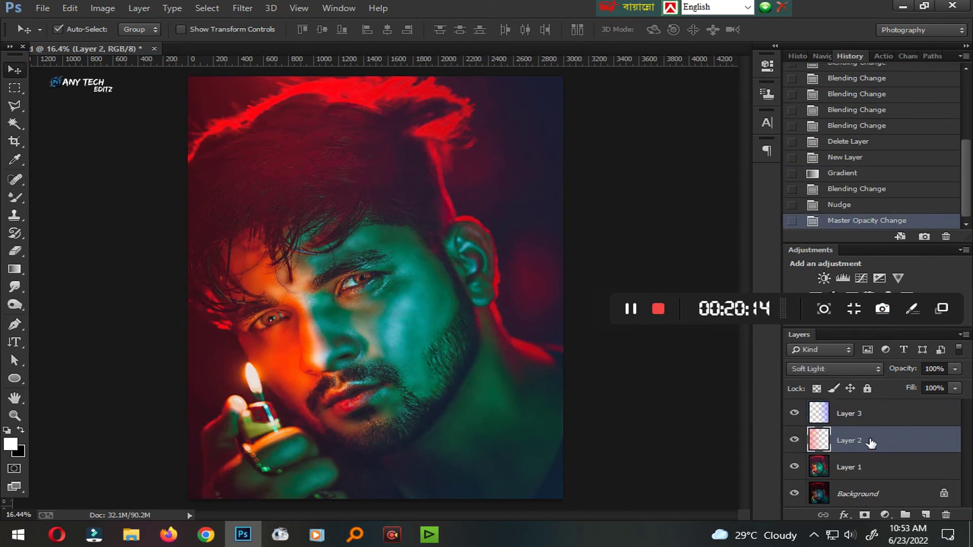
click(871, 423)
click(861, 445)
click(865, 424)
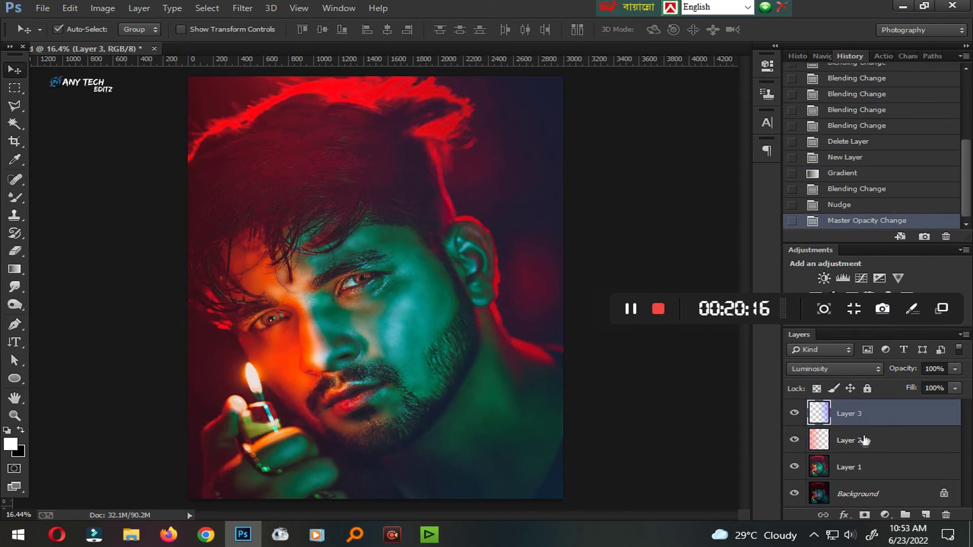
shift+click(864, 444)
key(ctrl+e)
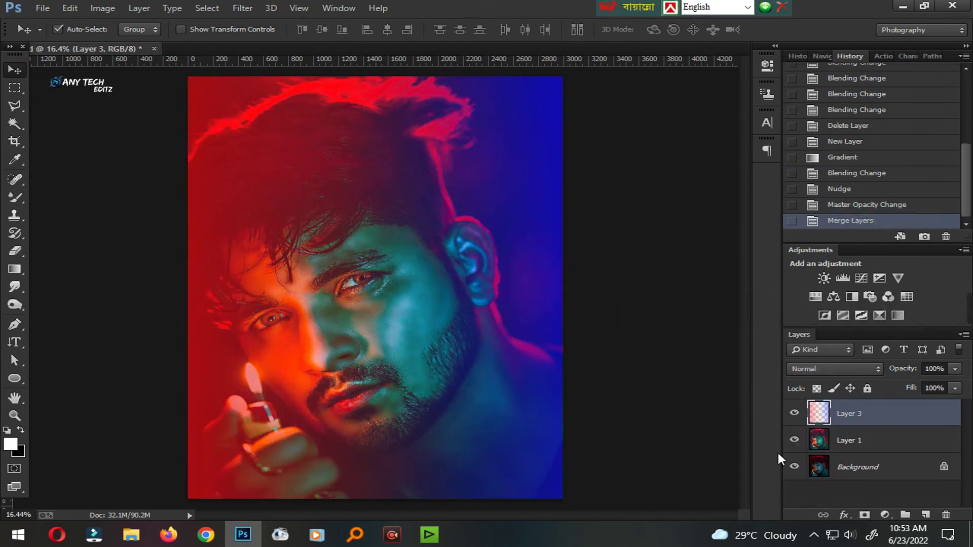
drag(926, 364, 875, 384)
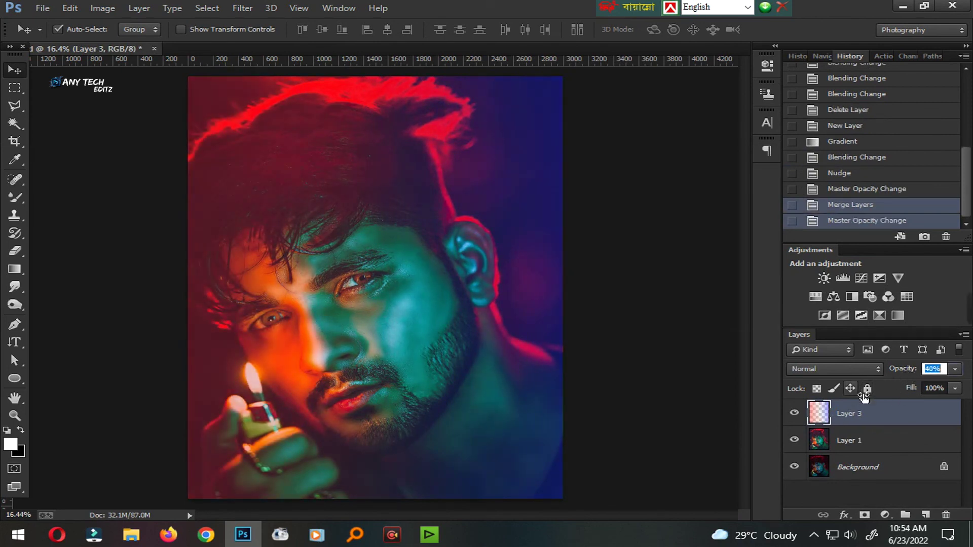
scroll(502, 374, down, 3)
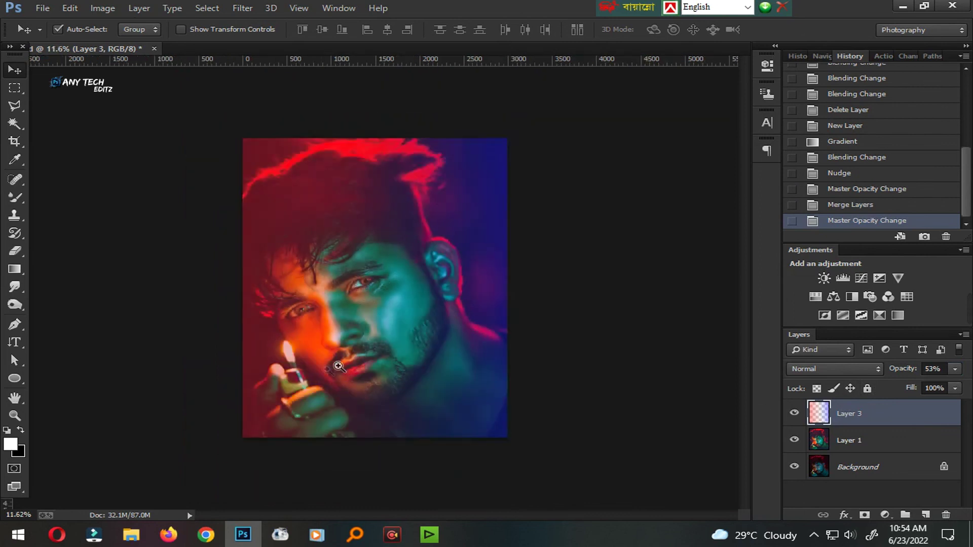
scroll(375, 401, up, 1)
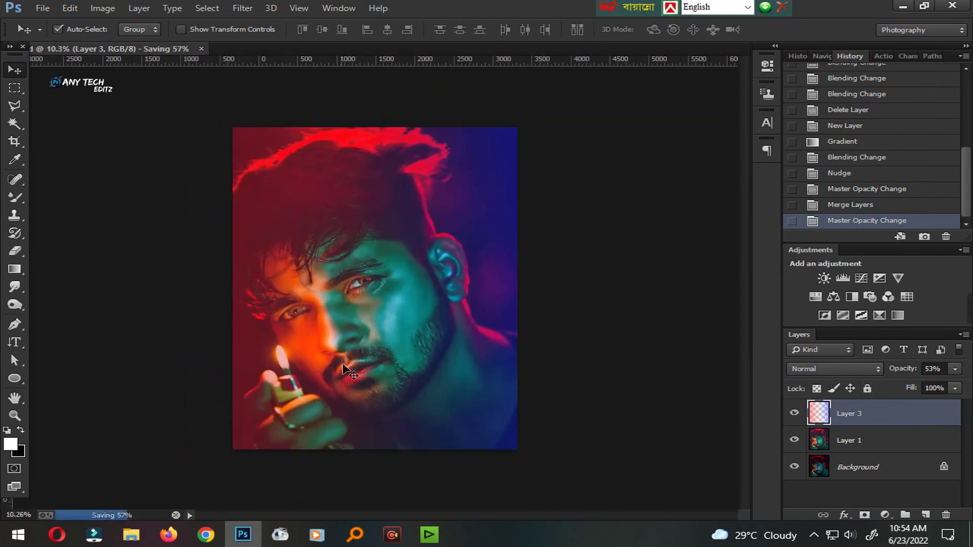
scroll(375, 401, up, 1)
scroll(375, 401, up, 1)
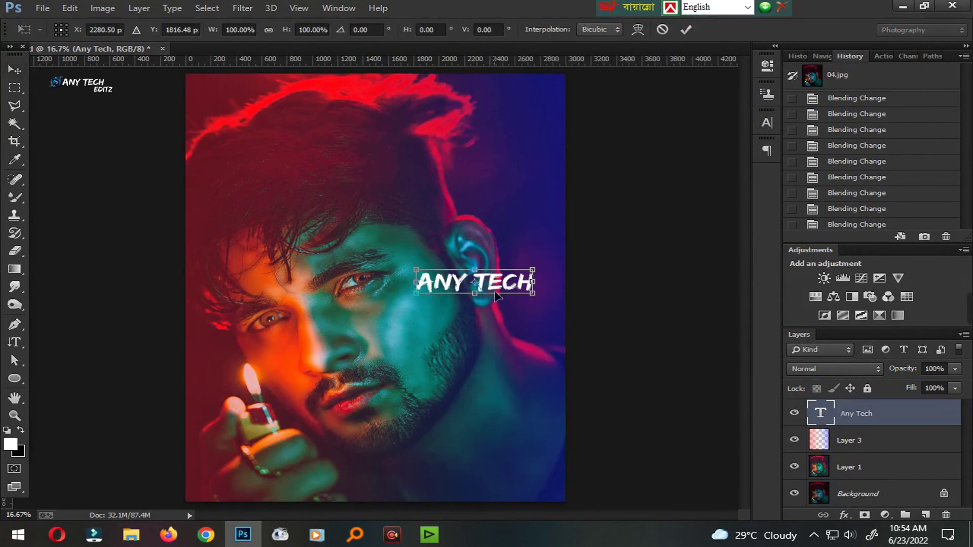
Step: Place the ANY TECH text on the portrait and position it at the bottom left
mouse_move(496, 296)
mouse_down()
mouse_move(320, 153)
mouse_move(295, 147)
mouse_move(479, 396)
mouse_move(518, 467)
mouse_up()
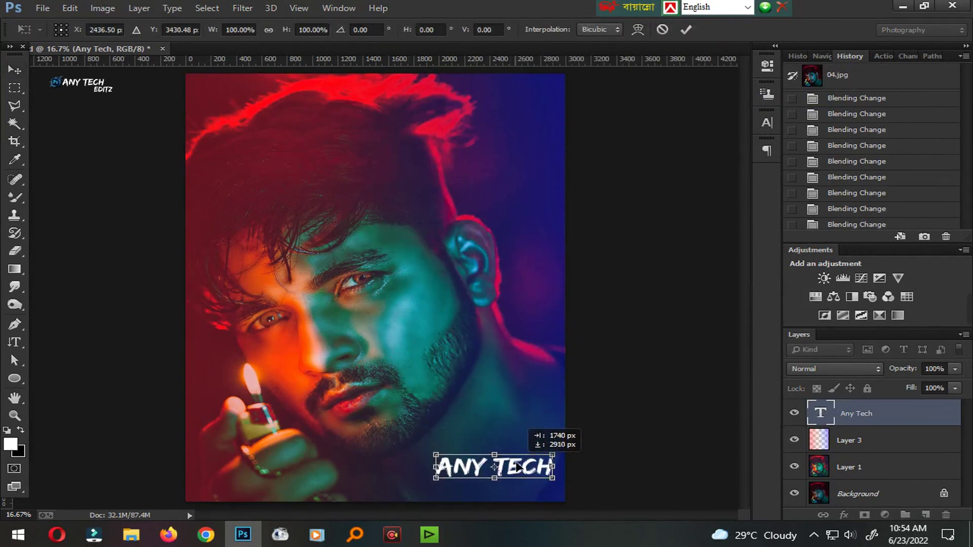
key(Return)
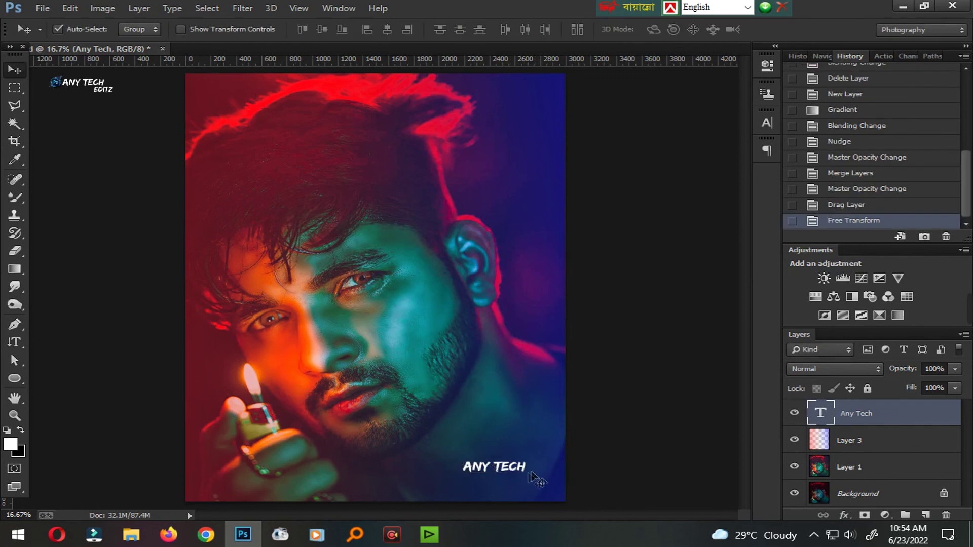
drag(508, 474, 249, 101)
key(ctrl+t)
scroll(330, 247, down, 2)
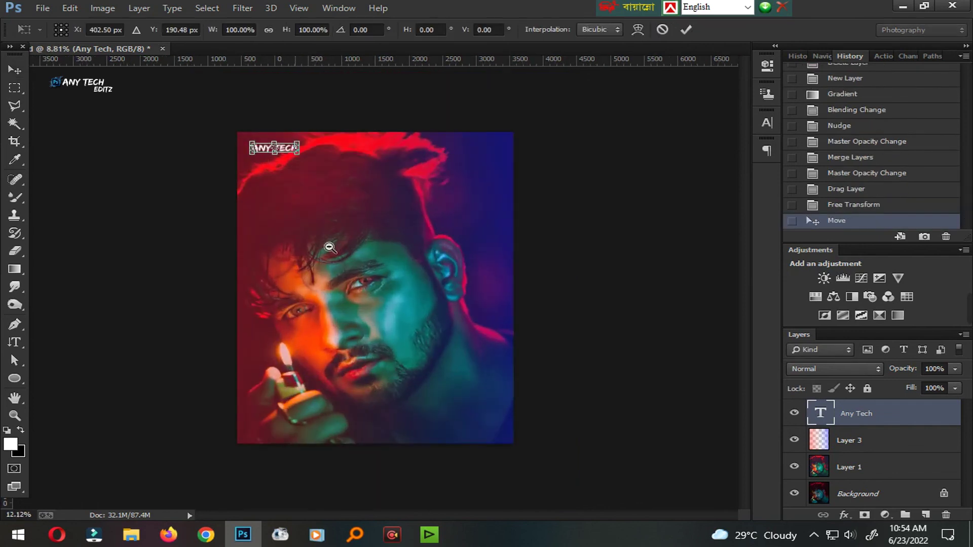
mouse_move(298, 227)
mouse_down()
mouse_move(314, 433)
mouse_move(307, 445)
mouse_up()
key(Return)
key(Up)
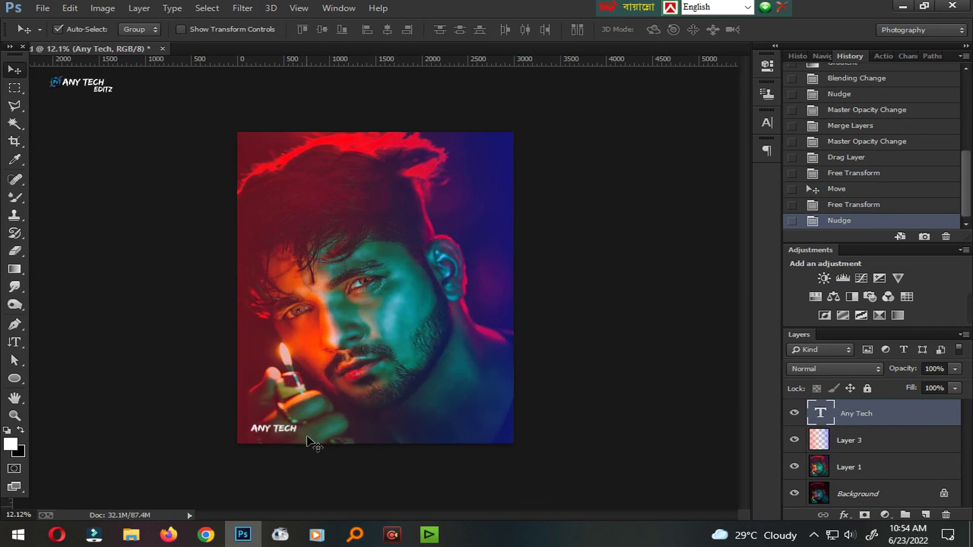
Step: Merge the text, gradient and portrait layers, then save as JPEG named 04.jpg
shift+click(837, 461)
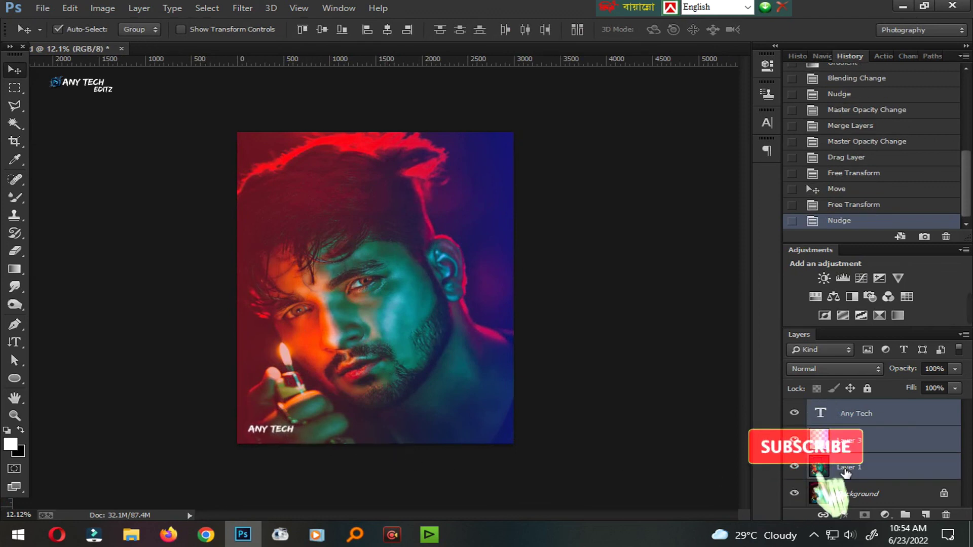
key(ctrl+e)
key(ctrl+shift+s)
click(274, 389)
click(152, 252)
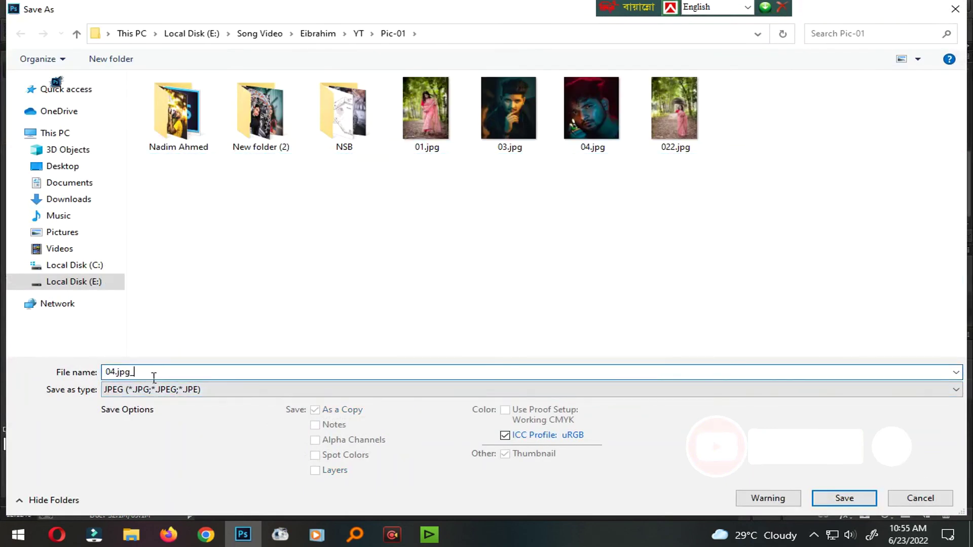
key(Return)
key(Return)
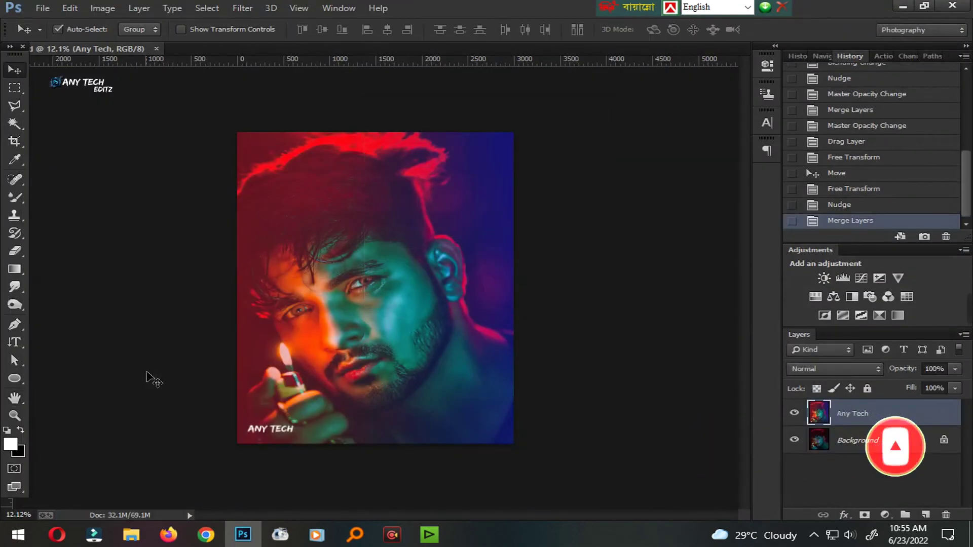